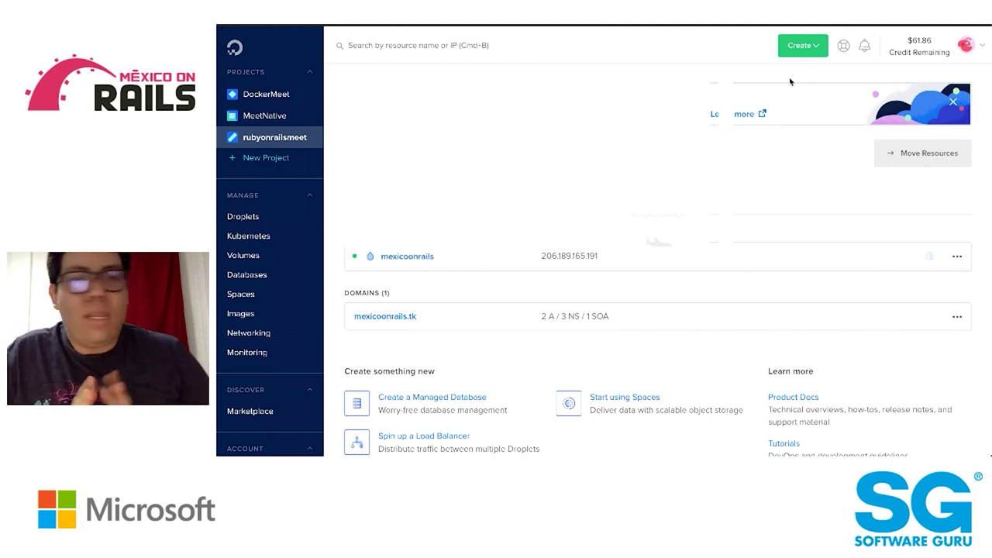
Step: Choose the $10/mo Standard plan for the new Droplet and select the first individual SSH key as its authentication
scroll(618, 268, "down", 5)
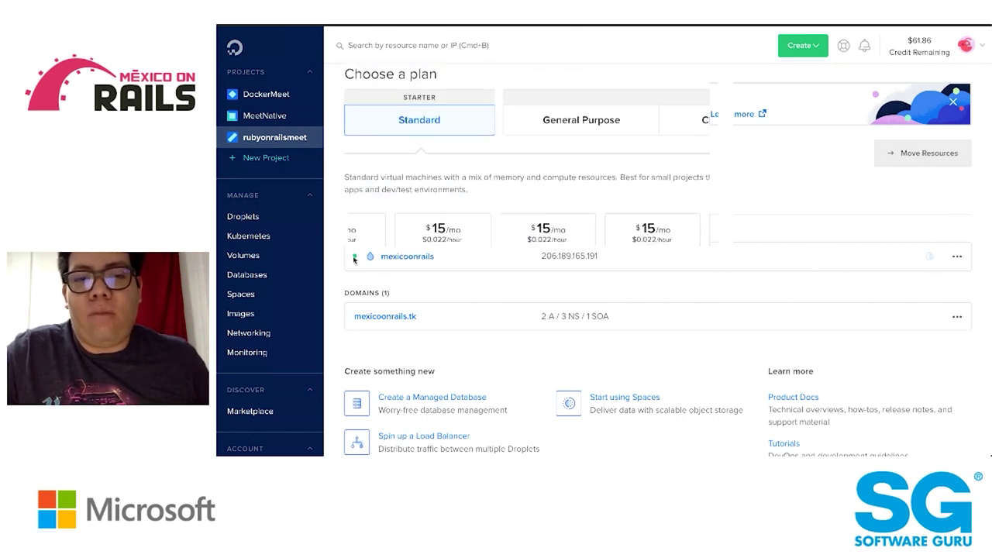
left_click(487, 262)
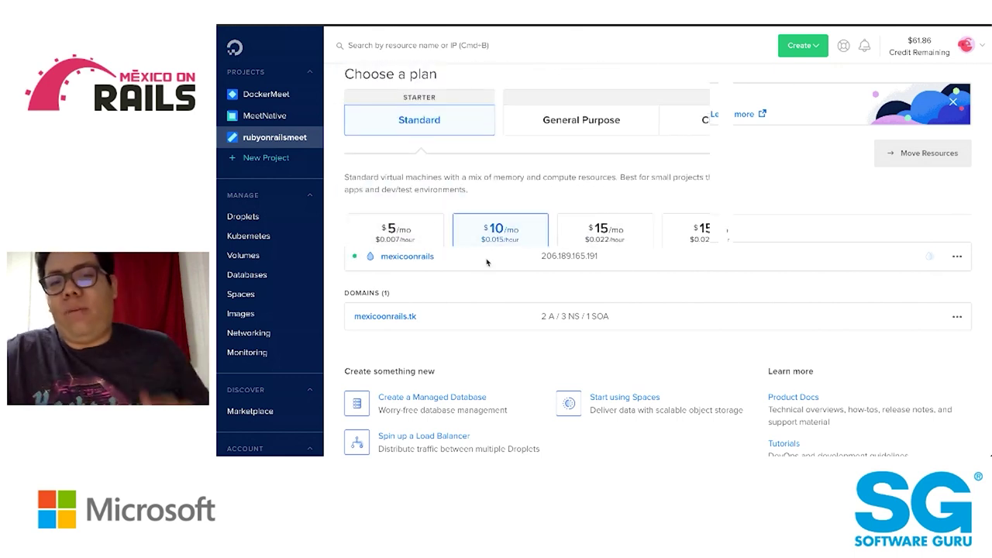
scroll(524, 323, "down", 5)
scroll(524, 326, "down", 2)
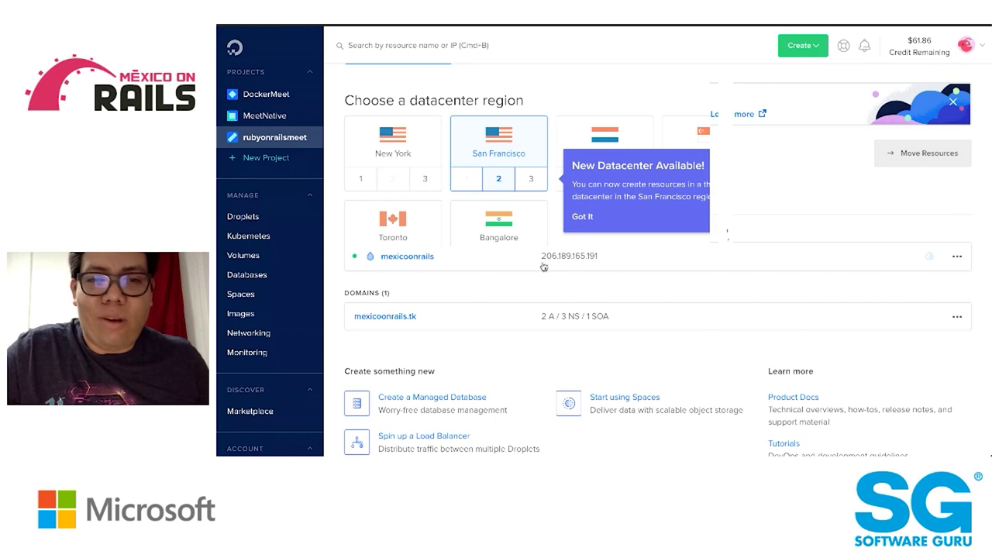
scroll(580, 302, "down", 2)
scroll(580, 301, "down", 2)
scroll(481, 261, "down", 3)
scroll(481, 261, "up", 1)
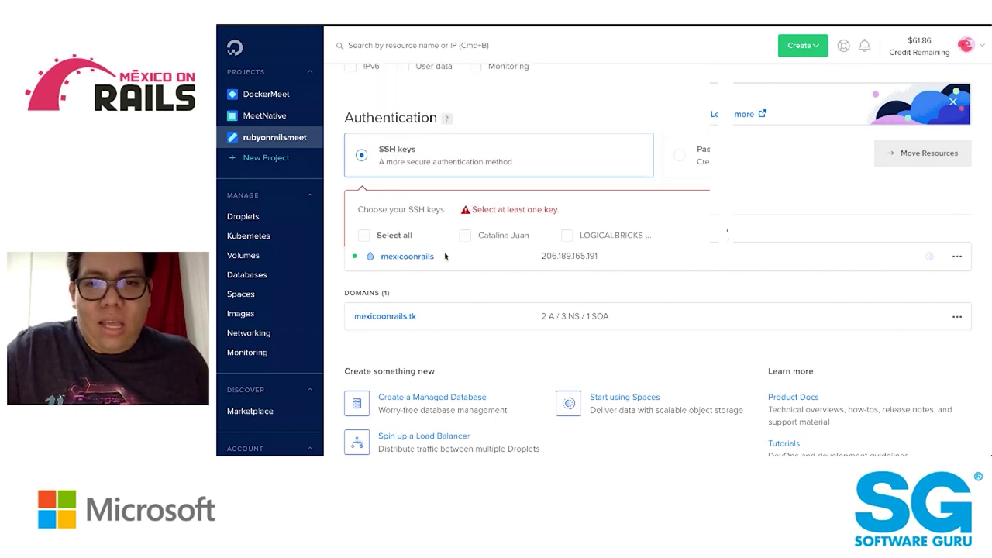
left_click(467, 235)
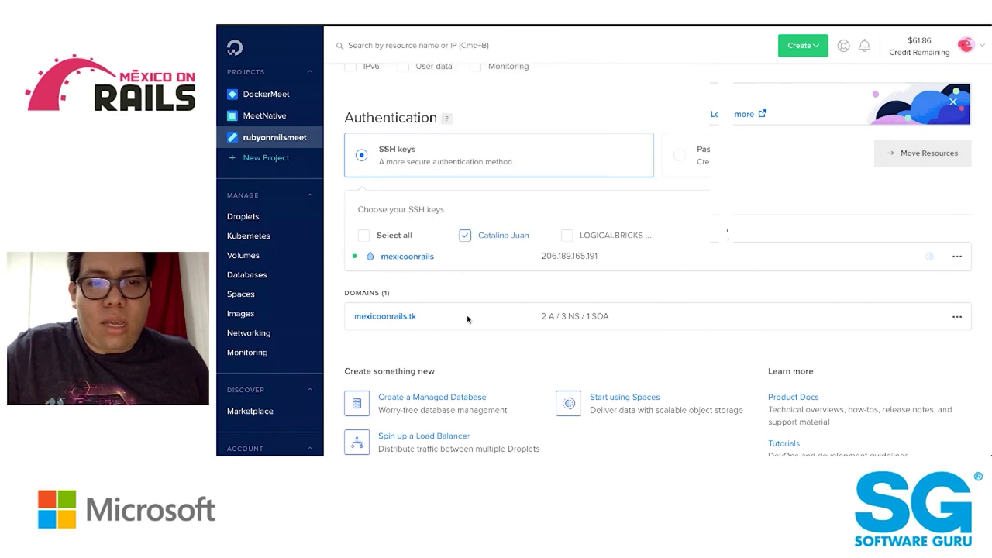
scroll(467, 318, "down", 2)
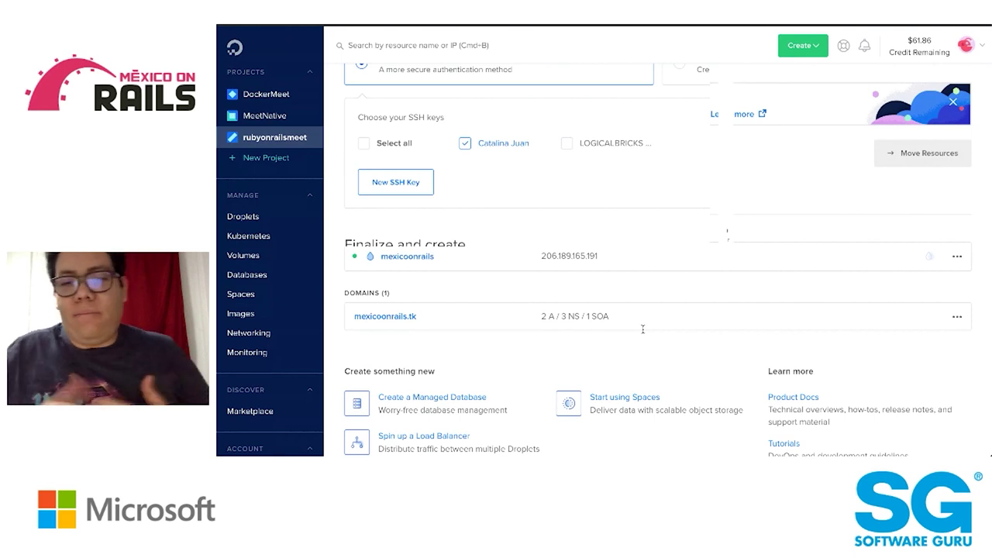
scroll(573, 379, "down", 3)
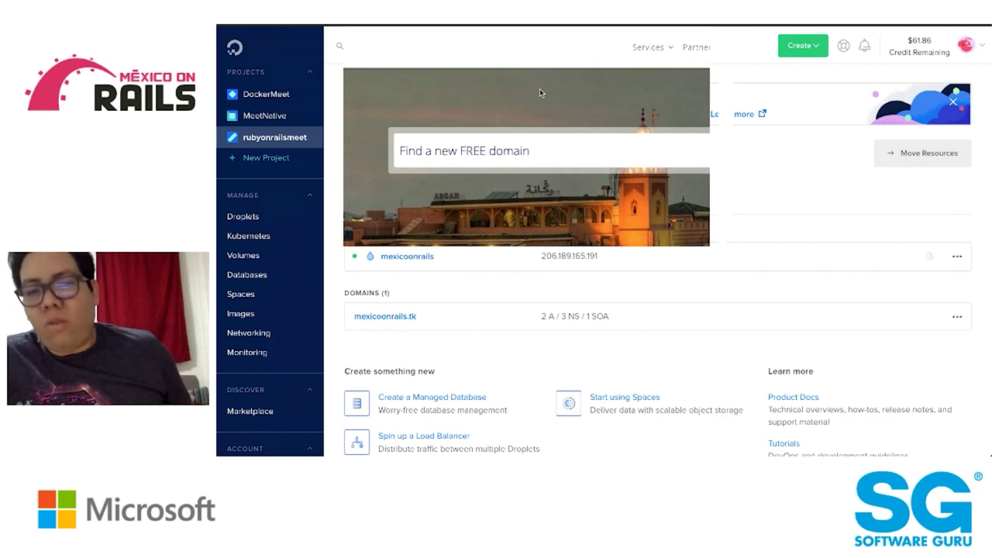
Step: Search Freenom for the free domain name railsonmexico
left_click(527, 157)
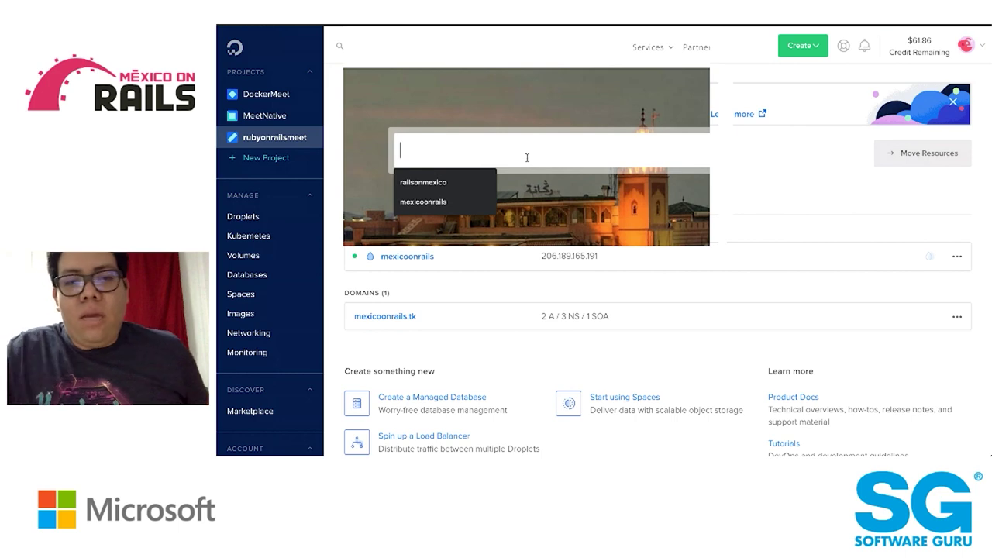
left_click(425, 184)
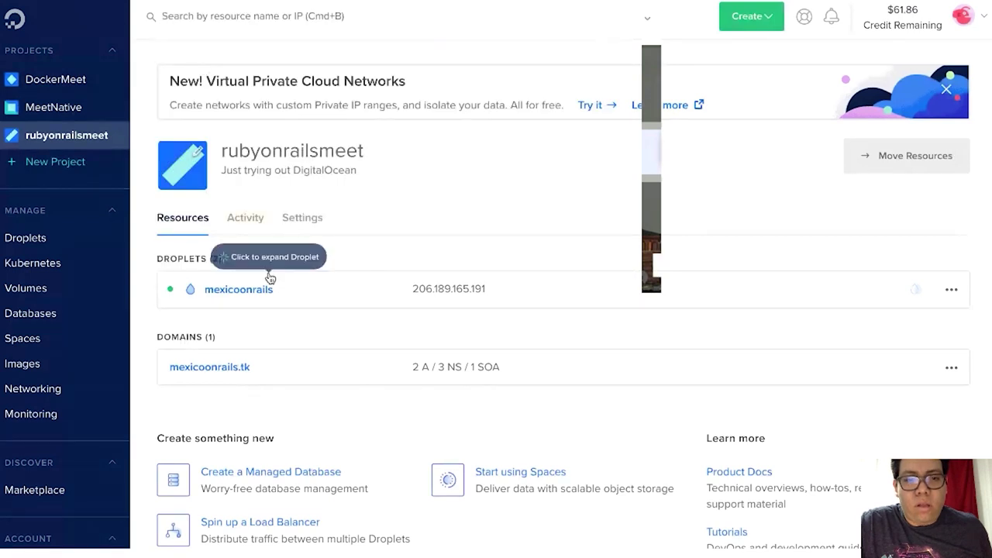
left_click(248, 15)
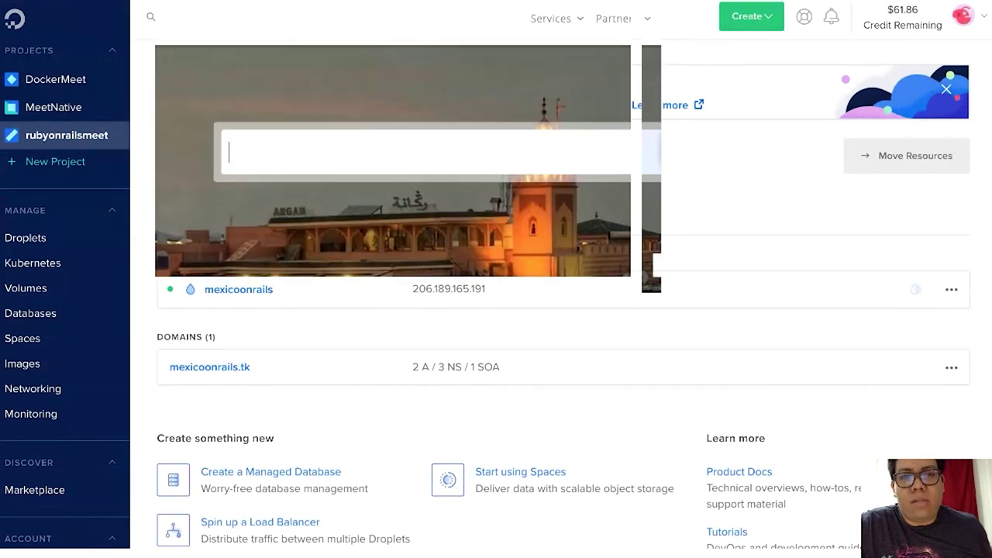
left_click(282, 190)
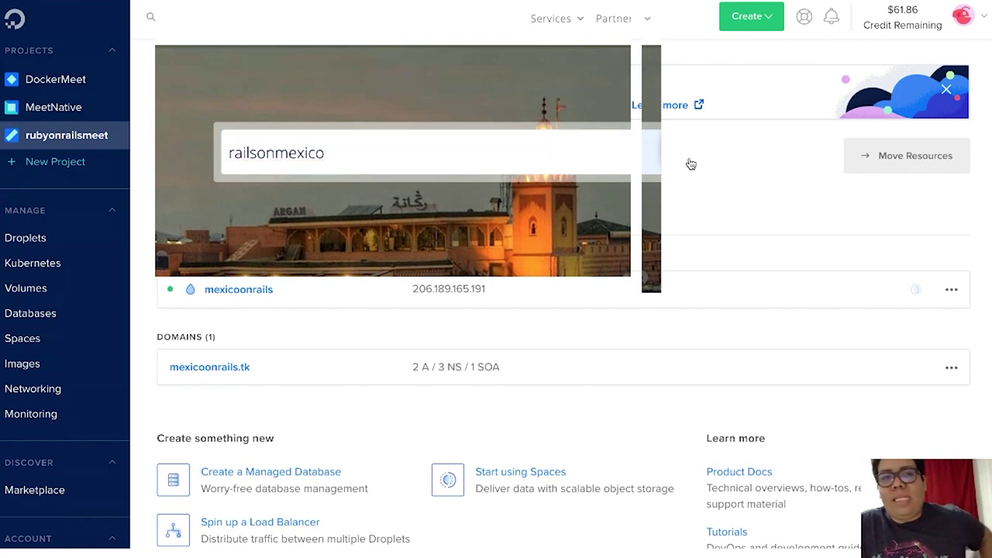
key("Return")
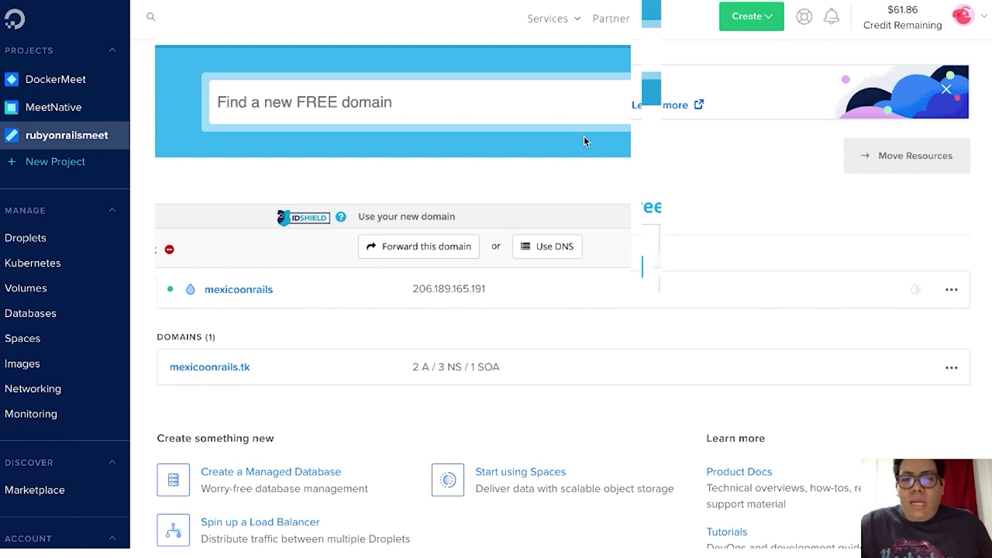
Step: Choose to use DNS for the new domain and open the nameserver settings of railsonmexico.tk
left_click(564, 257)
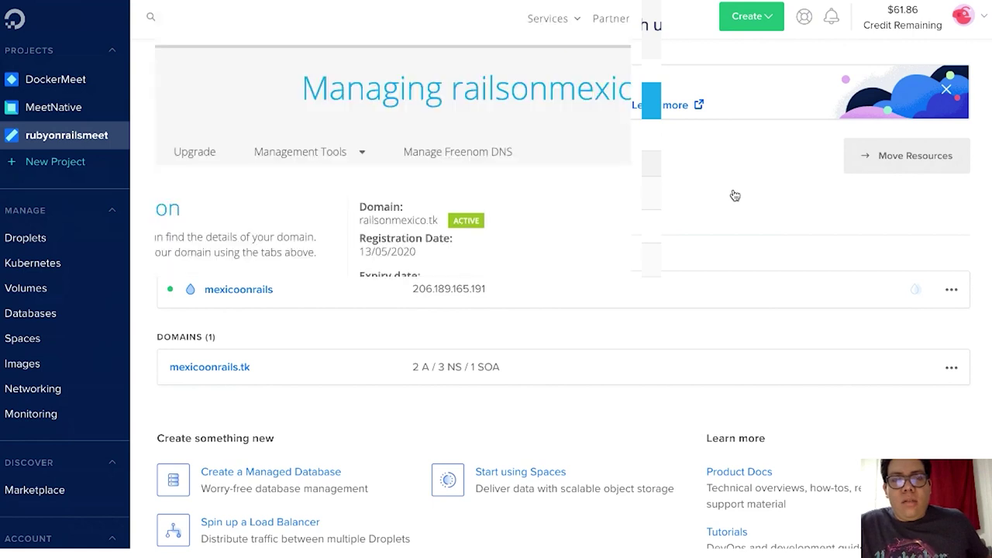
left_click(314, 155)
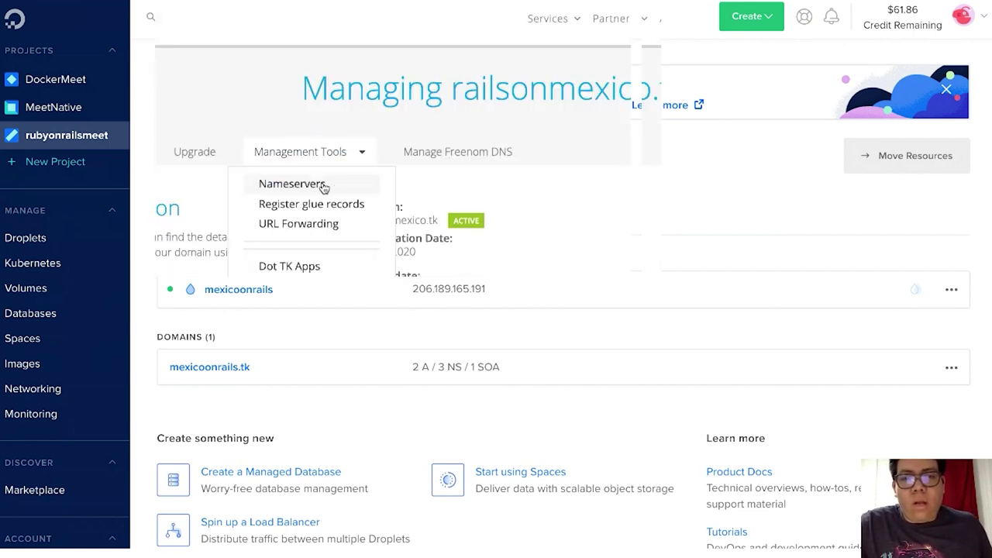
left_click(323, 186)
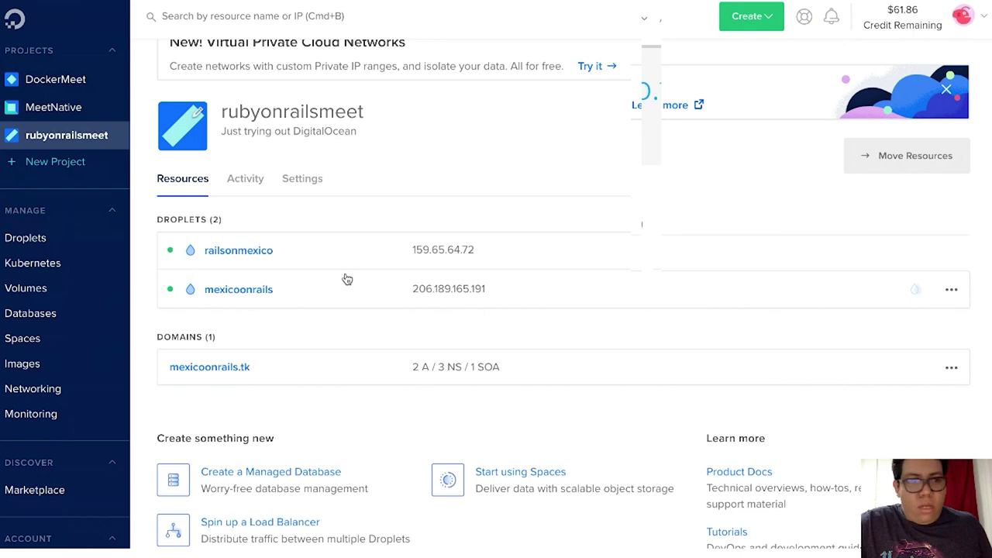
Step: Switch to DigitalOcean and add the domain railsonmexico.tk to the rubyonrailsmeet project in its networking settings
left_click(50, 391)
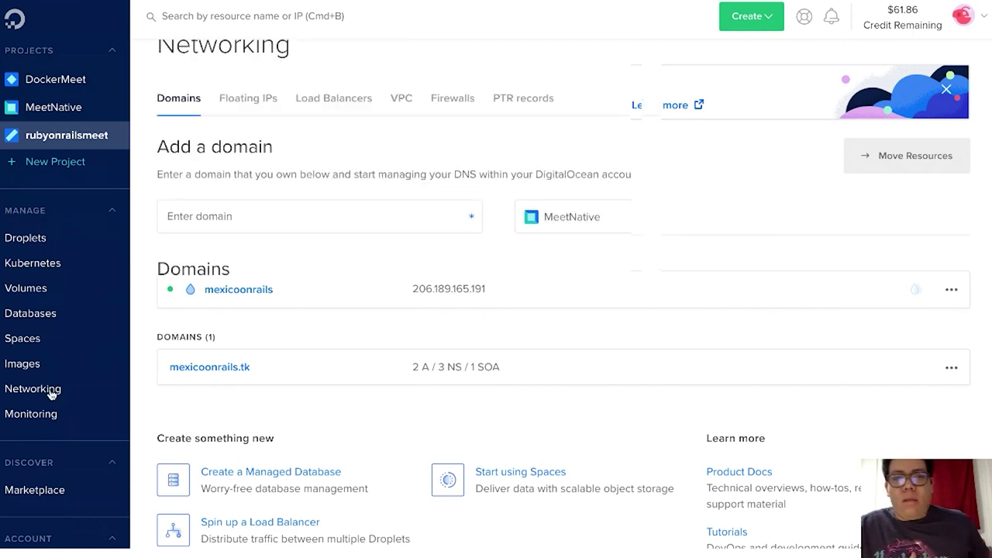
left_click(267, 220)
key("alt+Tab")
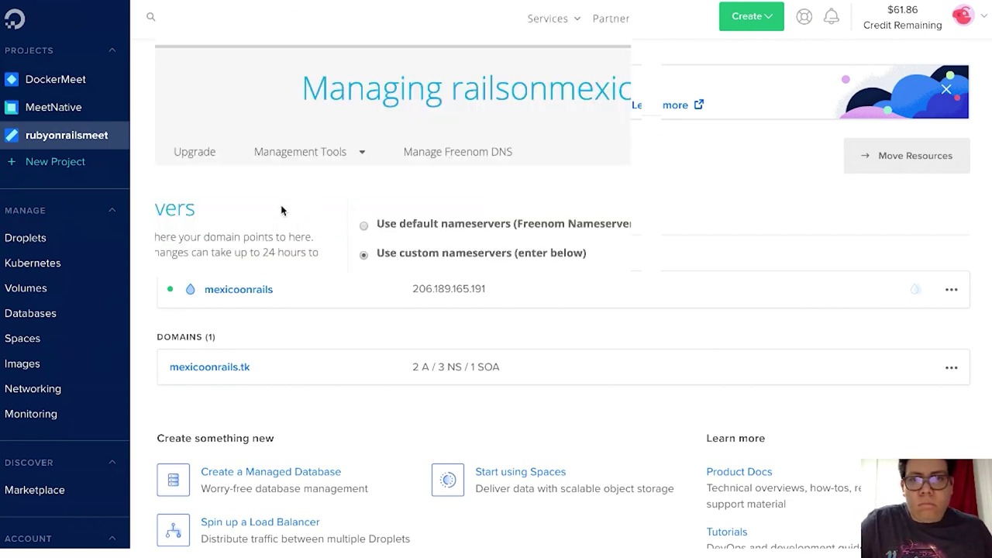
type("rails")
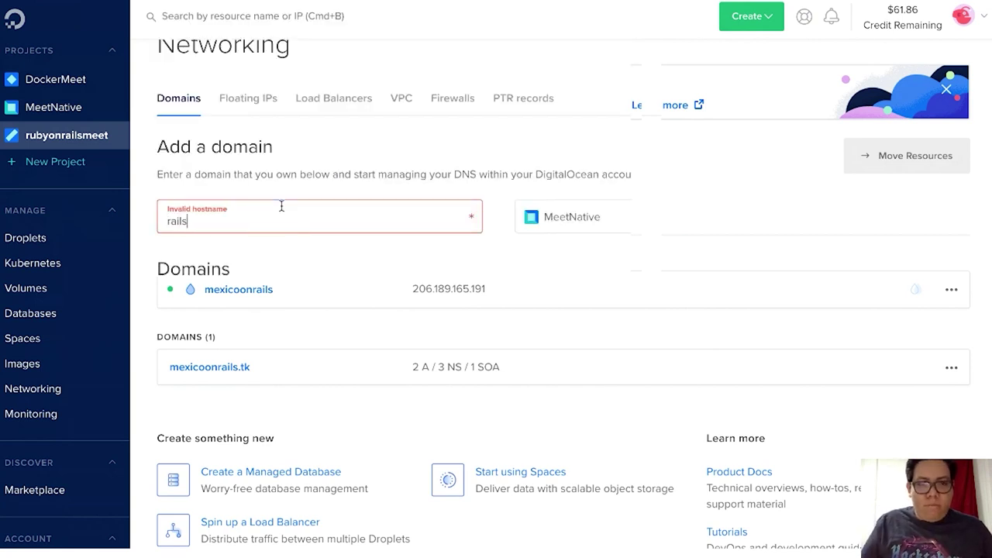
type("onmexico.tk")
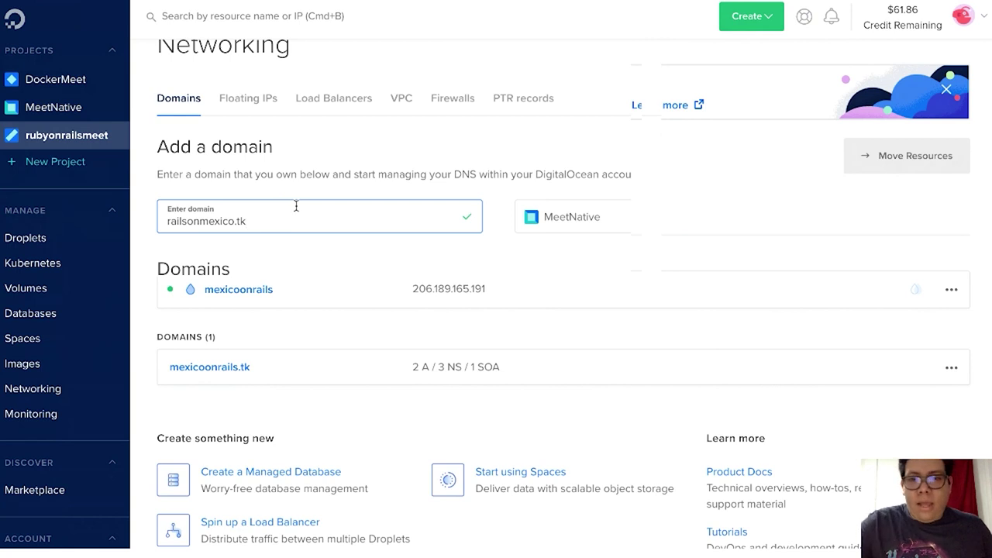
left_click(649, 221)
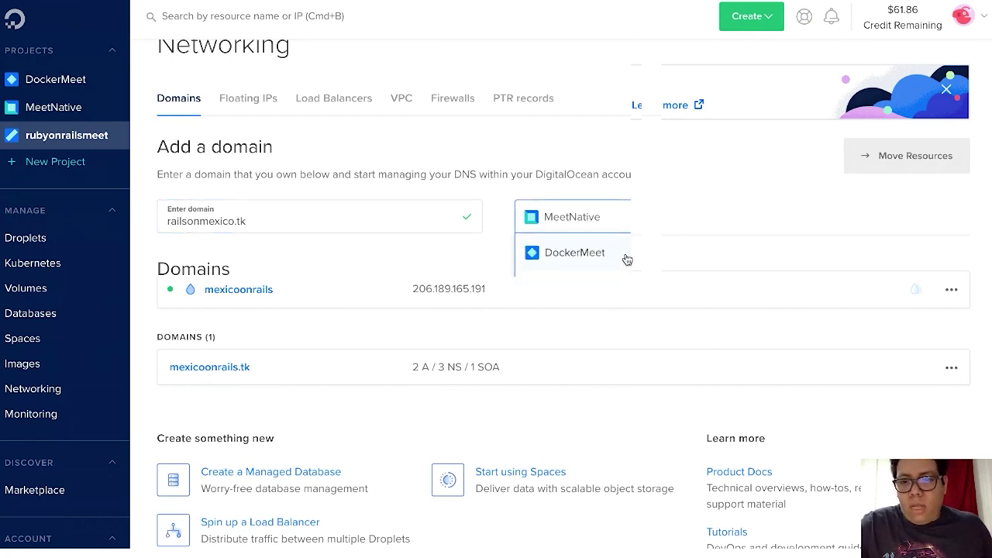
left_click(644, 290)
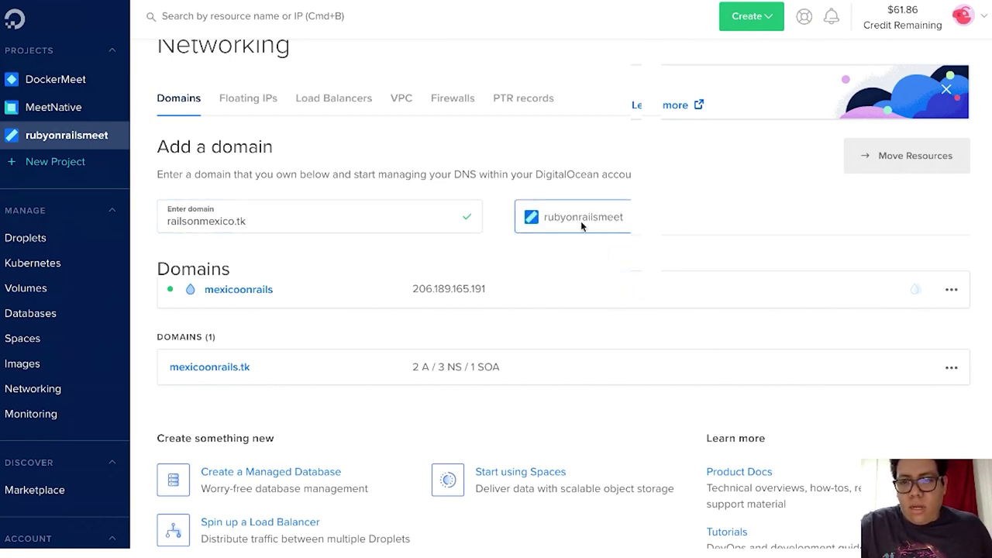
left_click(492, 234)
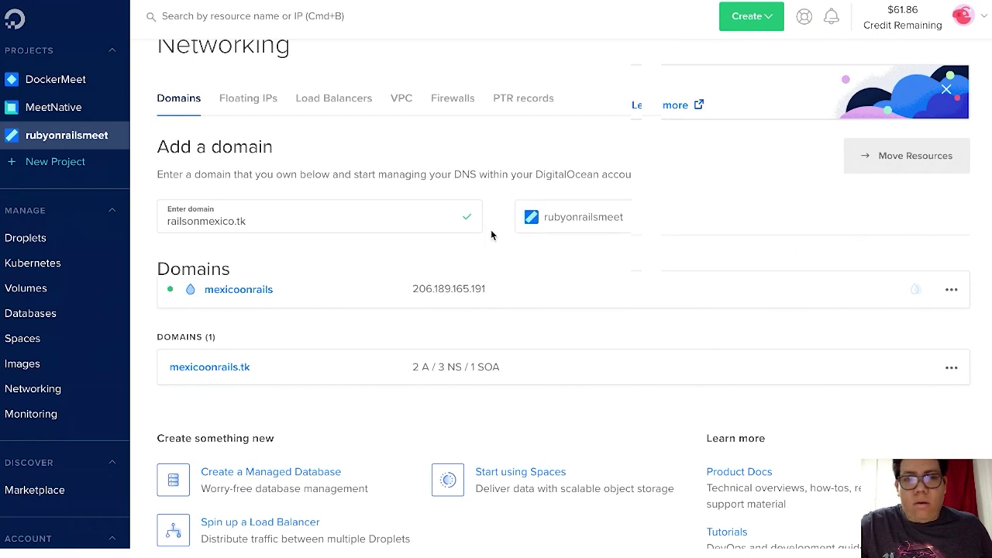
left_click(93, 136)
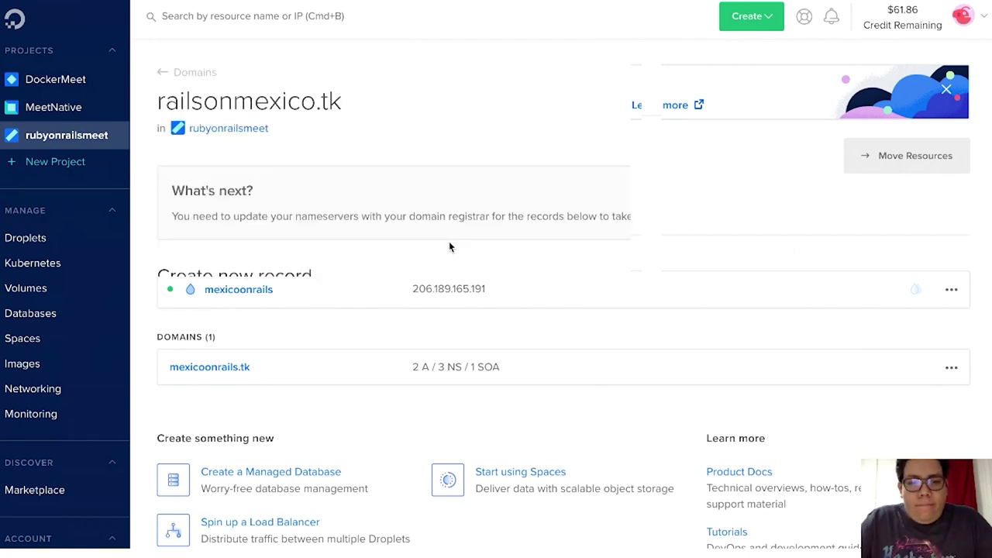
Step: Create an A record for railsonmexico.tk with hostname @ that directs to the railsonmexico Droplet
scroll(261, 315, "down", 3)
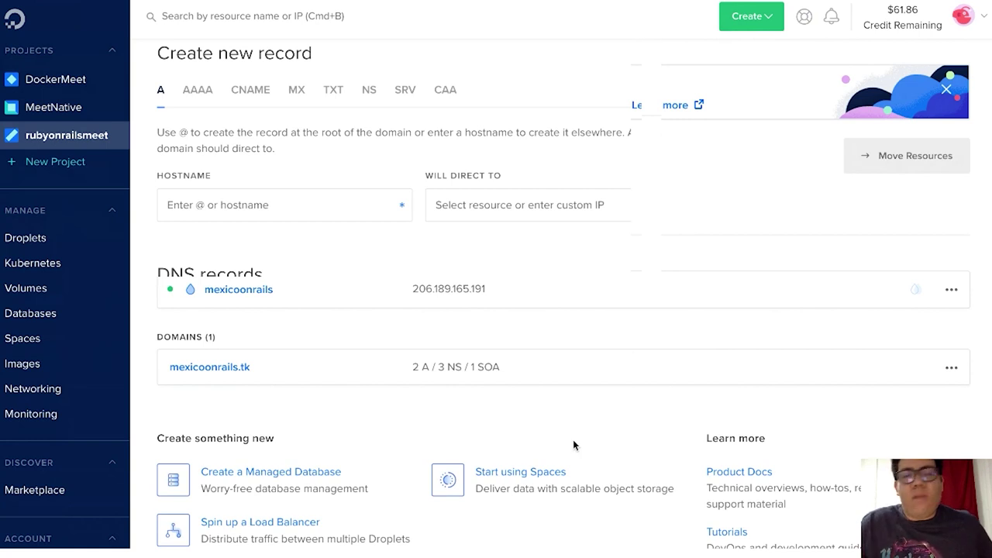
key("alt+Tab")
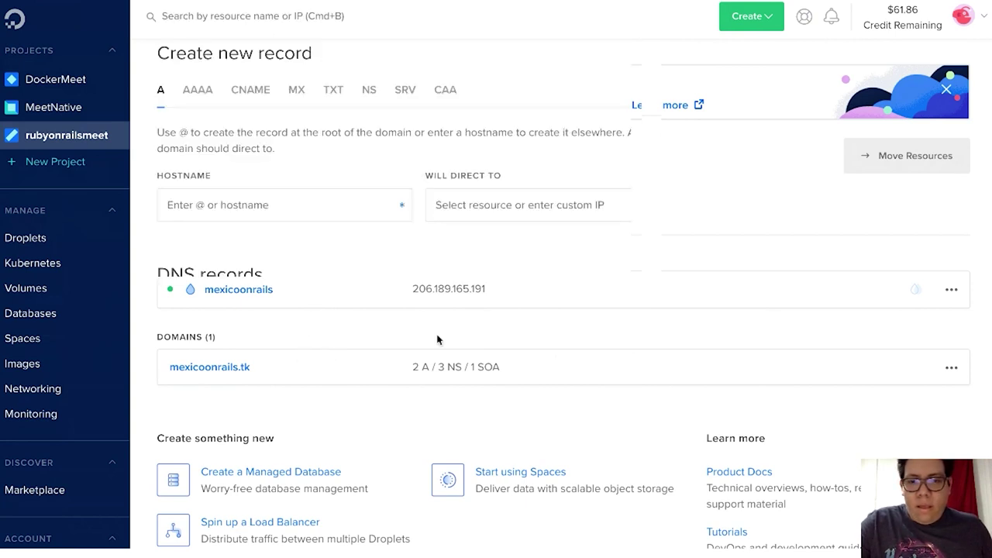
left_click(252, 206)
type("@")
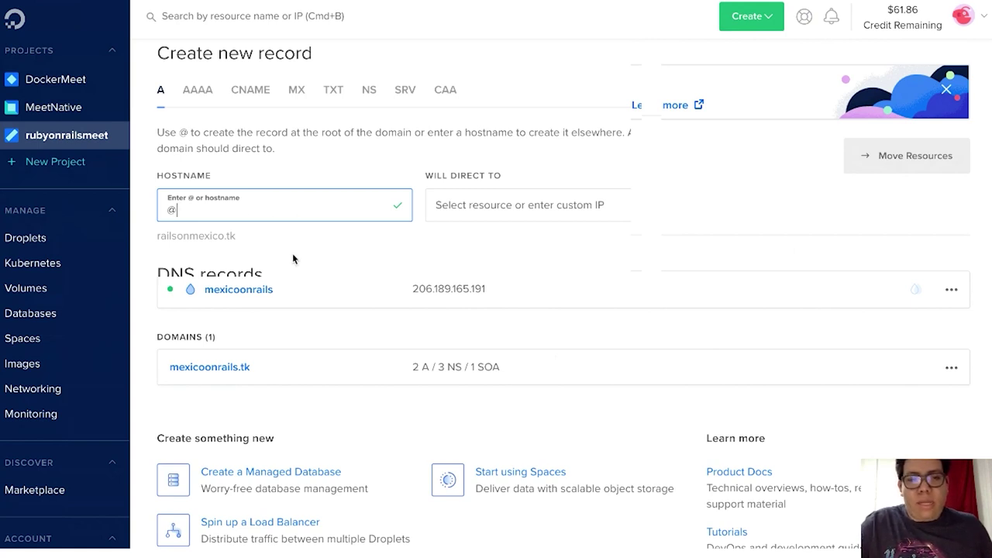
key("BackSpace")
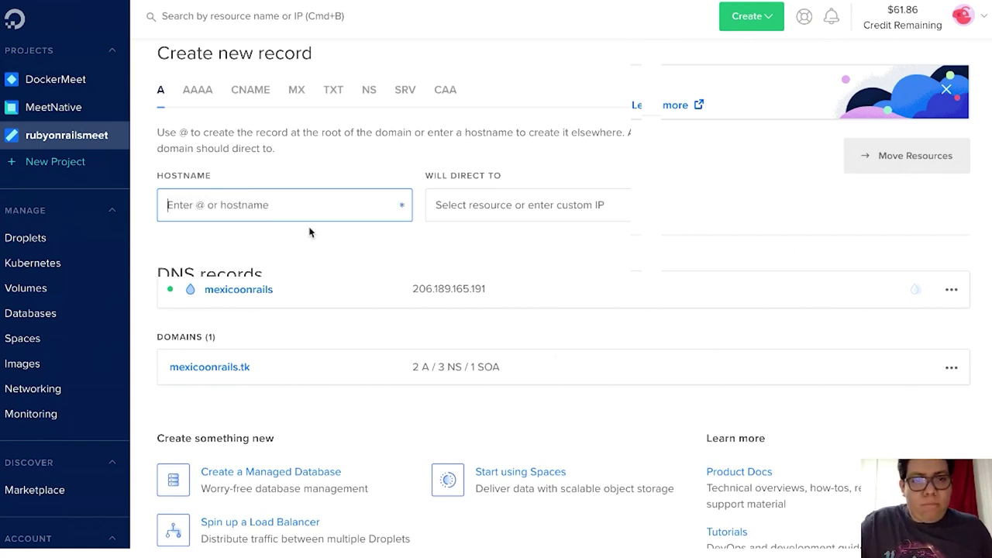
type("@")
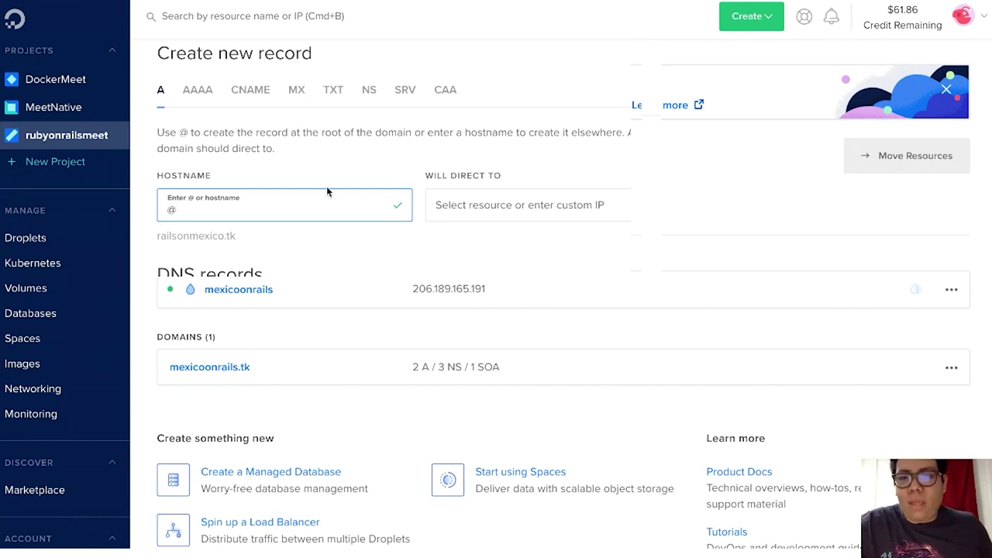
left_click(585, 203)
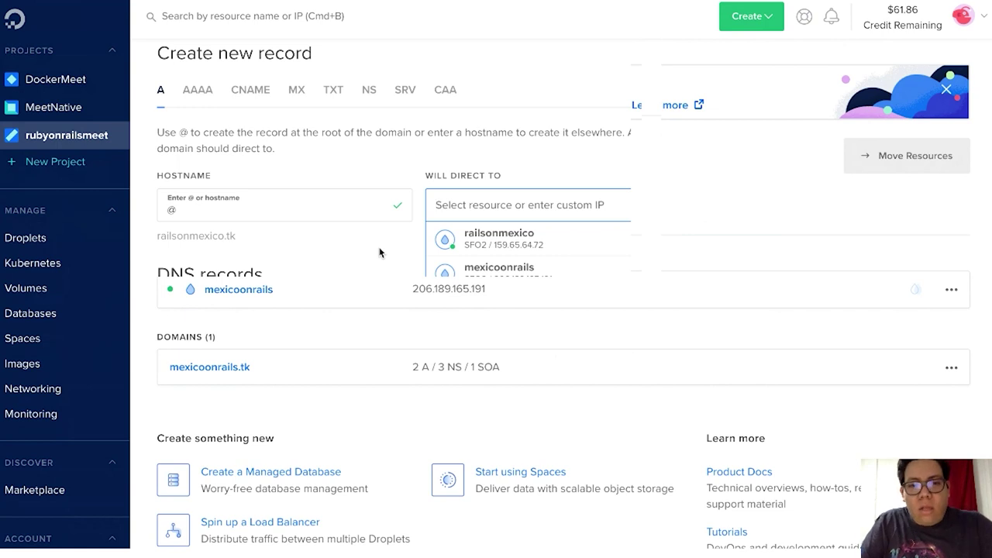
left_click(504, 245)
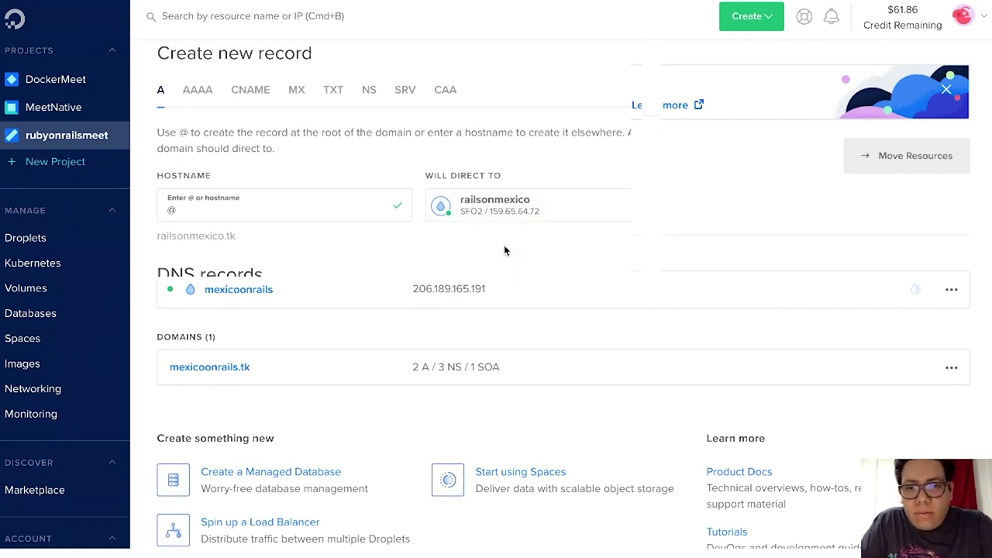
left_click(869, 214)
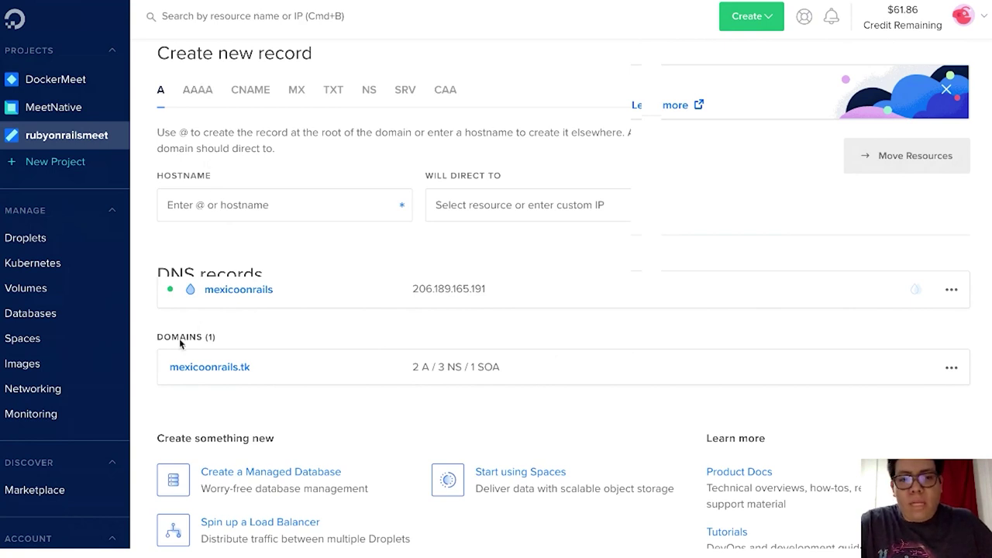
left_click(266, 200)
type("meet")
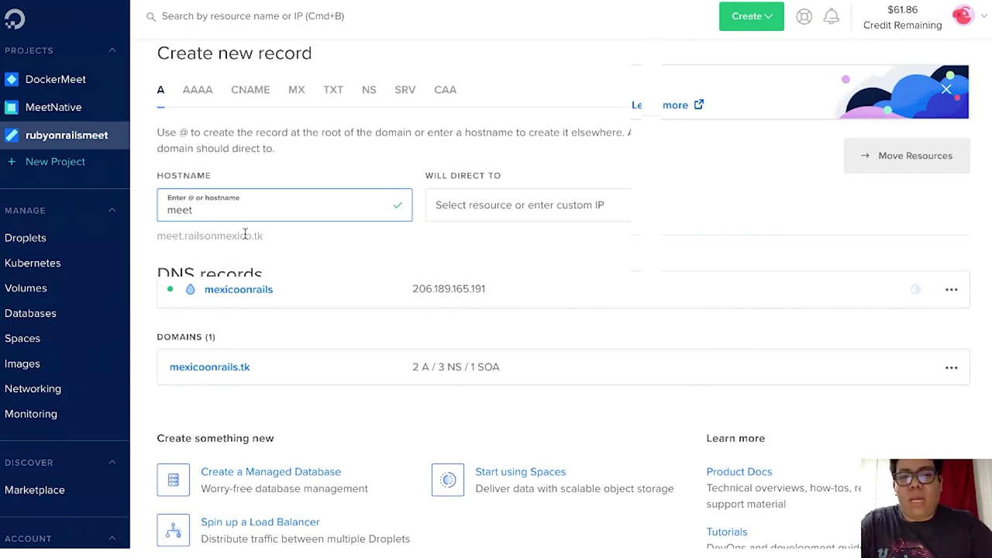
left_click_drag(263, 234, 158, 237)
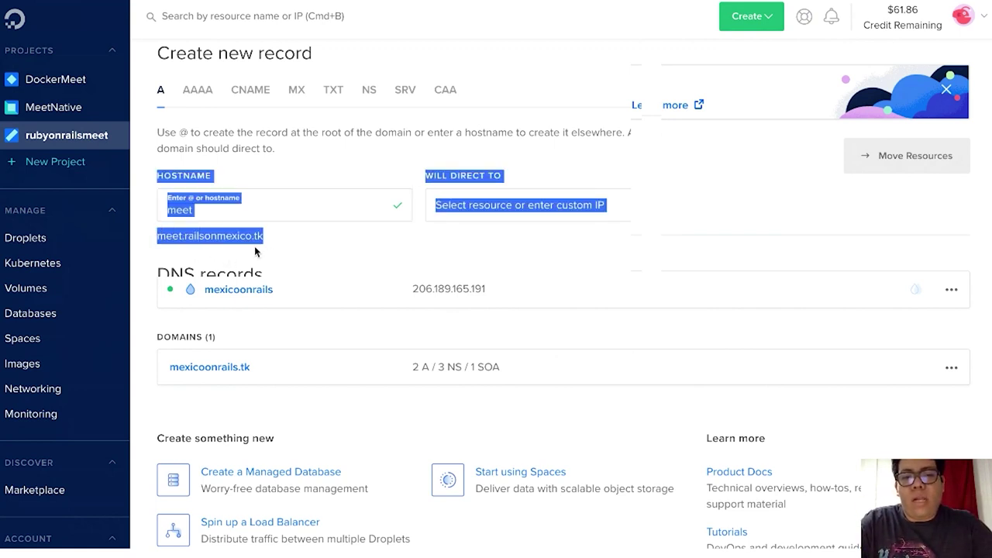
left_click(282, 258)
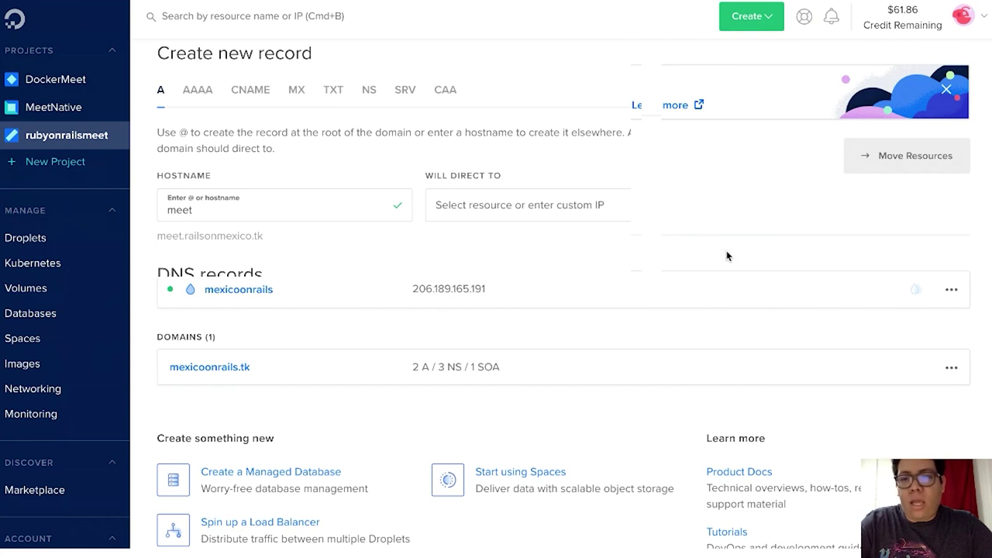
left_click(564, 206)
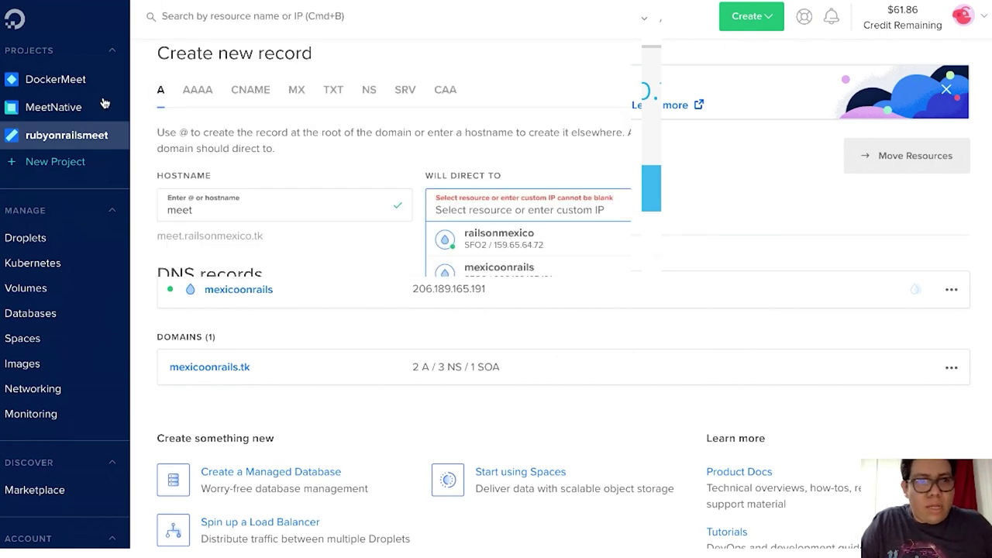
Step: Open the rubyonrailsmeet project and review the meet.mexicoonrails.tk A record and its address 206.189.165.191 in the DNS records
left_click(59, 140)
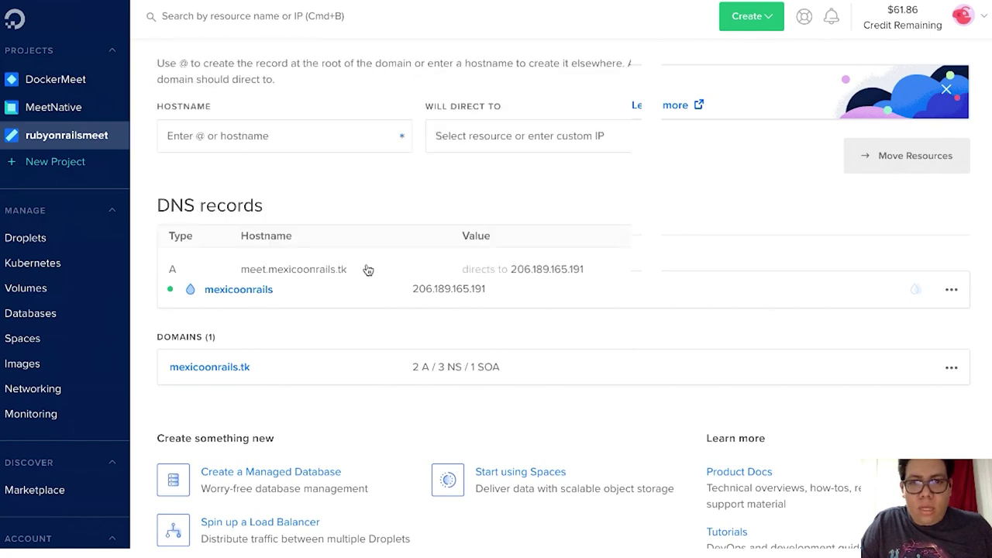
left_click(327, 142)
type("206.189.165.191")
key("ctrl+a")
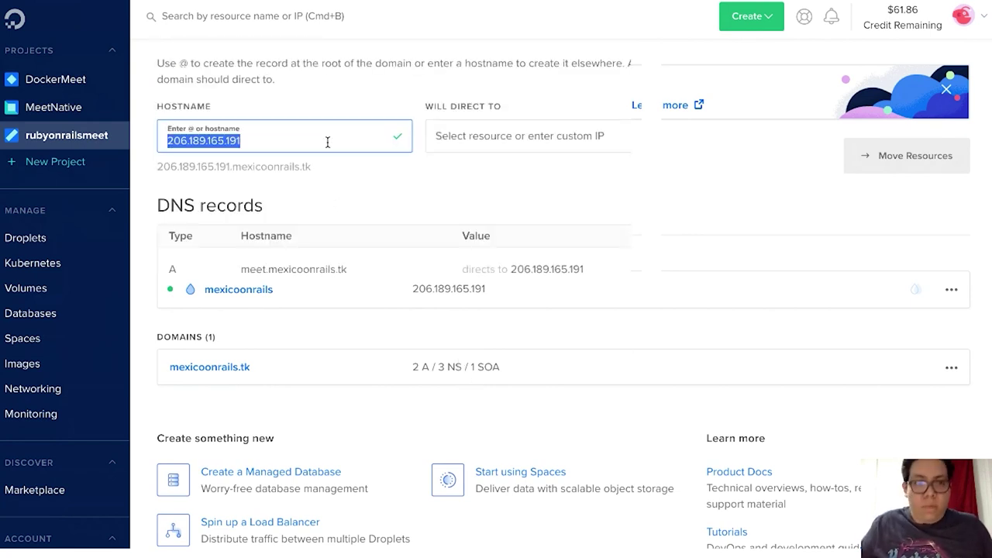
key("BackSpace")
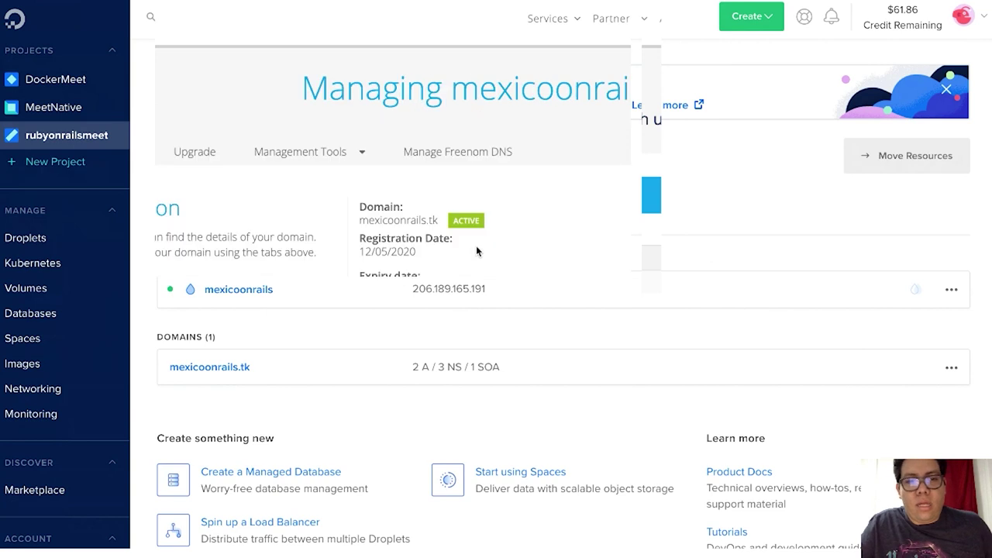
Step: Open the nameserver settings of mexicoonrails.tk on Freenom for reference
left_click(361, 152)
left_click(347, 186)
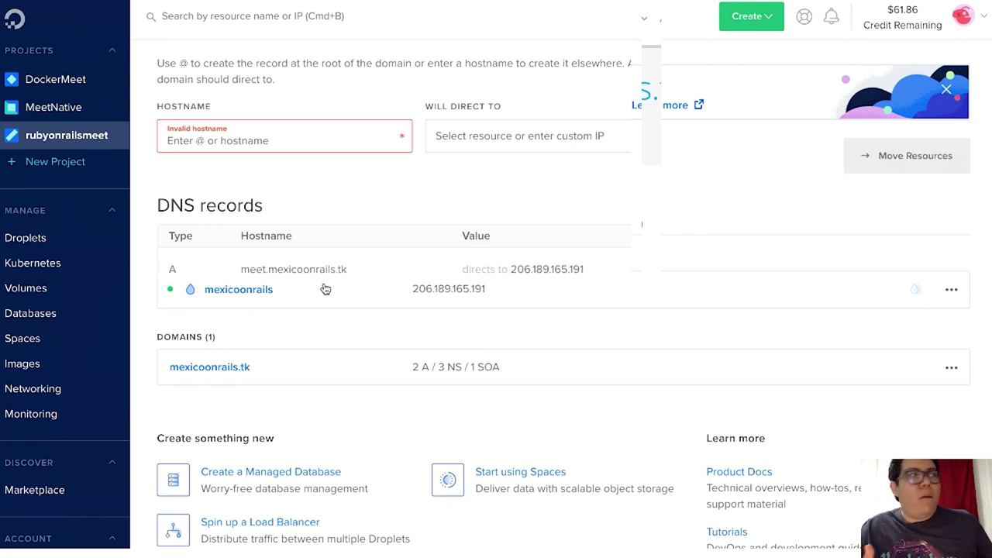
Step: Switch to the terminal, ping meet.railsonmexico.tk and compare it with the meet.mexicoonrails.tk record in DigitalOcean
key("ctrl+grave")
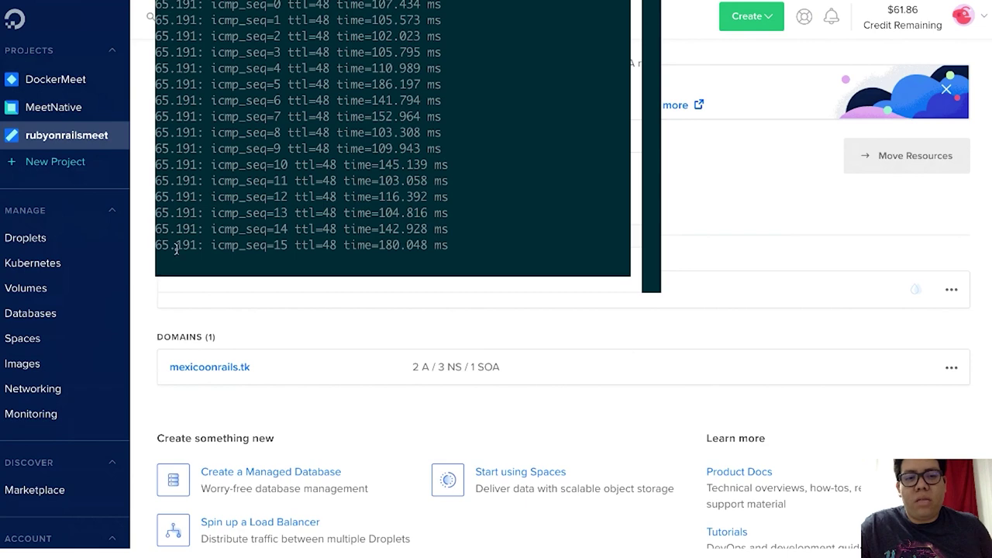
left_click(217, 282)
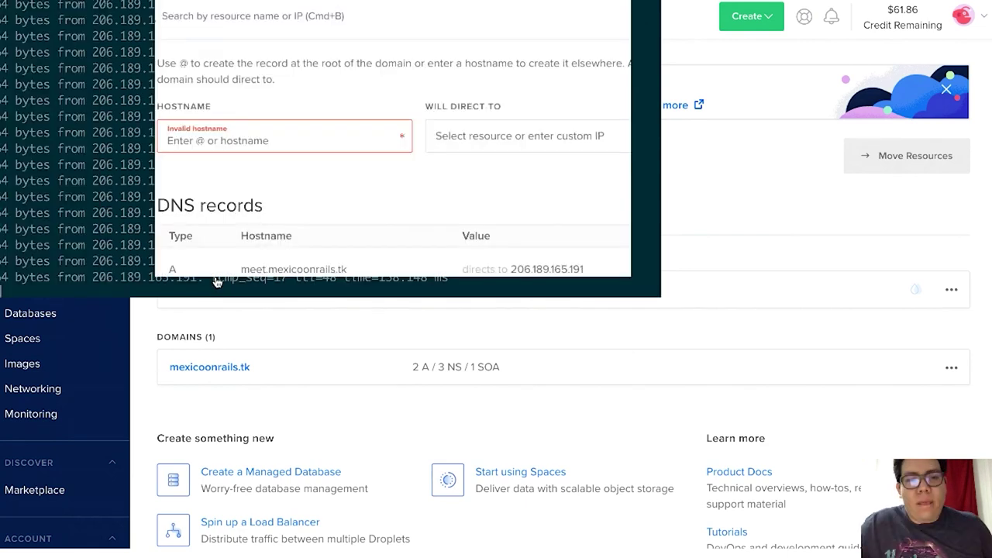
left_click(590, 275)
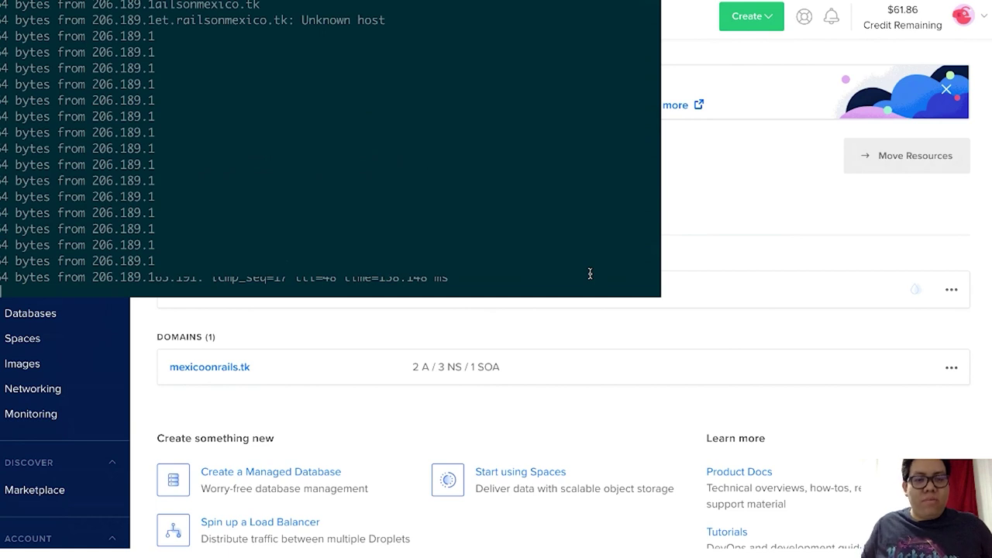
key("super+Tab")
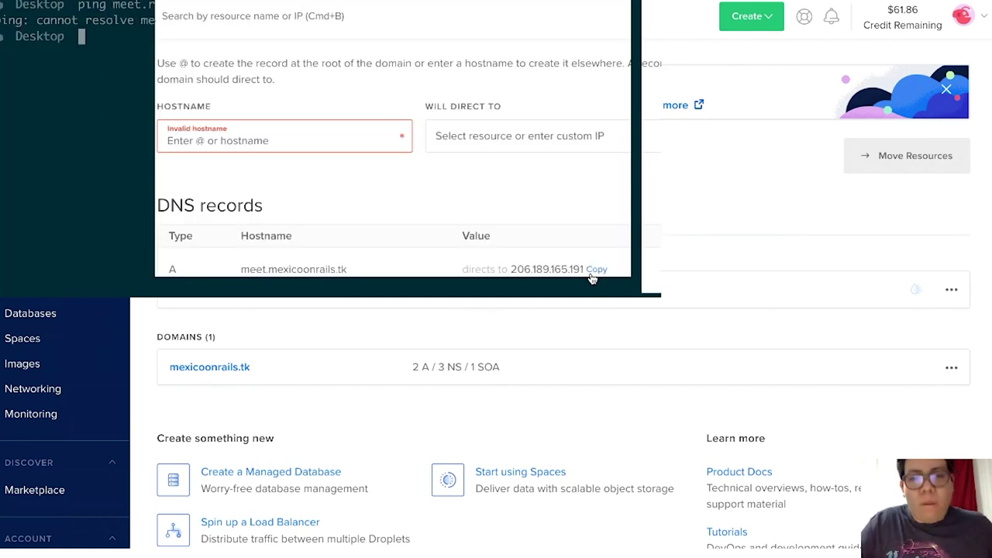
left_click(364, 280)
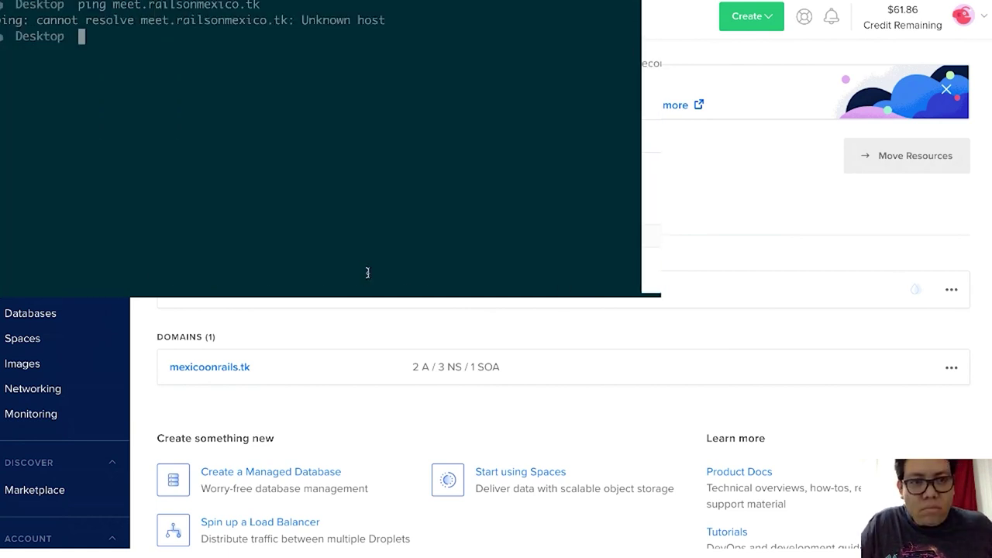
key("super+Tab")
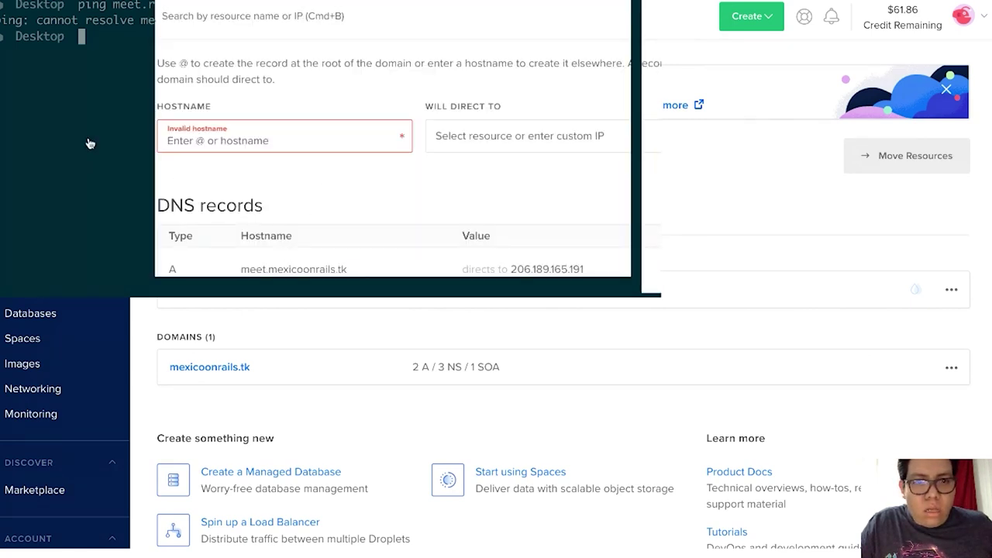
key("super+bracketleft")
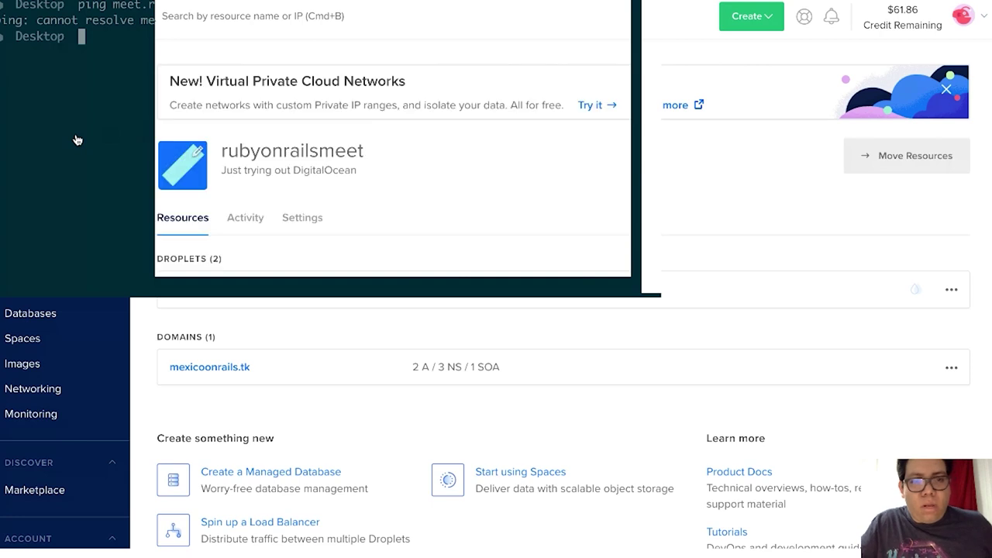
left_click(274, 178)
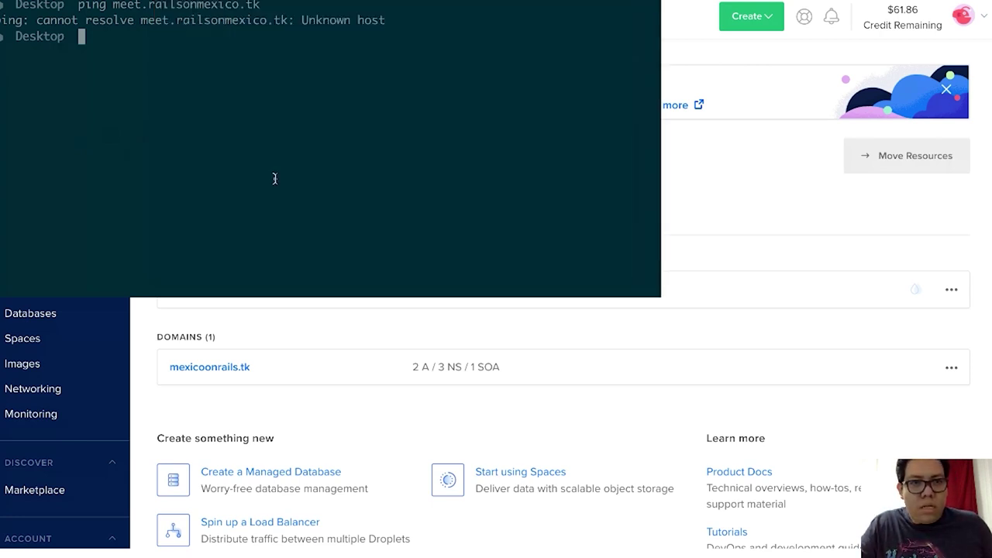
Step: Switch to Freenom and check the nameserver settings of railsonmexico.tk
key("super+Tab")
key("ctrl+Tab")
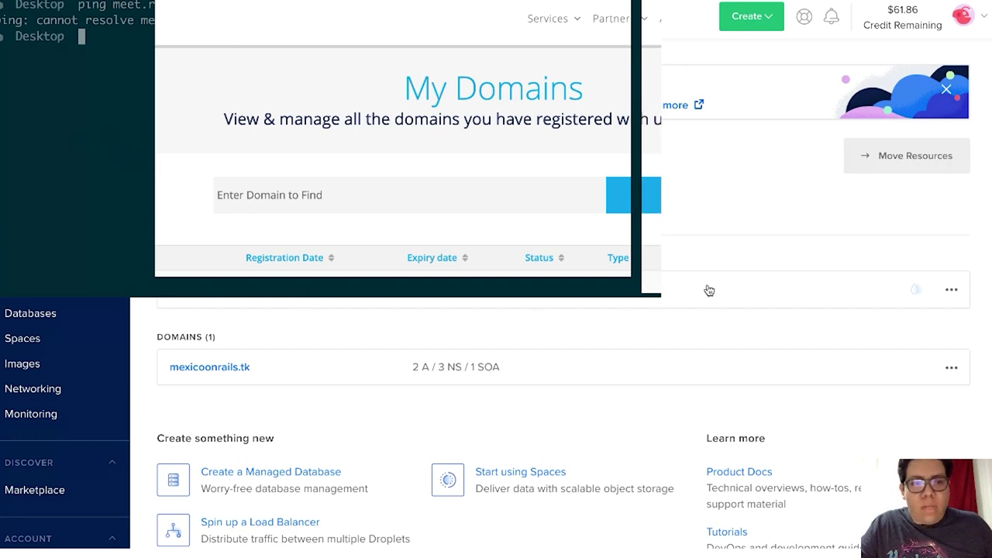
left_click(314, 159)
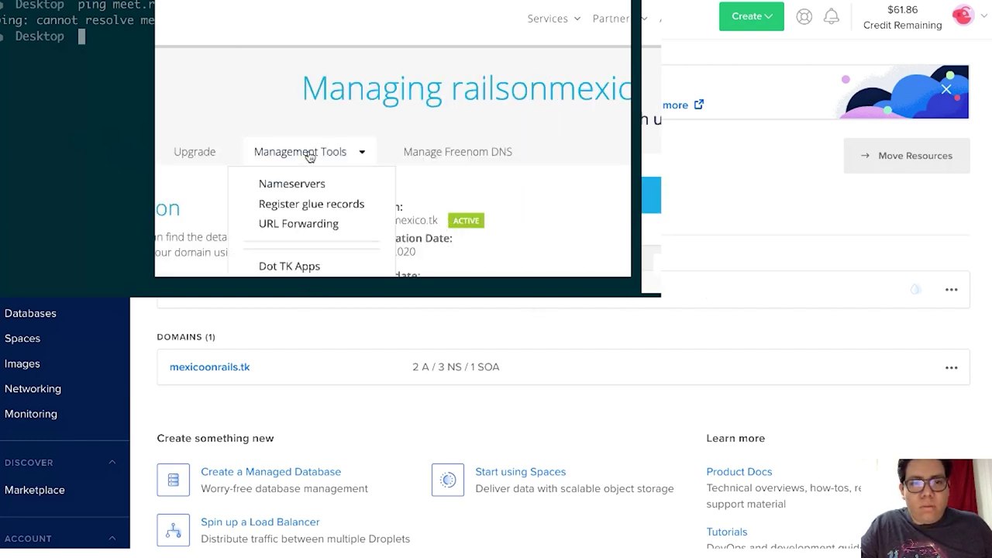
left_click(321, 186)
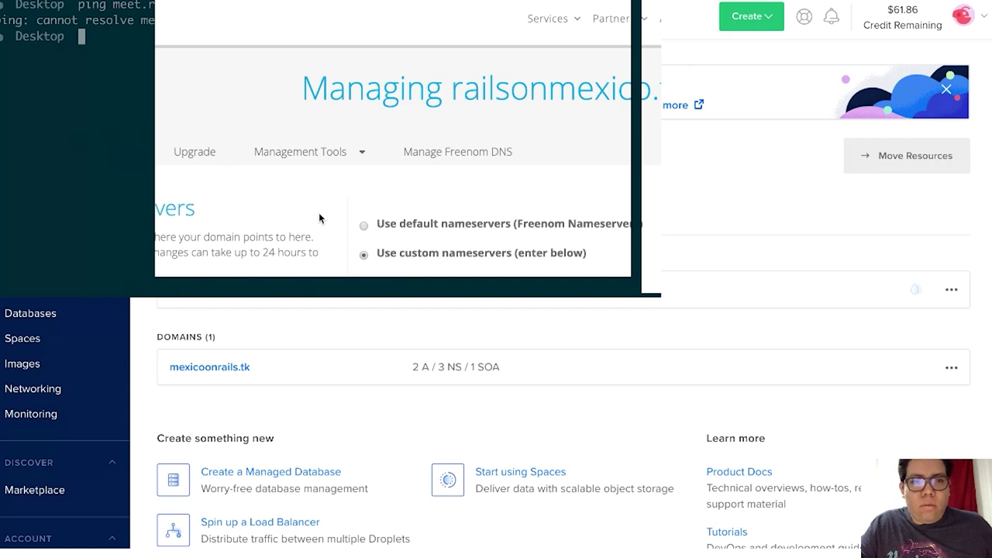
Step: Return to DigitalOcean and review the DNS records of railsonmexico.tk
key("ctrl+Tab")
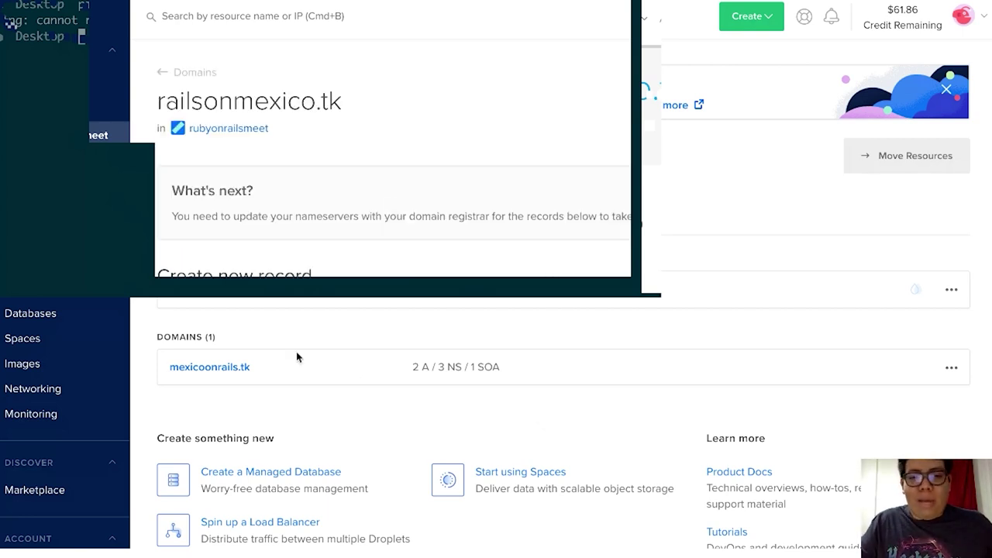
scroll(283, 433, "down", 3)
scroll(282, 433, "down", 2)
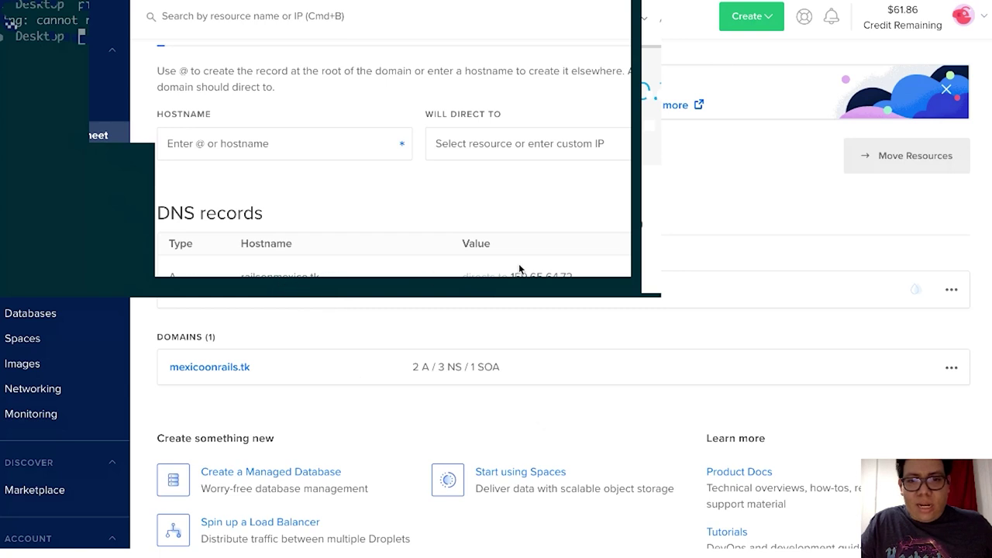
Step: Change the previous terminal command to ping railsonmexico.tk without the meet subdomain and run it
left_click(333, 279)
key("Up")
key("Left")
key("Left")
key("Left")
key("Left")
key("Left")
key("Left")
key("Left")
key("Left")
key("Left")
key("Left")
key("Left")
key("Left")
key("Left")
key("Left")
key("Left")
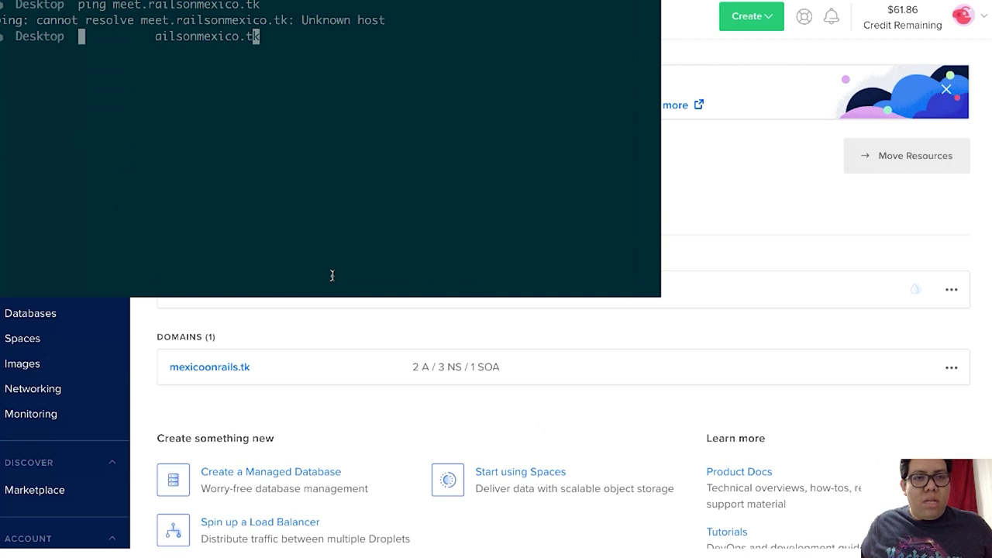
key("Left")
key("Left")
key("Left")
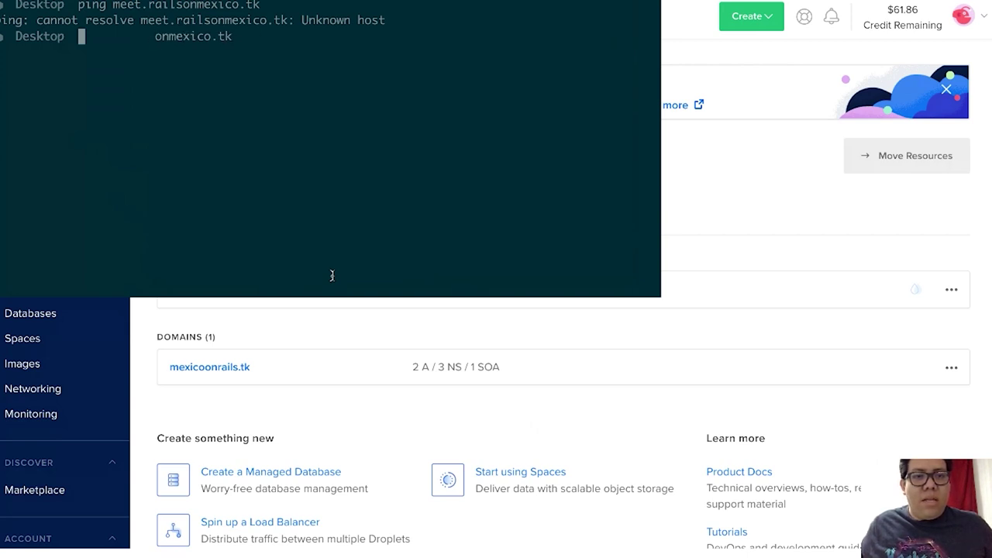
key("Return")
Step: Create an A record for railsonmexico.tk in DigitalOcean with hostname meet that directs to the railsonmexico Droplet
key("super+Tab")
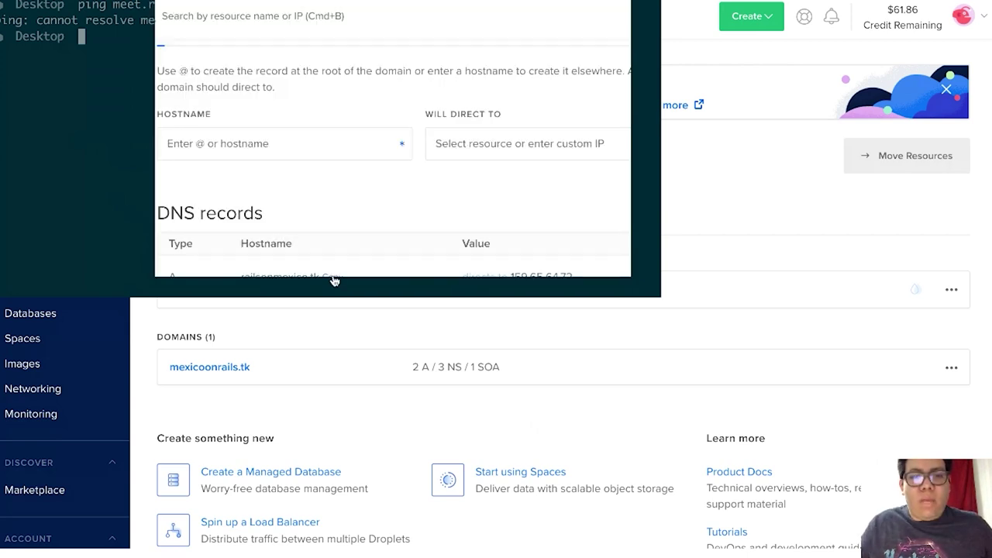
left_click(256, 143)
type("meet")
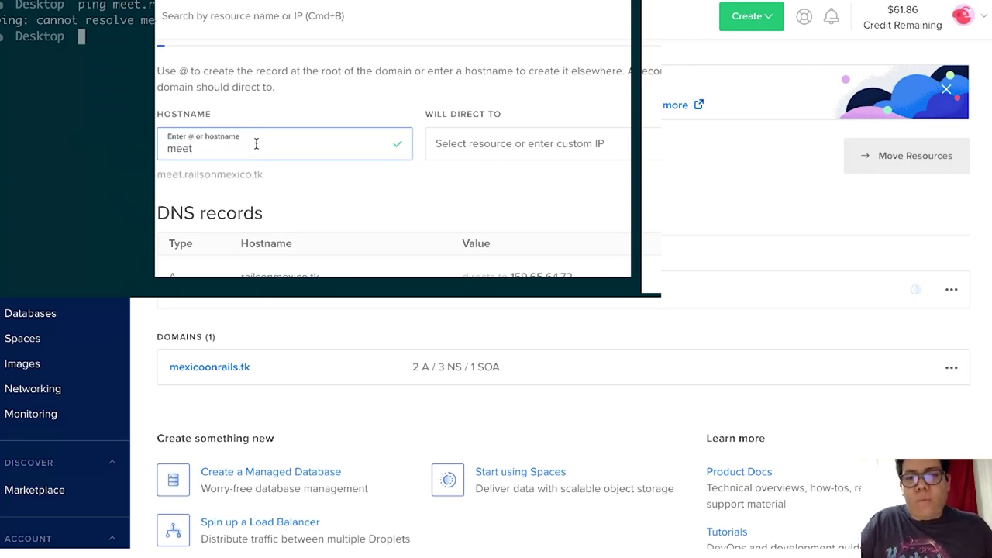
left_click(578, 146)
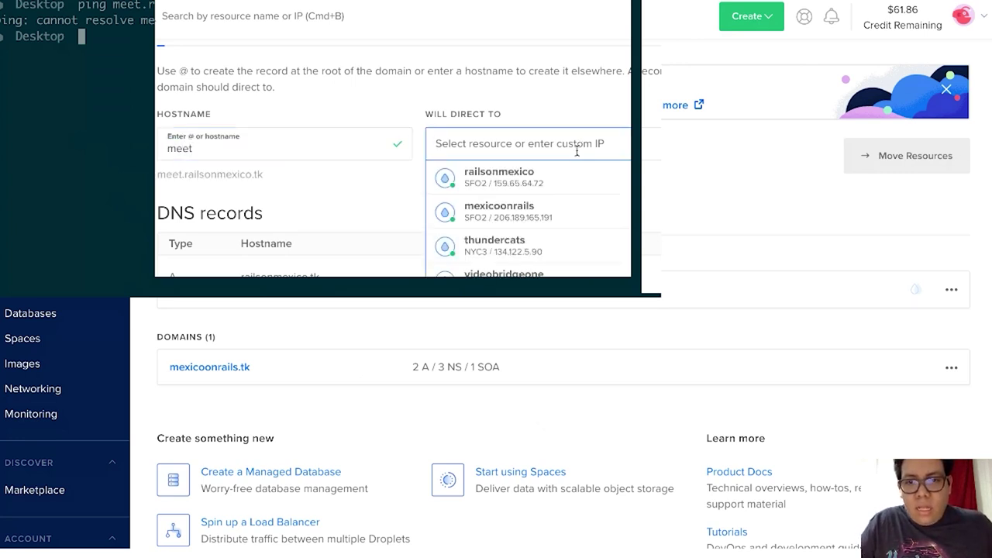
left_click(571, 178)
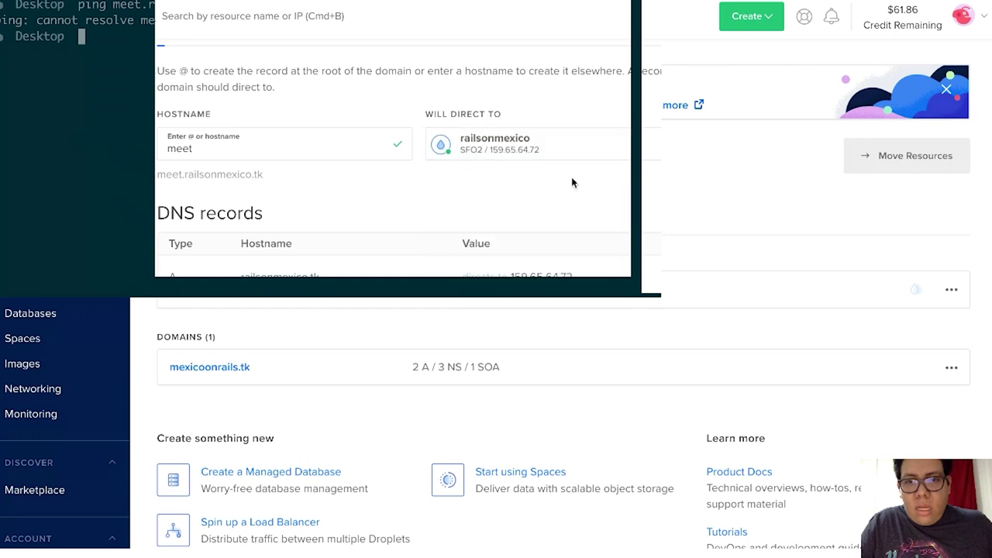
left_click(874, 148)
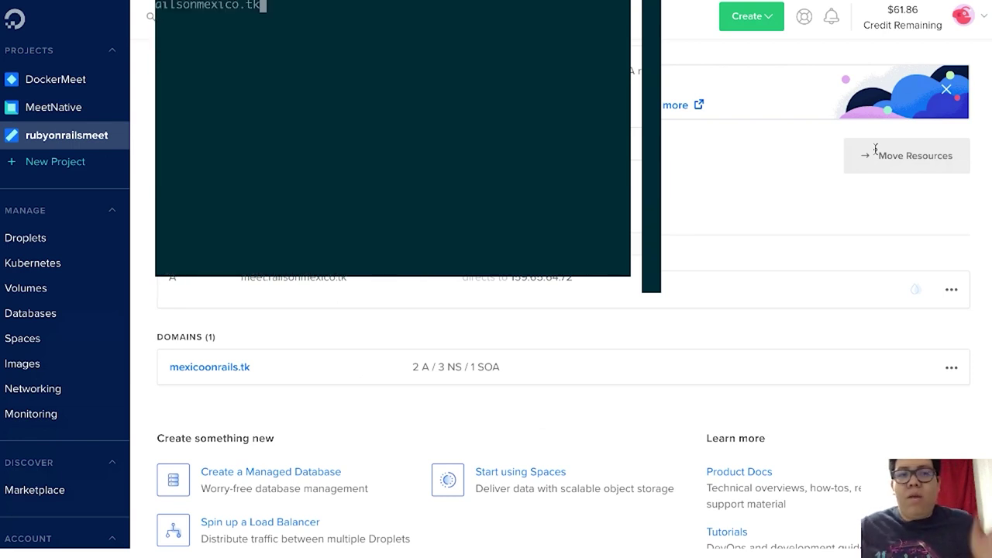
Step: Ping meet.railsonmexico.tk repeatedly from the terminal, clearing the screen between attempts
key("Up")
key("Up")
key("Return")
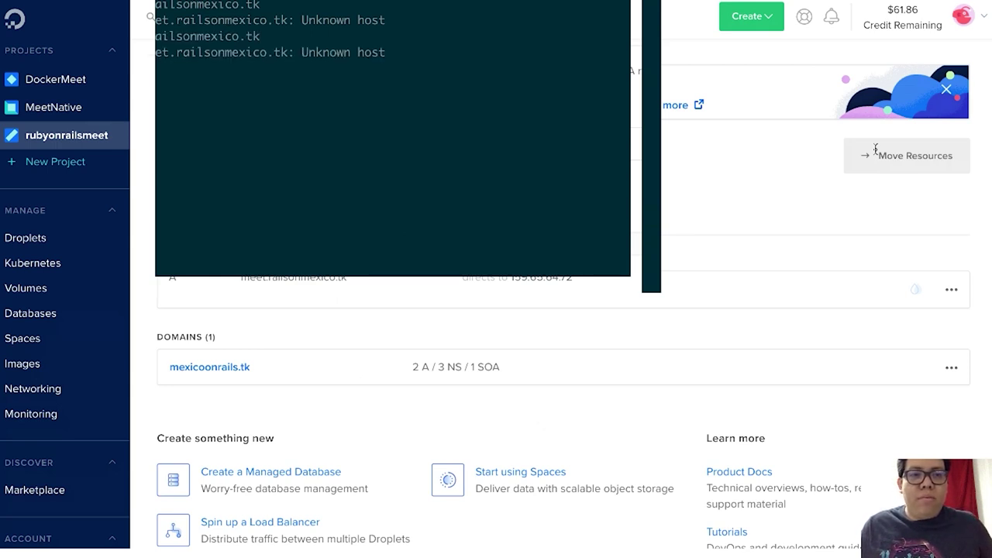
key("Up")
key("Return")
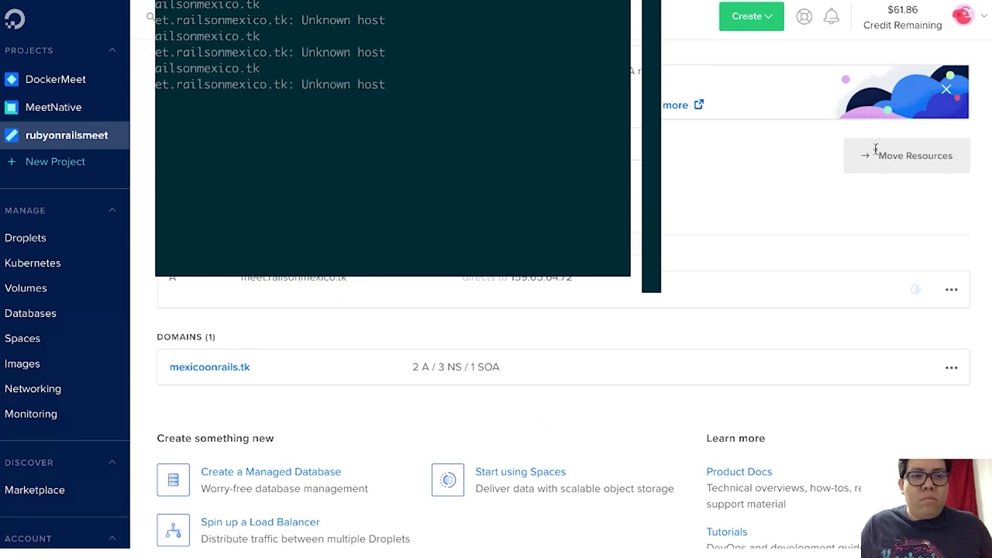
key("Up")
key("ctrl+l")
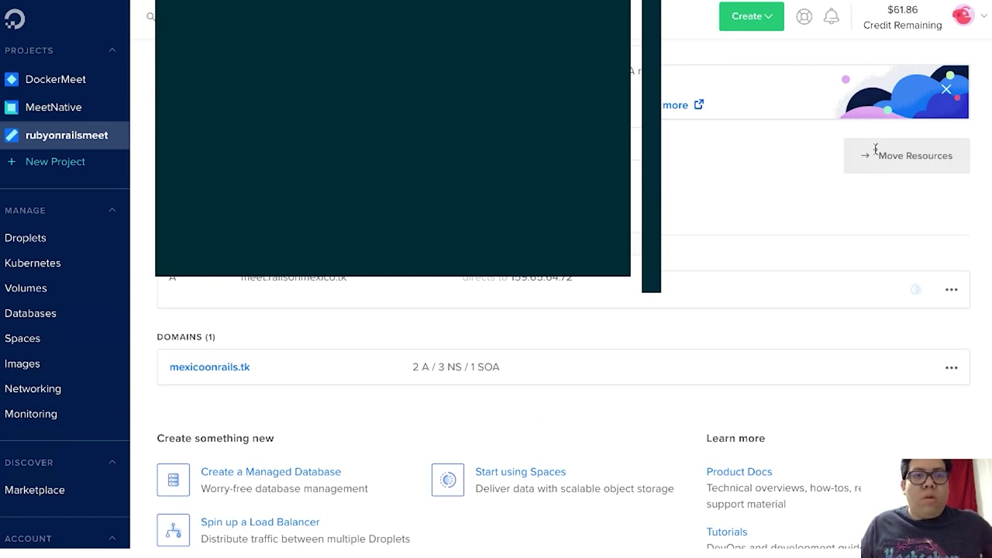
key("Up")
key("Left")
key("Left")
key("Left")
key("Left")
key("Left")
key("Left")
key("Left")
key("Left")
key("Left")
key("Left")
key("Left")
key("Left")
key("Left")
key("Left")
key("Left")
key("Left")
key("Left")
key("Return")
Step: Rework the previous ping command into an SSH connection to railsonmexico.tk and run it in the terminal
key("Up")
key("Left")
key("Left")
key("Left")
key("Left")
key("super+Tab")
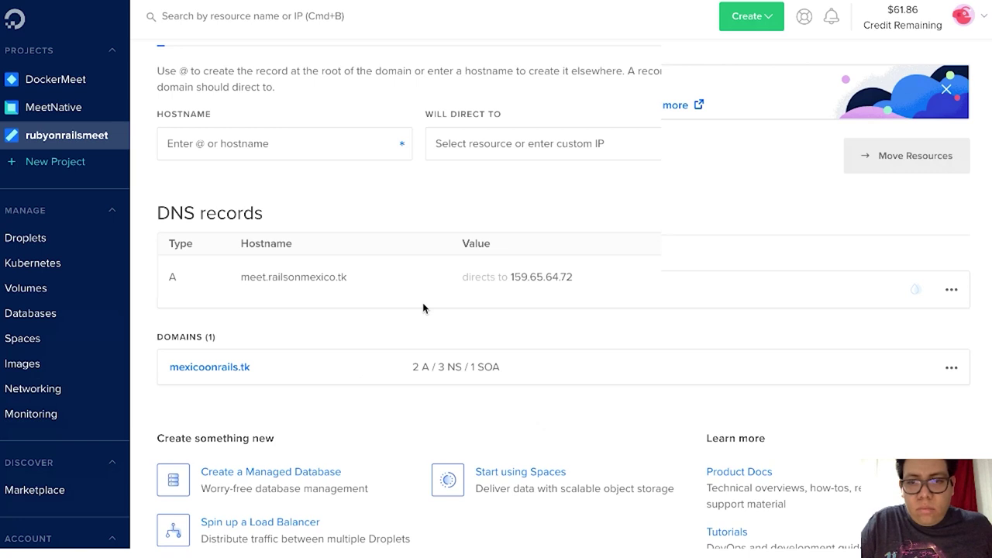
key("super+Tab")
key("Left")
key("Left")
key("Left")
key("Left")
key("Left")
key("Left")
key("Left")
key("Left")
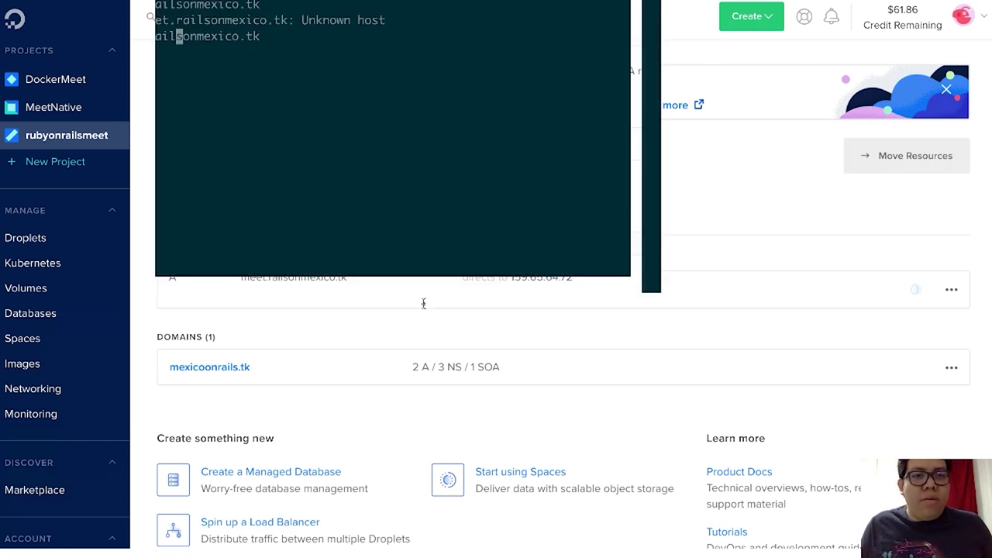
key("BackSpace")
key("BackSpace")
key("BackSpace")
key("BackSpace")
key("BackSpace")
key("BackSpace")
key("BackSpace")
key("BackSpace")
type("mm")
type("ilson")
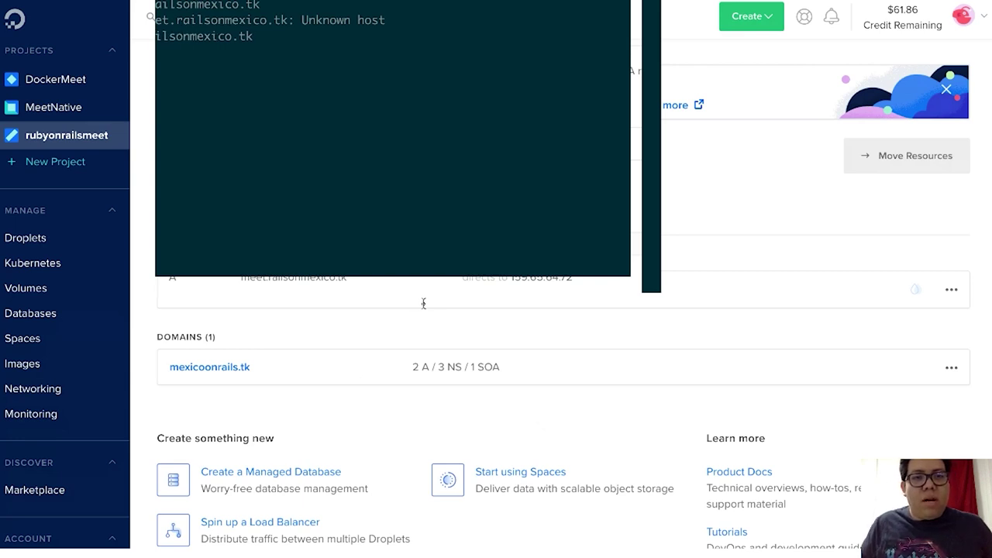
key("Return")
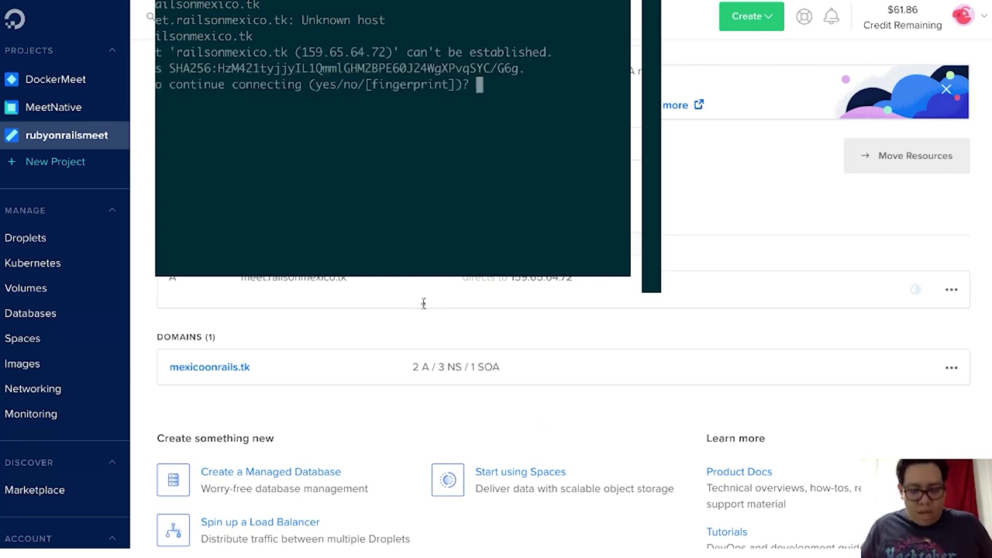
Step: Accept the server's SSH host key with yes to log in, and clear the terminal
type("yes")
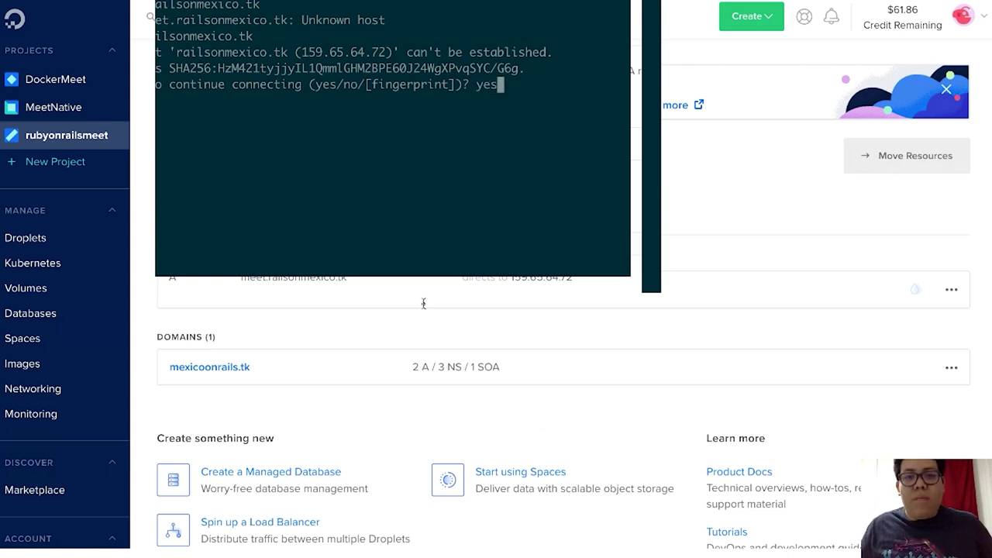
key("Return")
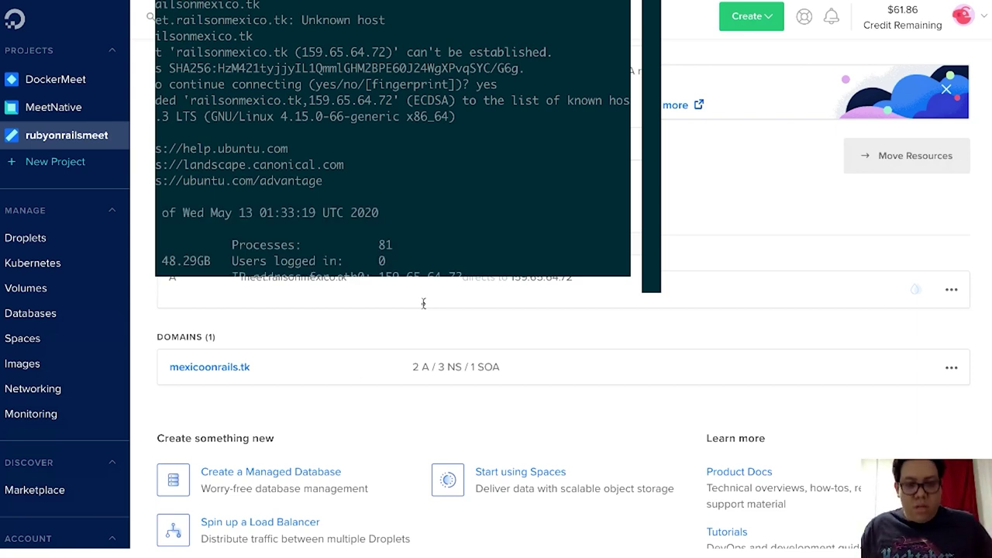
key("ctrl+l")
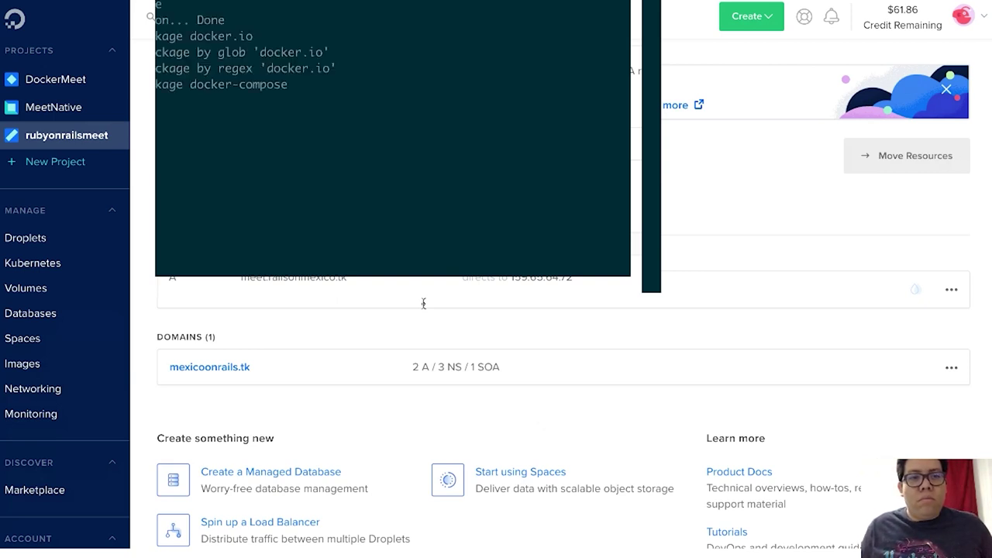
type("pt install docker.io docker-compose")
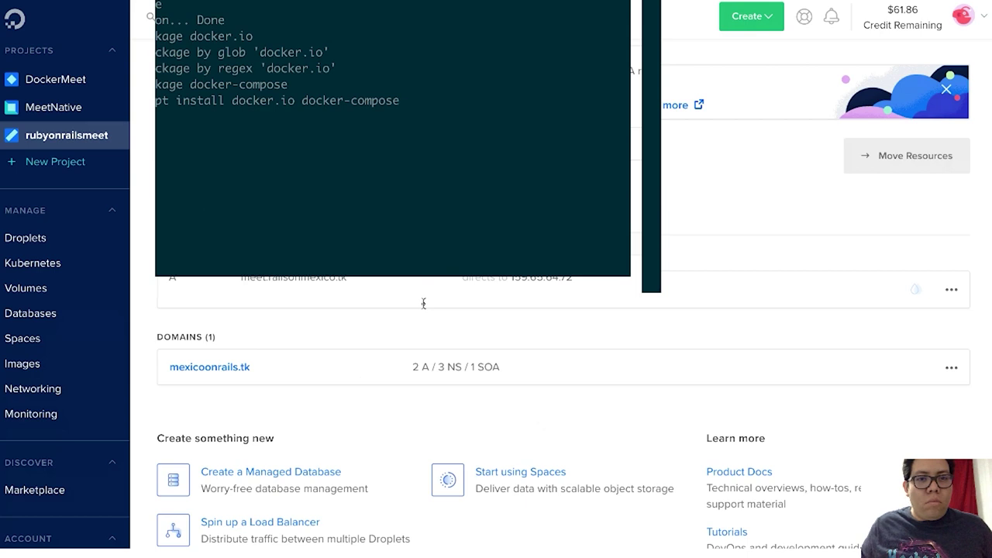
key("Home")
key("Right")
key("Right")
key("Right")
key("Right")
key("Right")
key("Right")
key("Right")
key("Right")
key("Right")
key("Right")
key("Right")
key("Right")
key("Right")
key("Right")
key("Right")
key("Right")
key("Right")
key("Right")
key("Right")
key("Right")
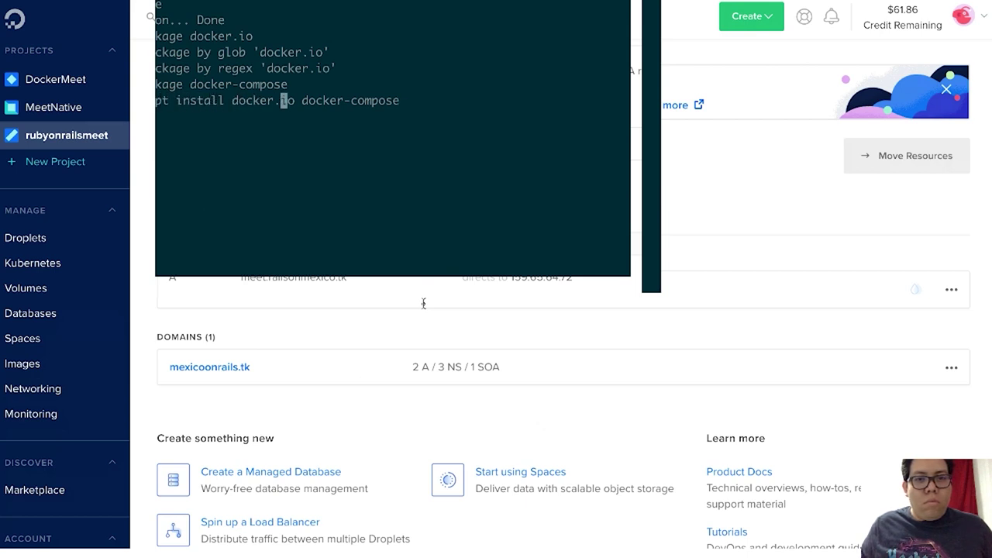
key("Right")
key("Right")
key("Right")
key("Left")
key("Left")
key("Left")
key("ctrl+c")
Step: Try to install only docker.io with apt, and run apt update to refresh the package lists
type("apt install docker.io")
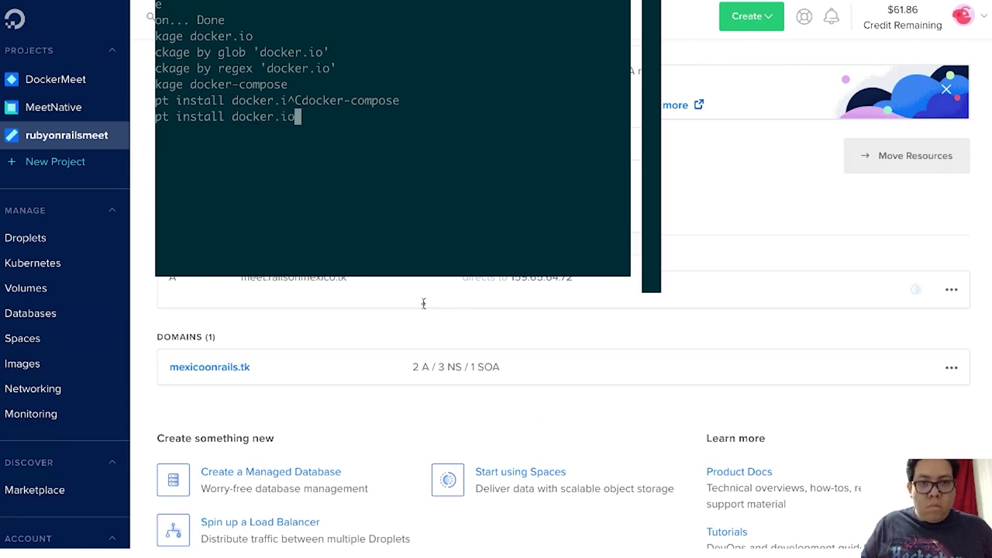
key("Return")
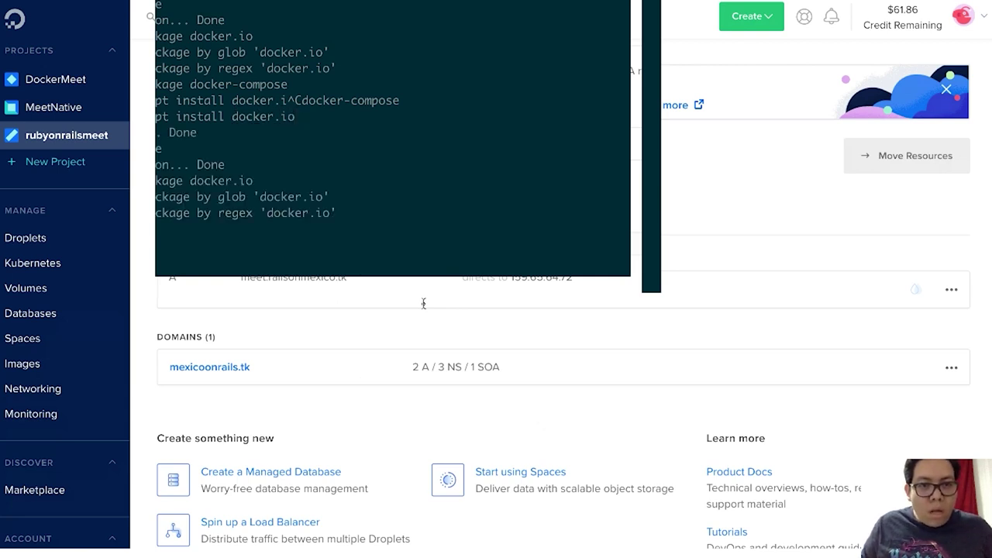
type("pt upda")
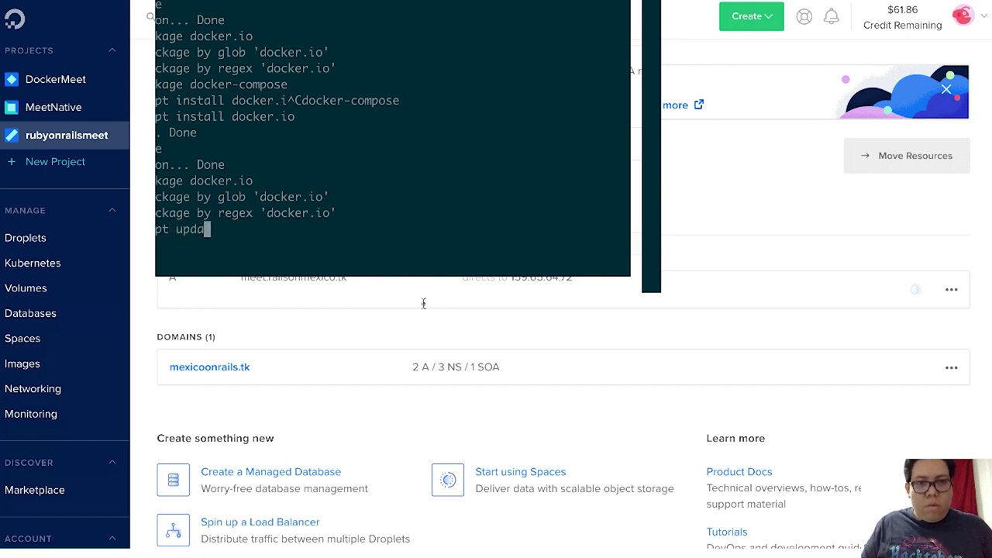
type("te")
key("Return")
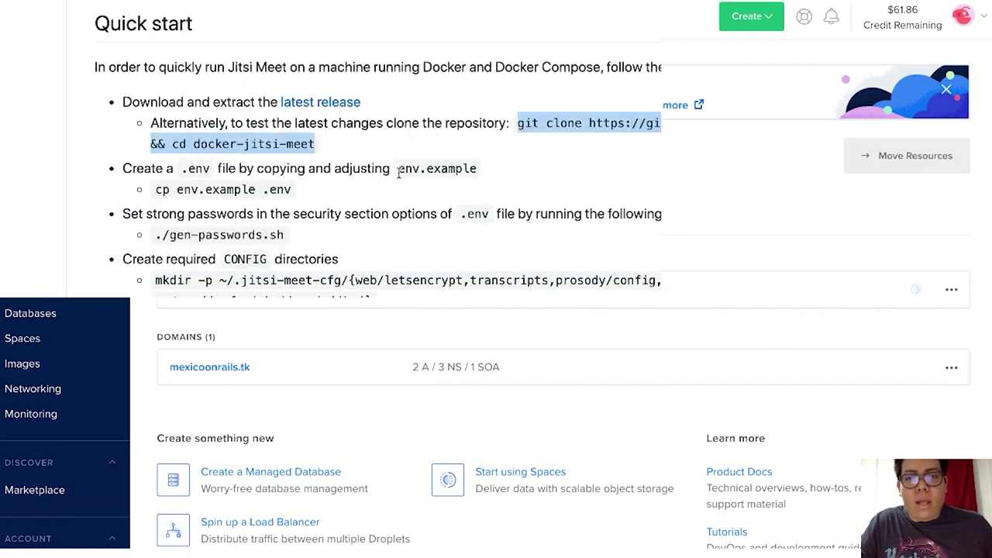
Step: Copy the cp env.example .env command from the Jitsi Meet quick start and run it in the terminal
left_click_drag(291, 189, 155, 189)
key("super+c")
key("super+Tab")
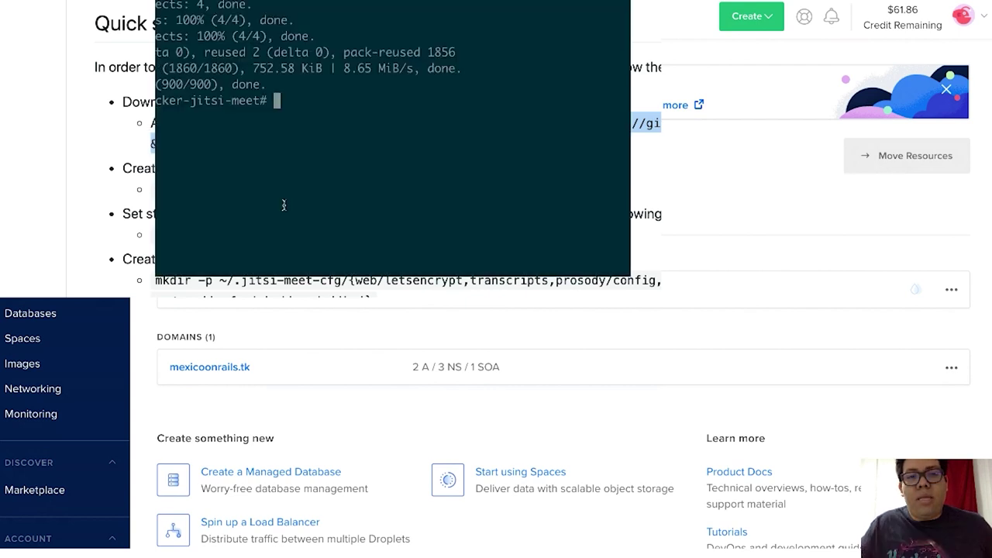
key("super+v")
key("Return")
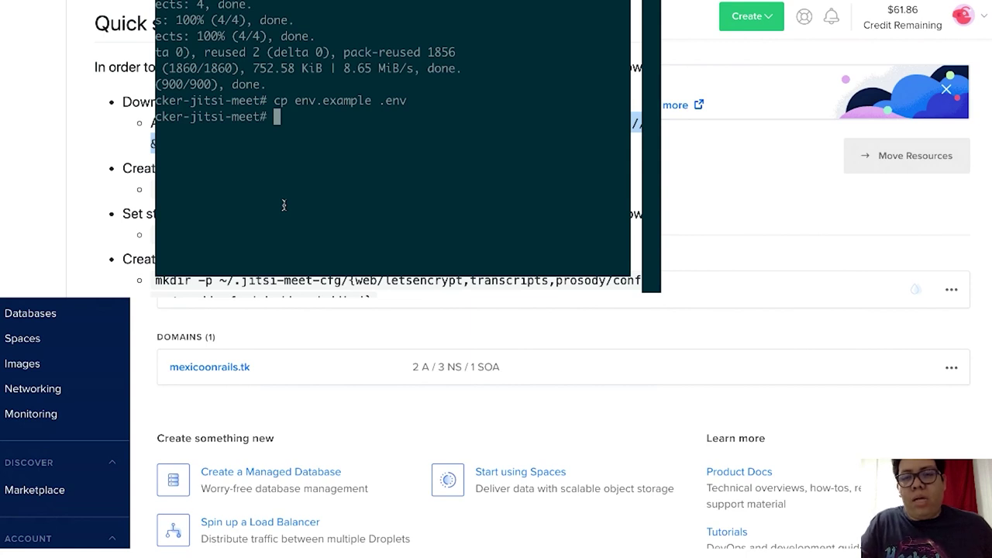
key("super+Tab")
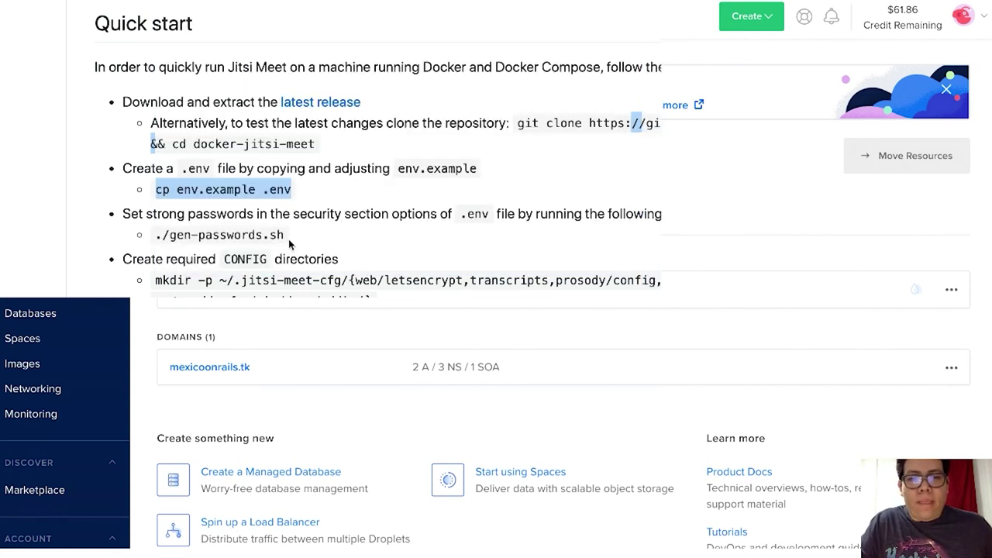
left_click_drag(285, 235, 155, 235)
key("super+c")
key("super+Tab")
key("super+v")
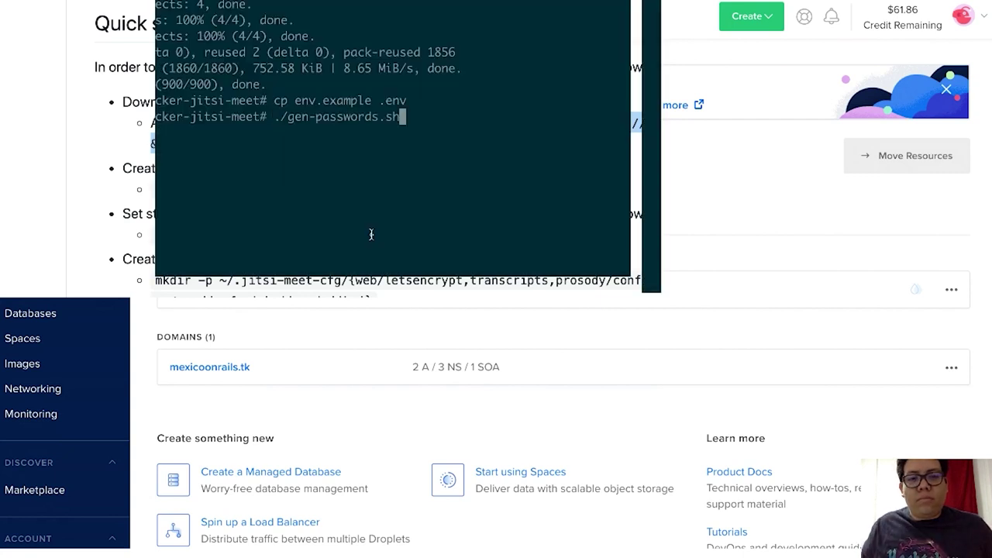
key("ctrl+c")
Step: Open .env in Vim and examine the password entries for Jicofo and the other client connections
type("vim .env")
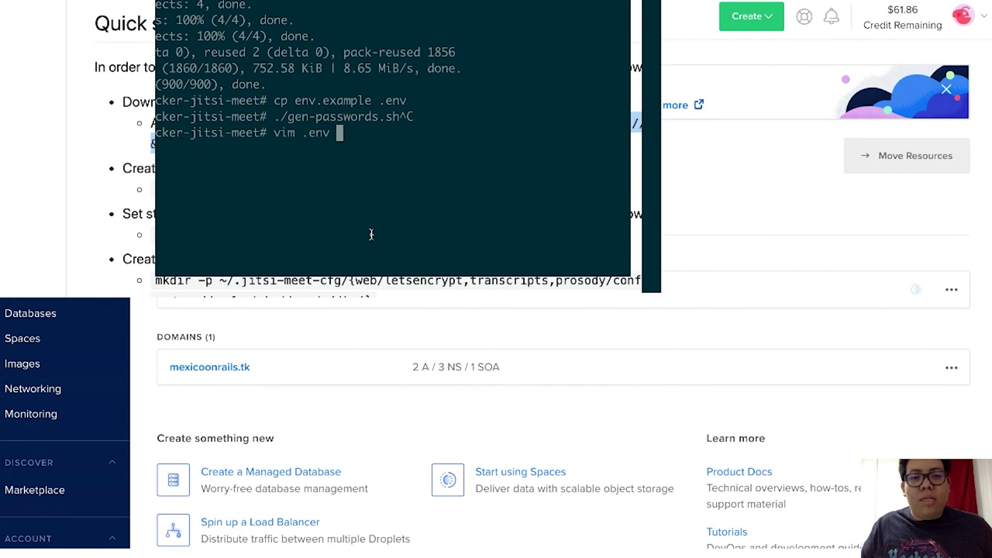
key("Return")
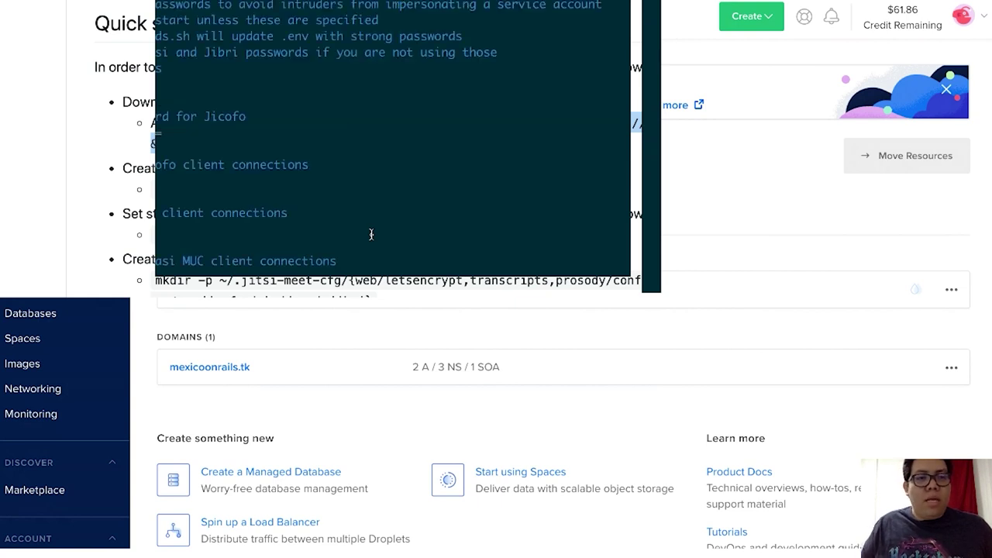
key("Down")
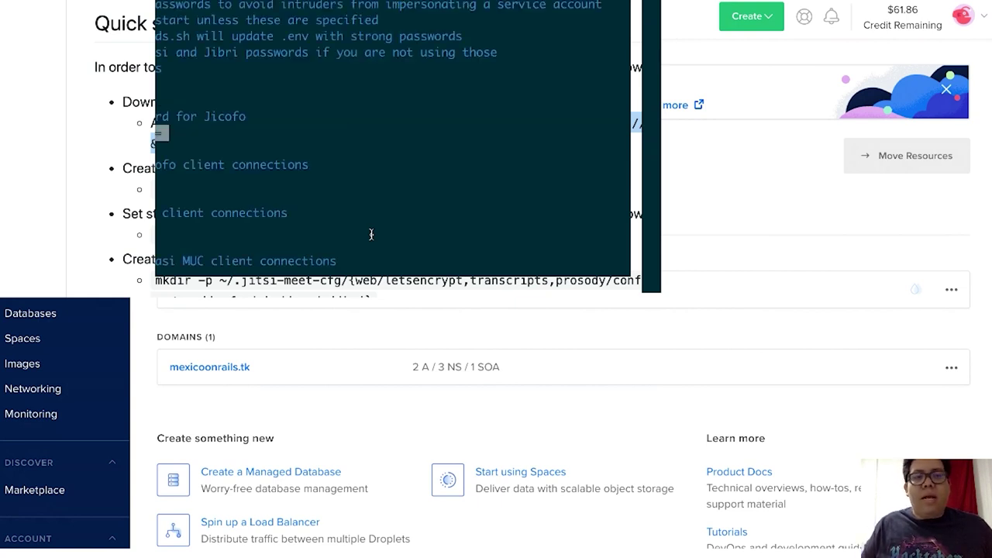
key("V")
key("Down")
key("Down")
key("Down")
key("Down")
key("Down")
key("Down")
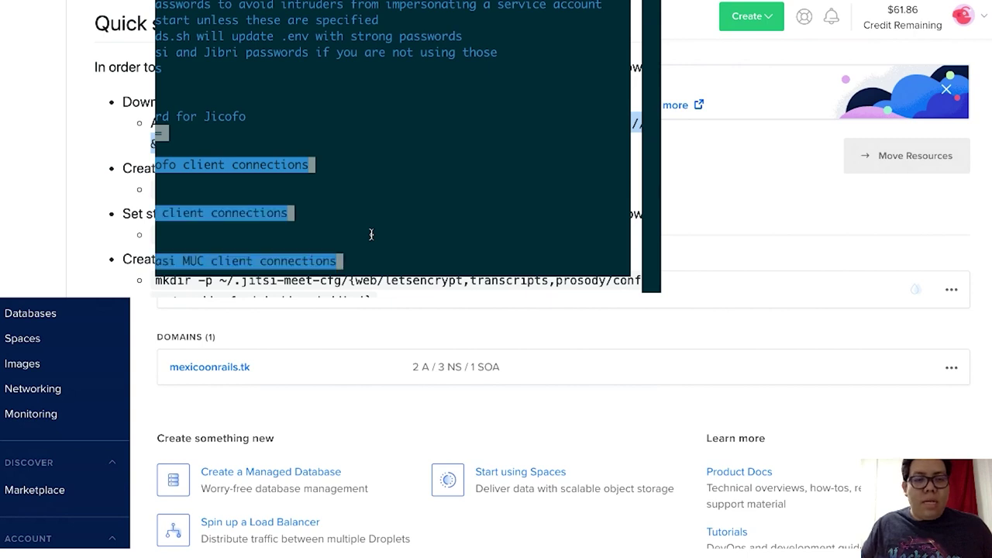
key("Escape")
key("Down")
key("Down")
key("Down")
key("Down")
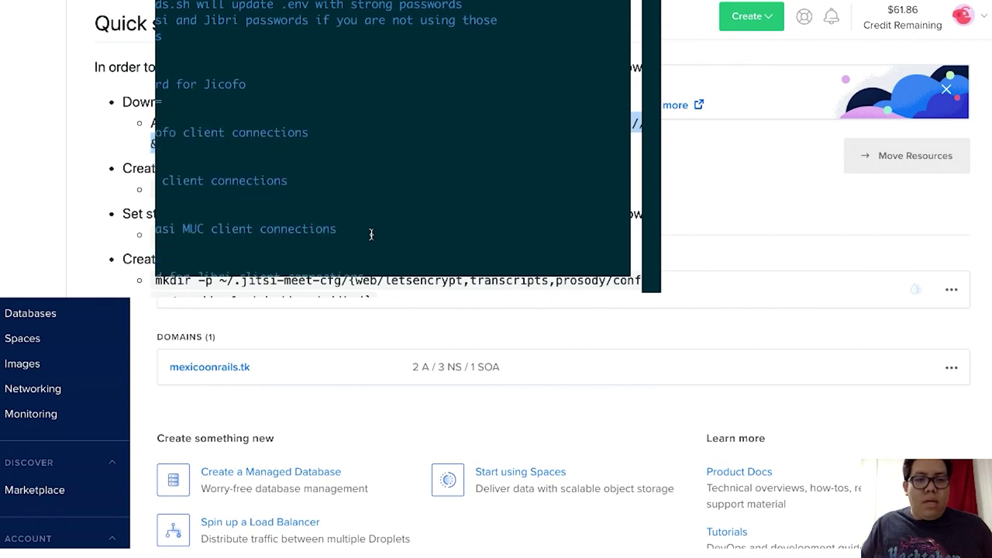
key("Down")
key("Down")
key("Down")
key("Down")
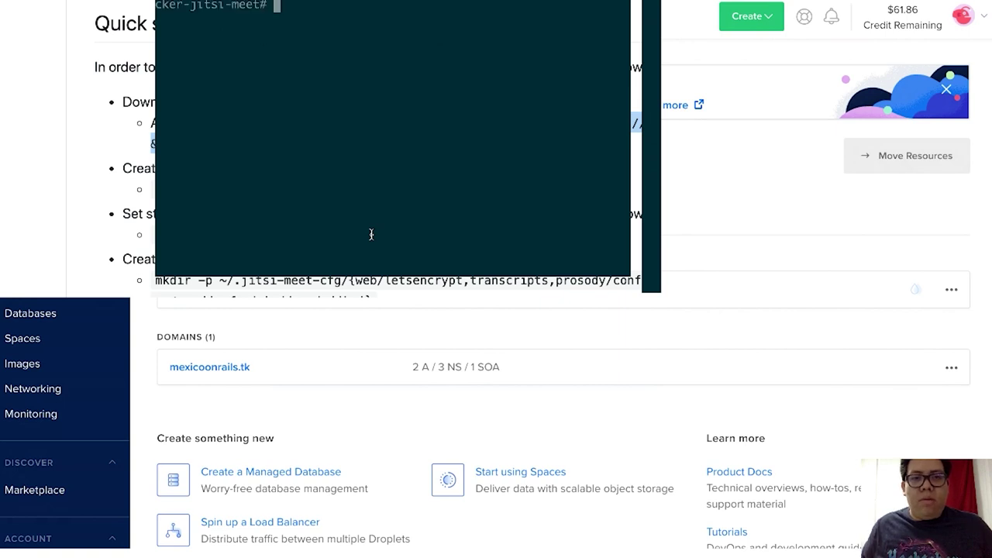
Step: Run ./gen-passwords.sh to generate strong passwords and reopen .env in Vim
type("./gen-passwords.sh")
key("Up")
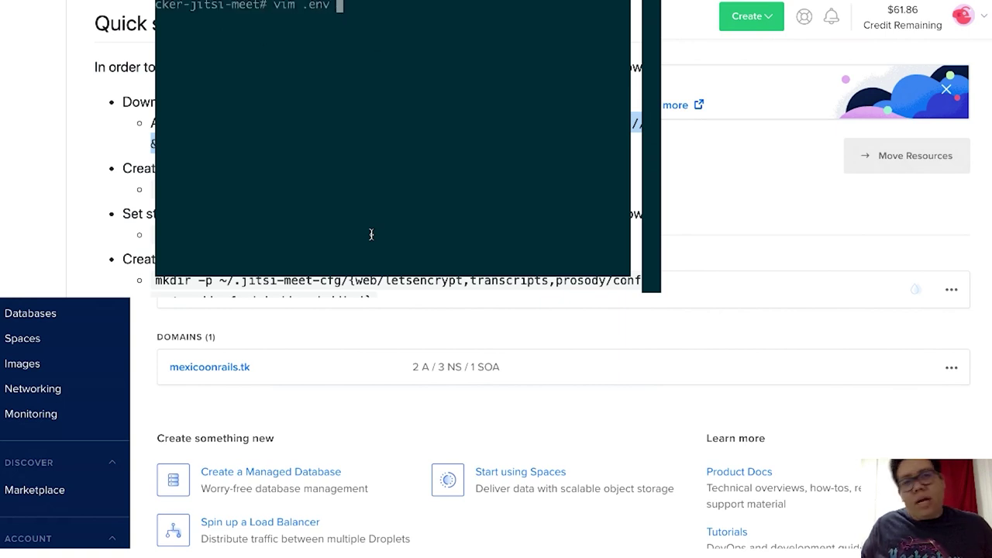
key("Return")
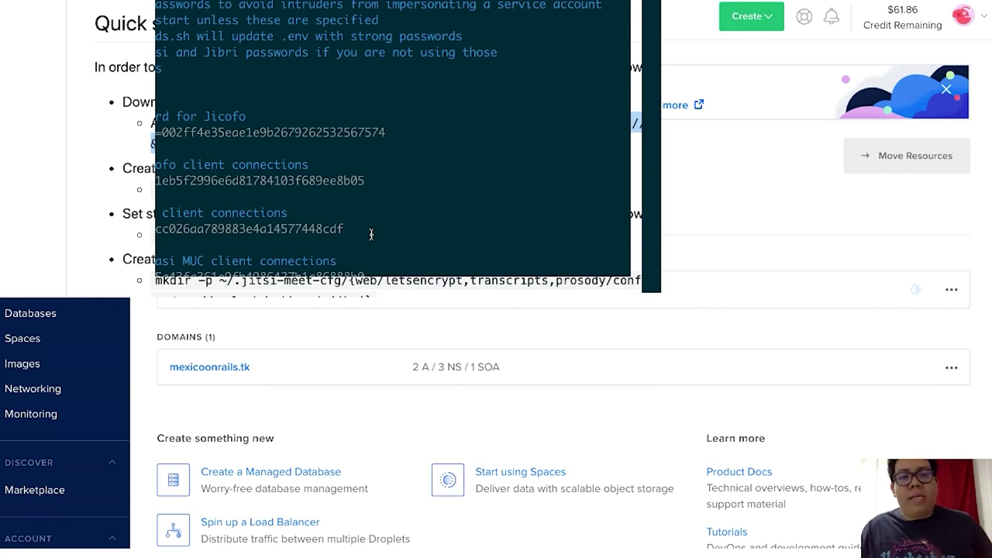
Step: Examine the generated service passwords and the configuration directory setting in .env, and quit Vim
key("Down")
key("Down")
key("Down")
key("Down")
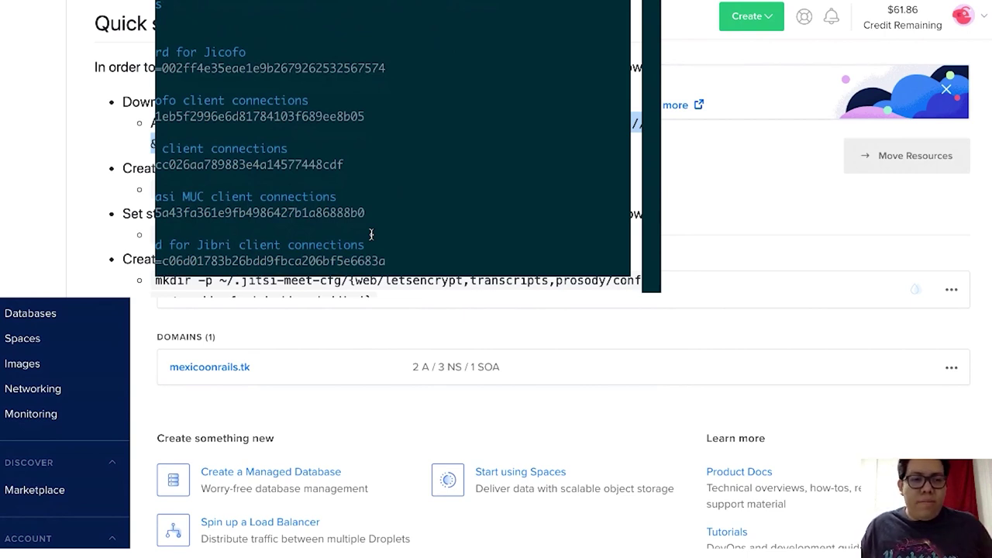
key("Down")
key("Down")
key("Down")
key("Down")
key("Down")
key("Down")
key("Down")
key("Down")
key("Down")
key("Down")
key("Down")
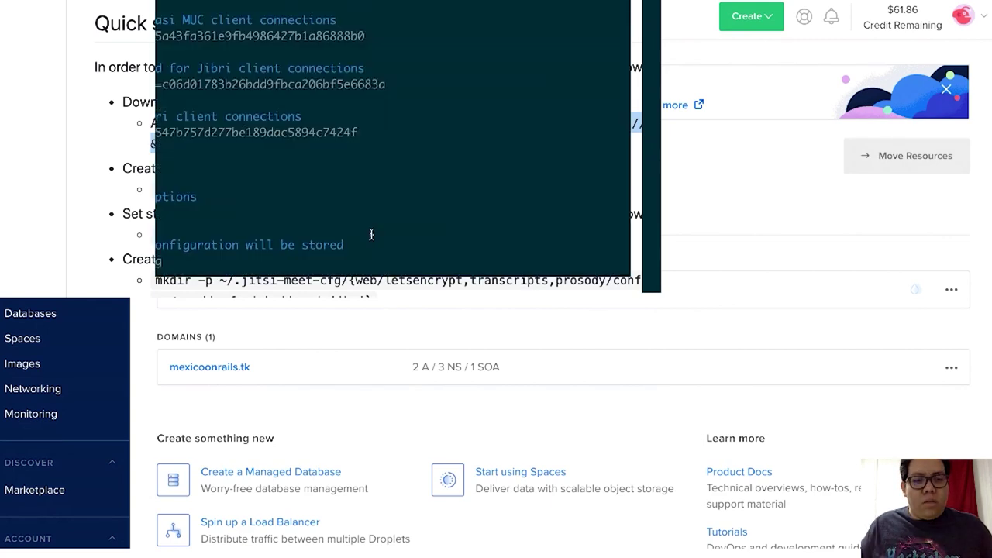
type(":q")
key("Return")
Step: Copy the quick start's mkdir -p ~/.jitsi-meet-cfg/ command and run it in the terminal to create the CONFIG directories
key("super+Tab")
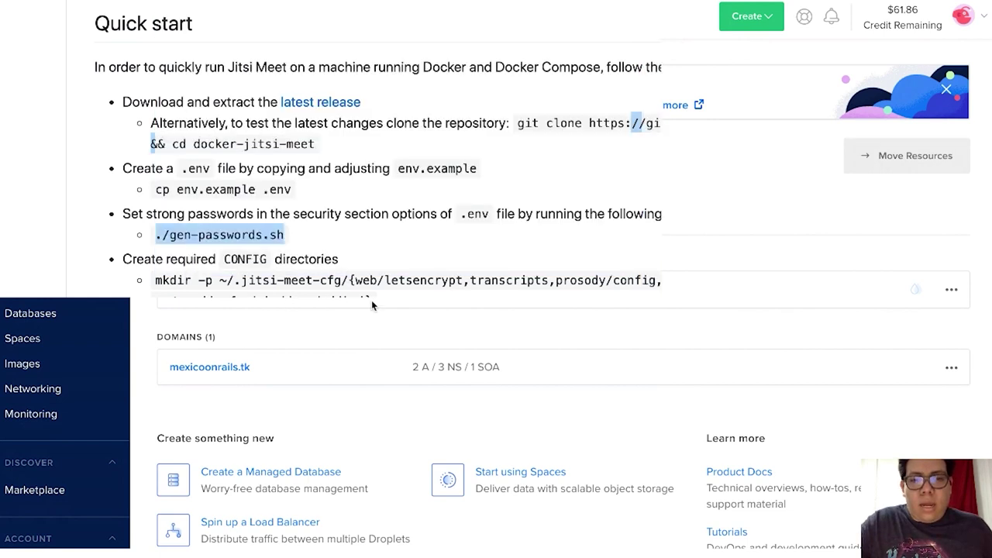
left_click(371, 300)
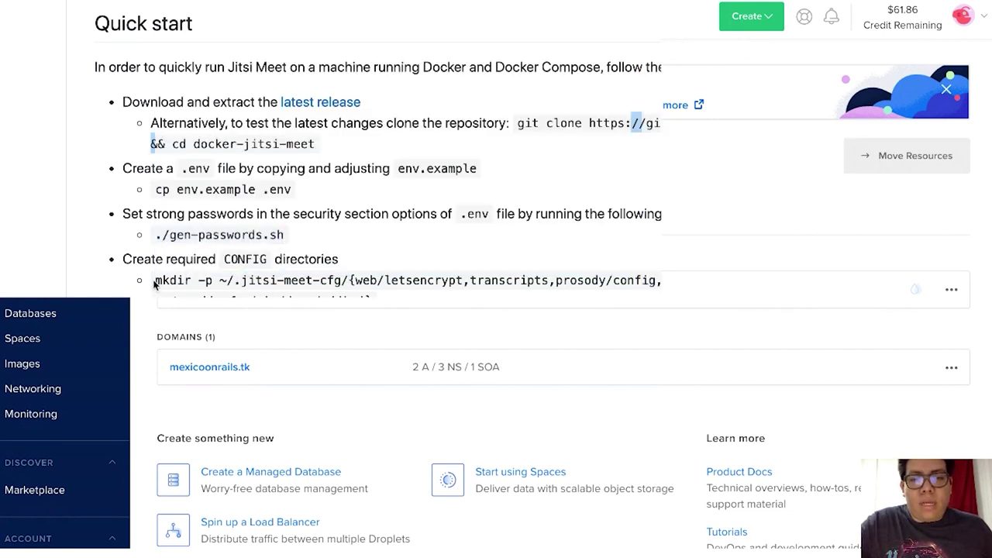
left_click_drag(152, 285, 370, 297)
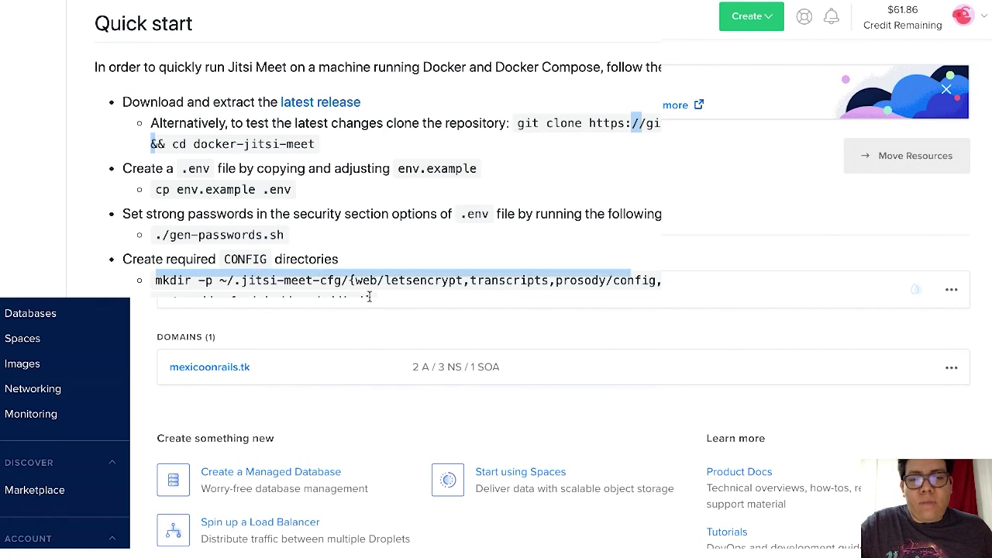
key("super+Tab")
key("ctrl+shift+v")
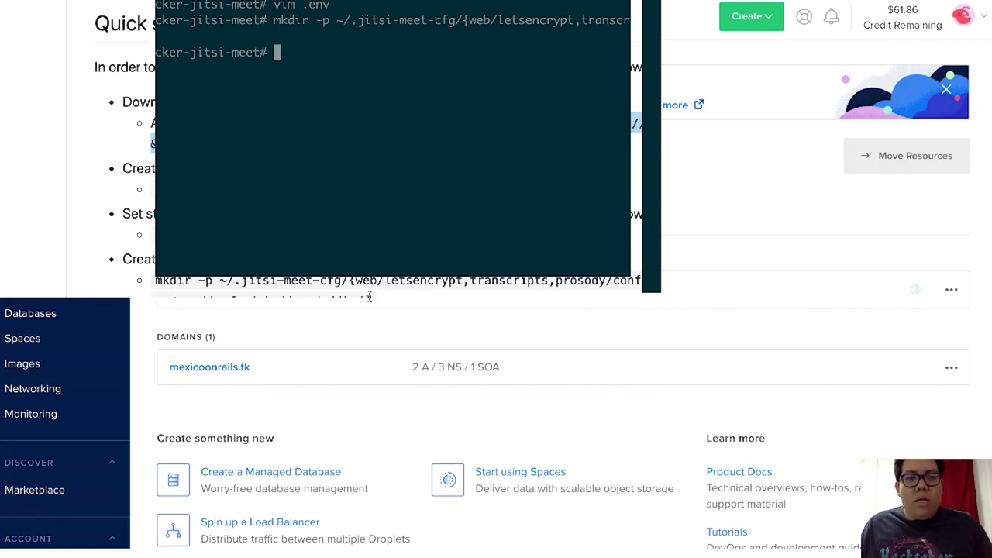
Step: Move up to the parent directory and list the contents of .jitsi-meet-cfg/
type("..")
key("Return")
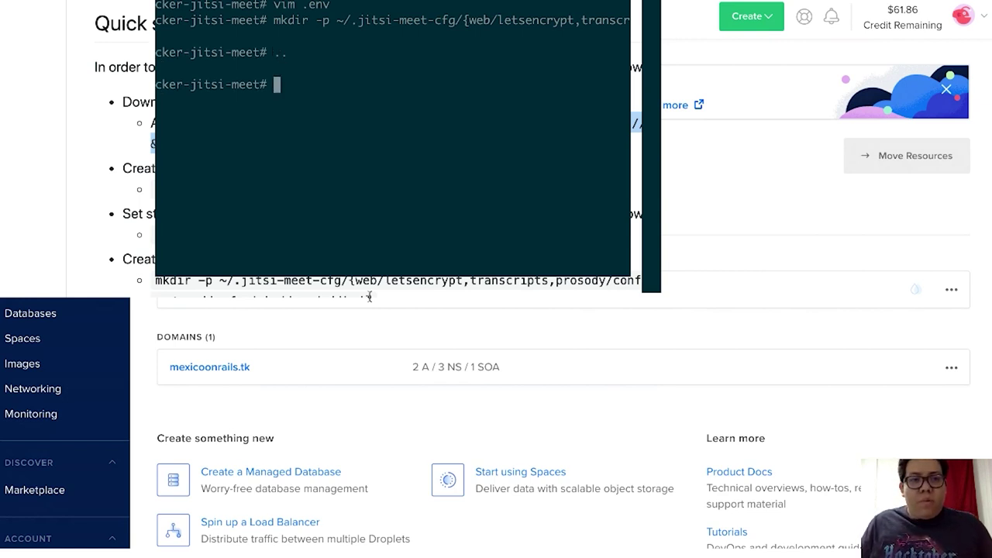
type("cd ..")
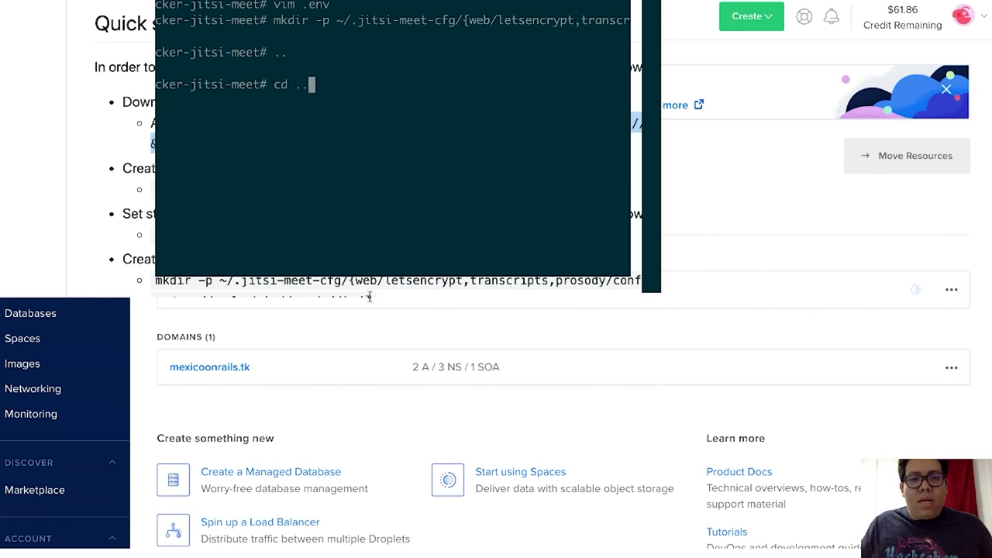
key("Return")
type("ls .ji")
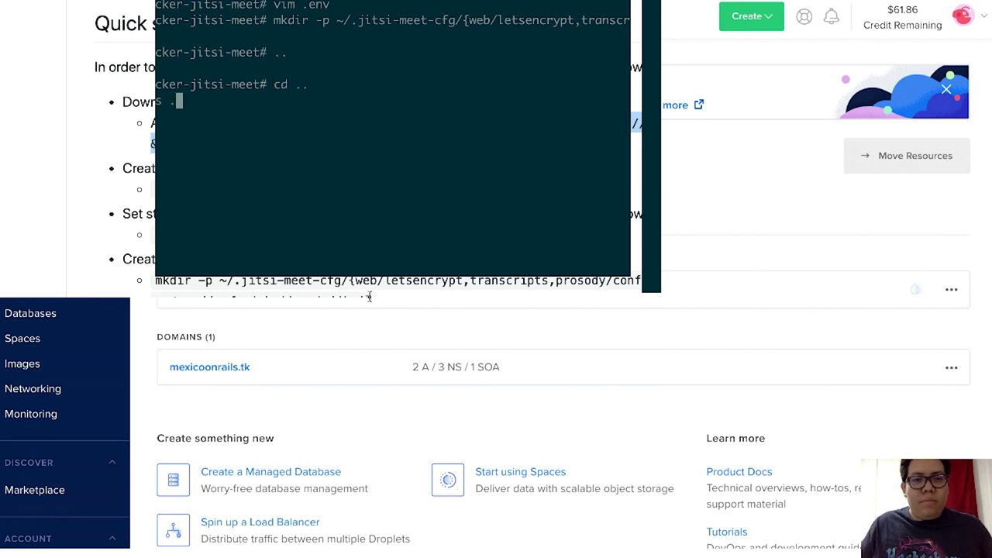
key("Tab")
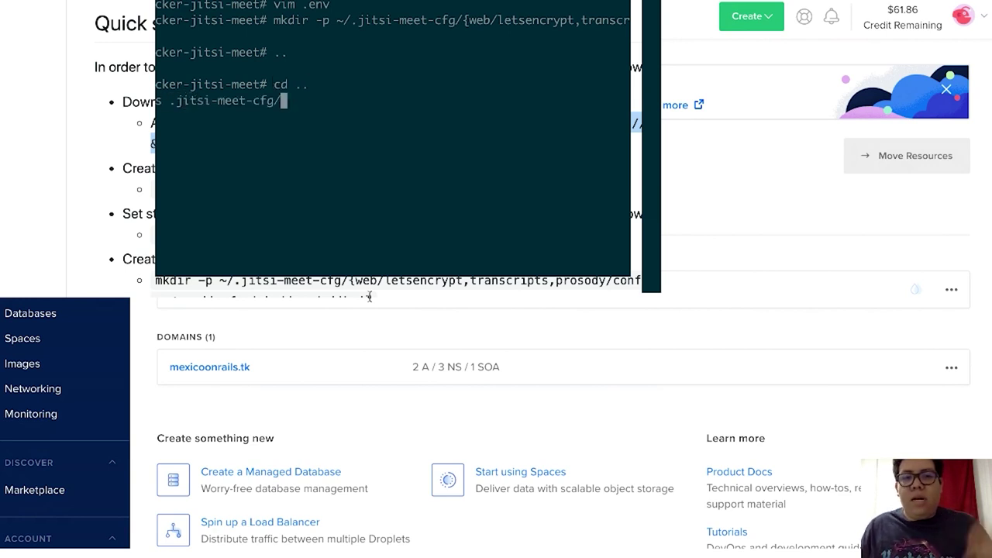
key("Return")
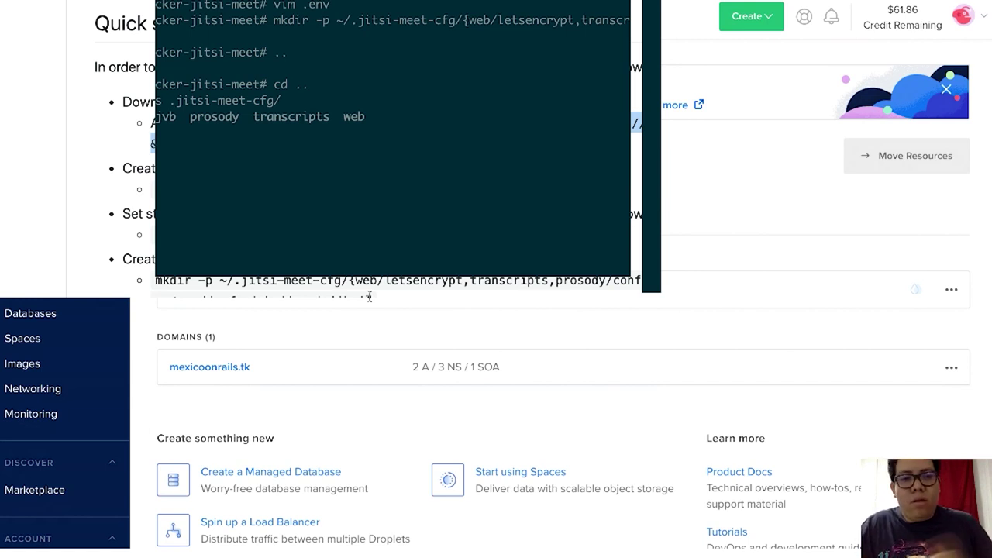
Step: Return to the docker-jitsi-meet directory and clear the terminal
type("cd ")
type("d d")
key("Tab")
key("Return")
key("ctrl+l")
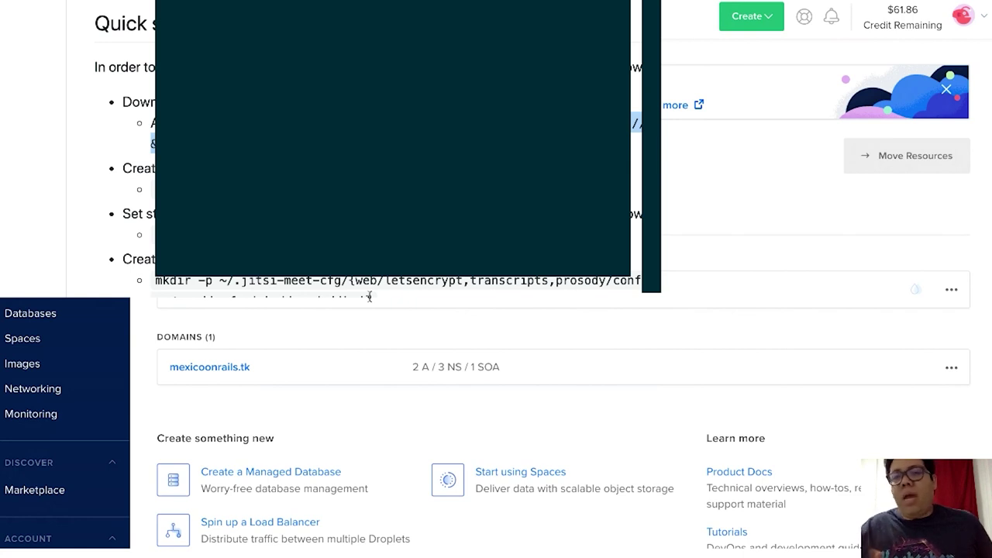
Step: Locate the docker-compose up -d command in the quick start instructions and select it
left_click(370, 296)
key("alt+Tab")
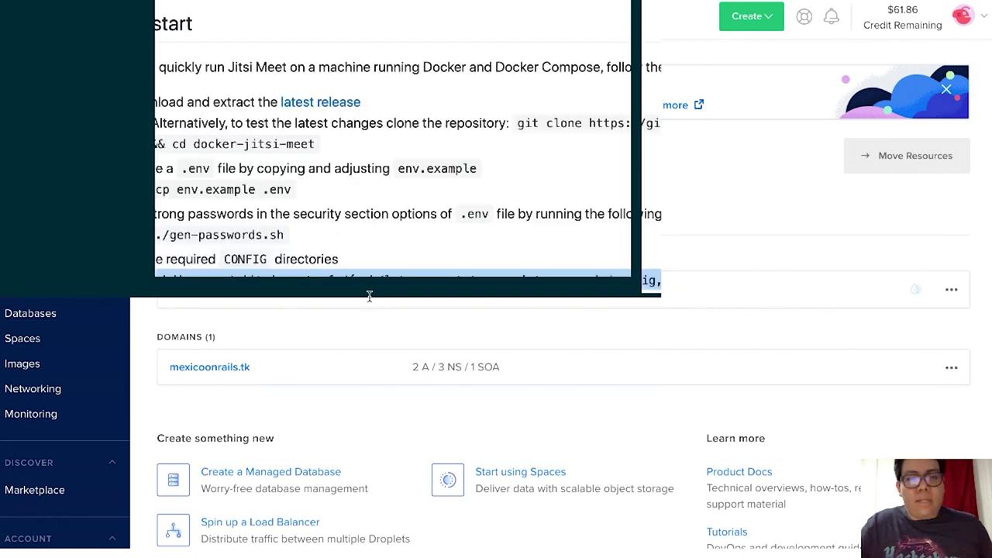
scroll(318, 238, "down", 3)
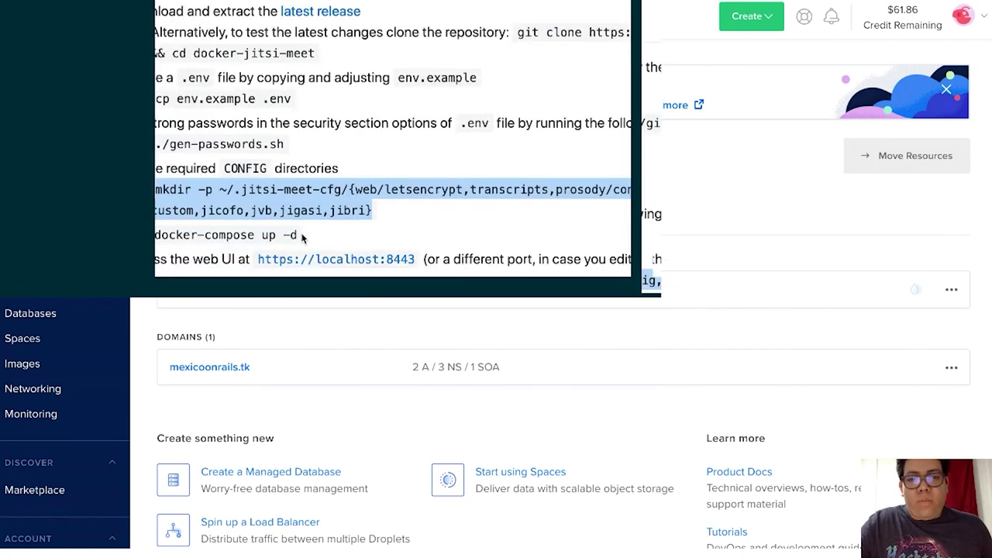
double_click(268, 234)
left_click(287, 234)
left_click_drag(297, 234, 153, 233)
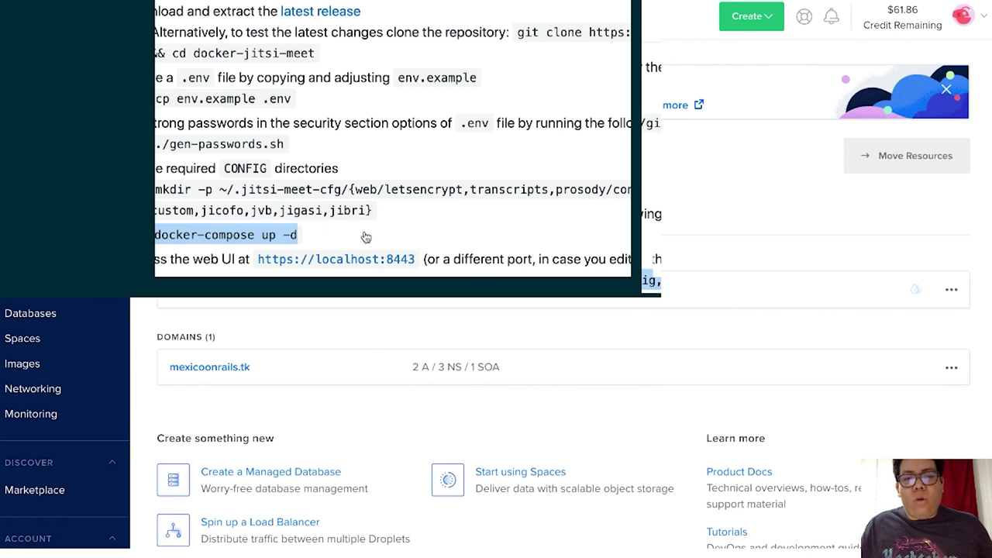
Step: Return to the terminal and review the service passwords and basic configuration options in .env
key("alt+Tab")
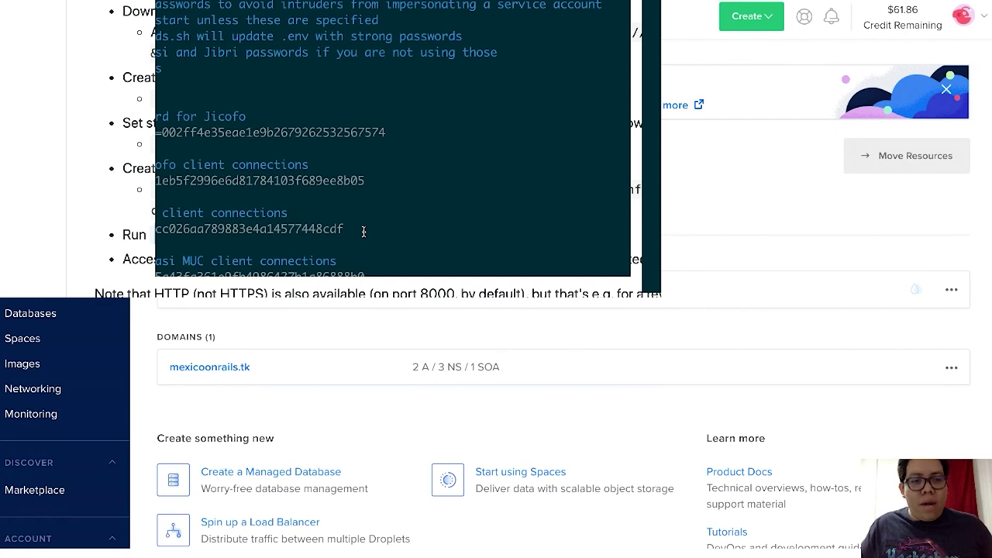
scroll(363, 231, "down", 5)
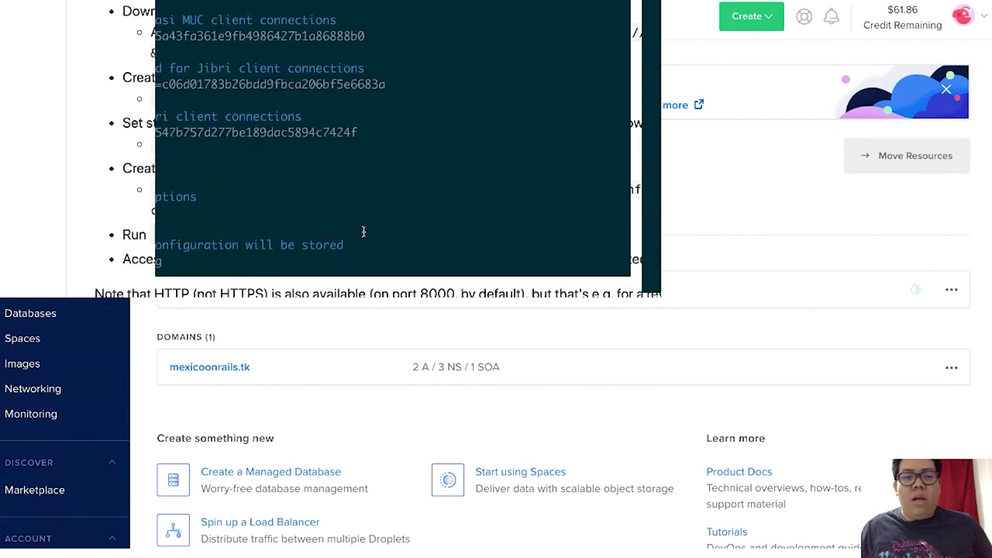
scroll(363, 231, "down", 3)
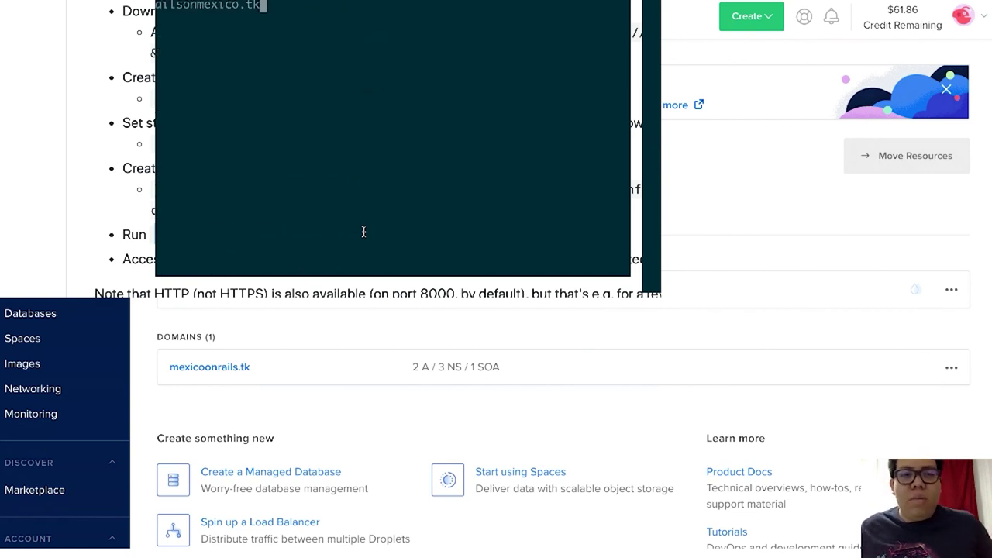
Step: Ping meet.railsonmexico.tk, ping railsonmexico.tk without the subdomain, and stop the ping
key("Return")
key("Up")
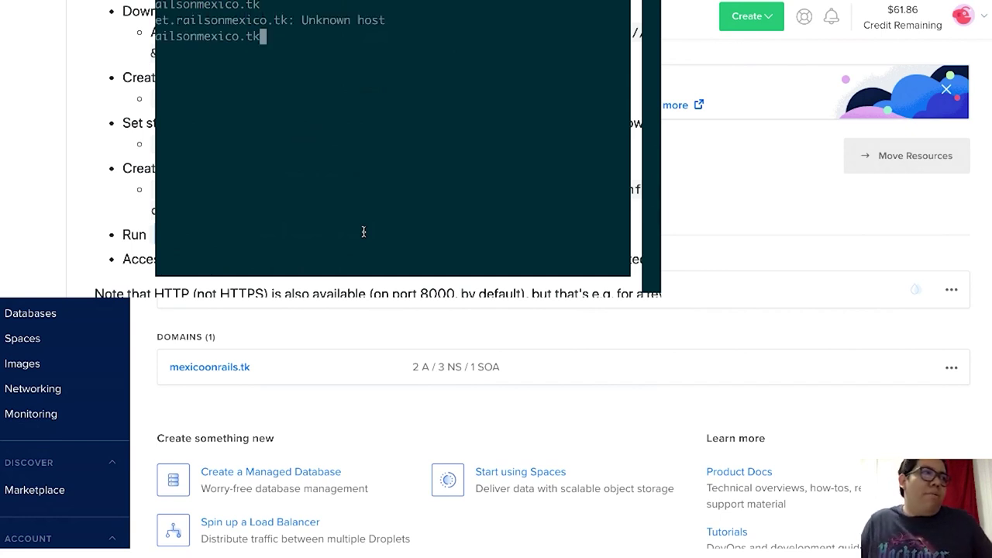
key("Left")
key("Left")
key("Left")
key("Left")
key("Left")
key("Left")
key("Left")
key("Left")
key("Left")
key("Left")
key("Left")
key("Left")
key("Left")
key("Left")
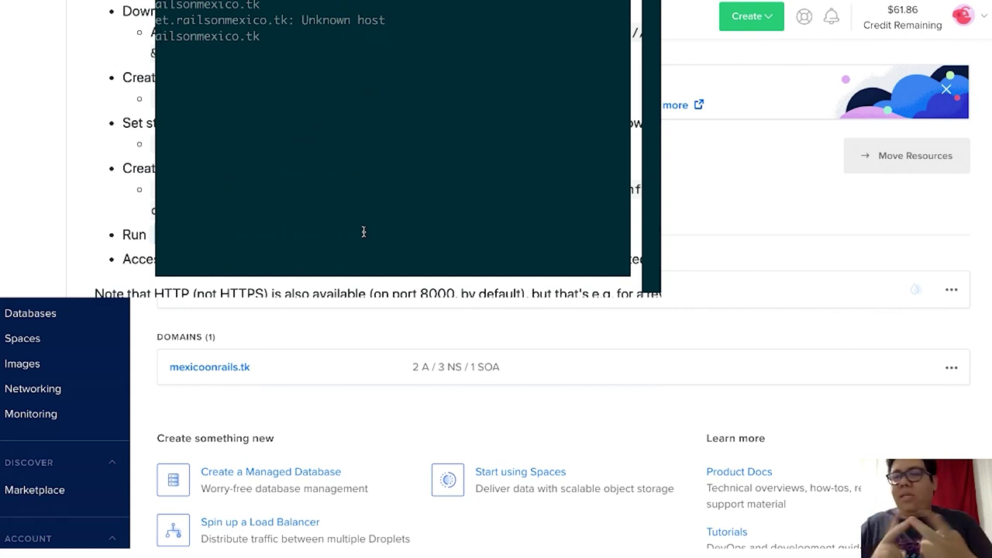
key("Delete")
key("Delete")
key("Delete")
key("Delete")
key("Delete")
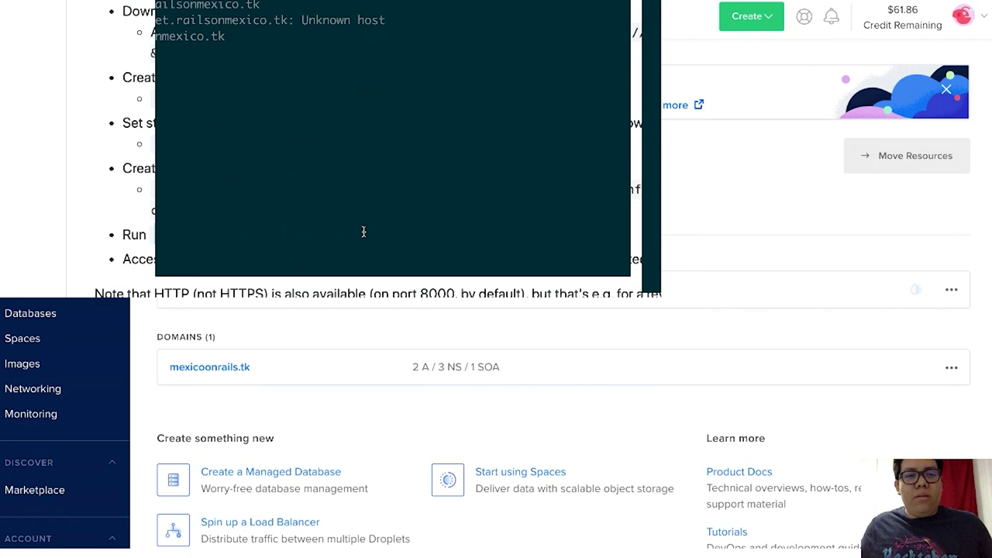
key("Return")
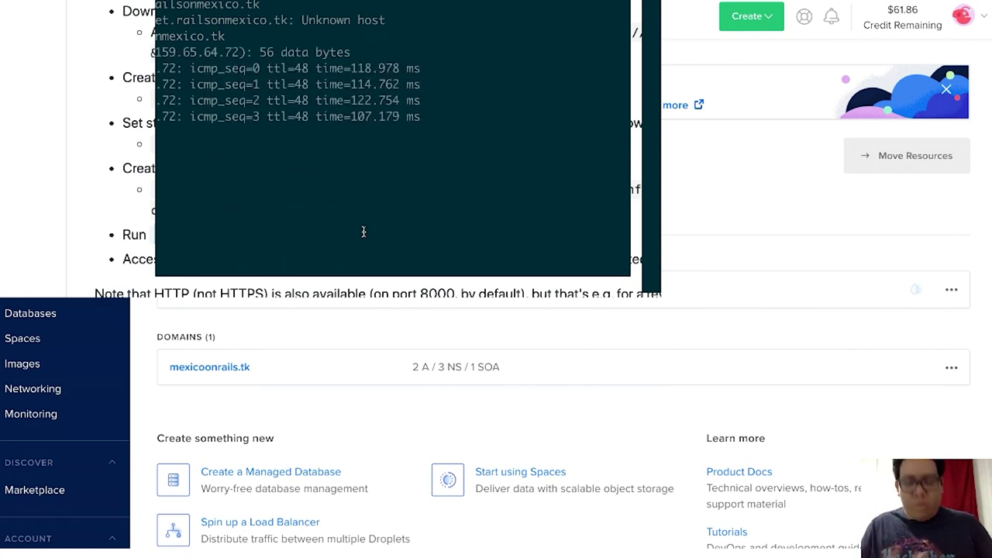
key("ctrl+c")
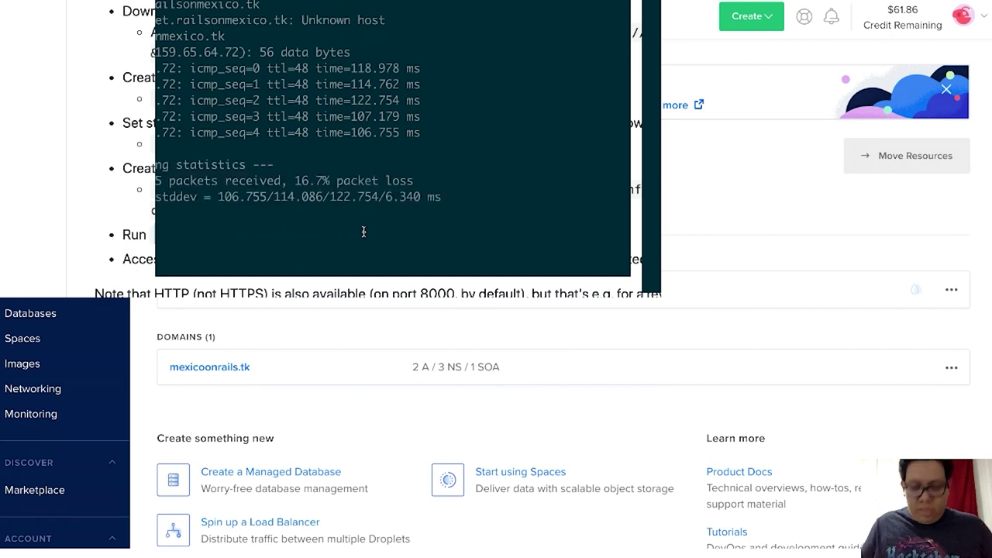
Step: Reopen .env in Vim and set the web service's public URL to the railsonmexico.tk domain
key("Return")
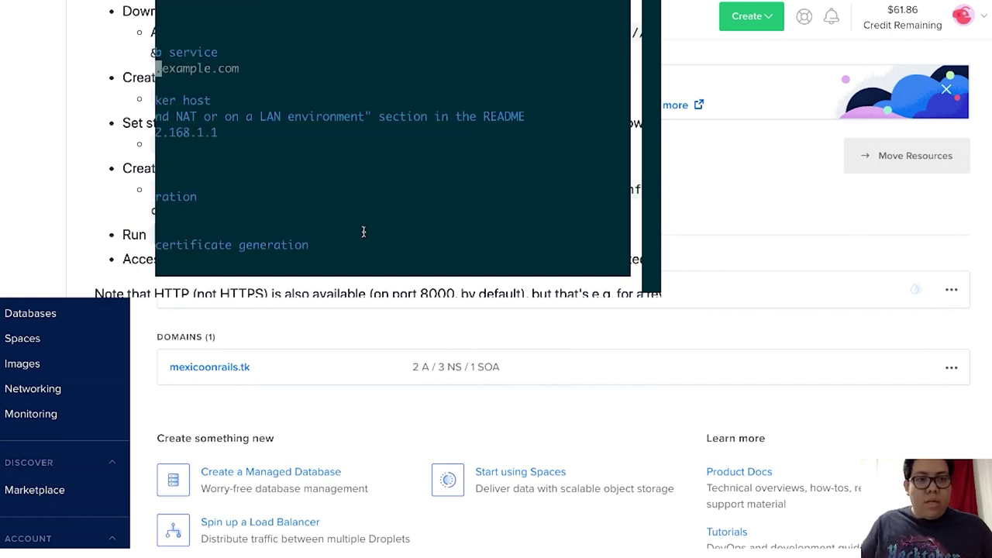
key("shift+d")
type("so")
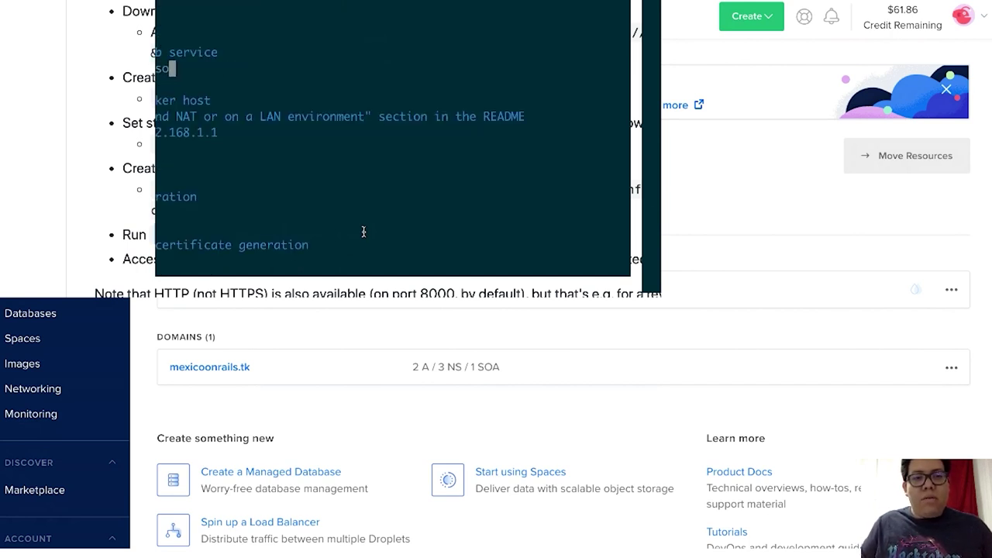
type("nmexico.tk")
key("Escape")
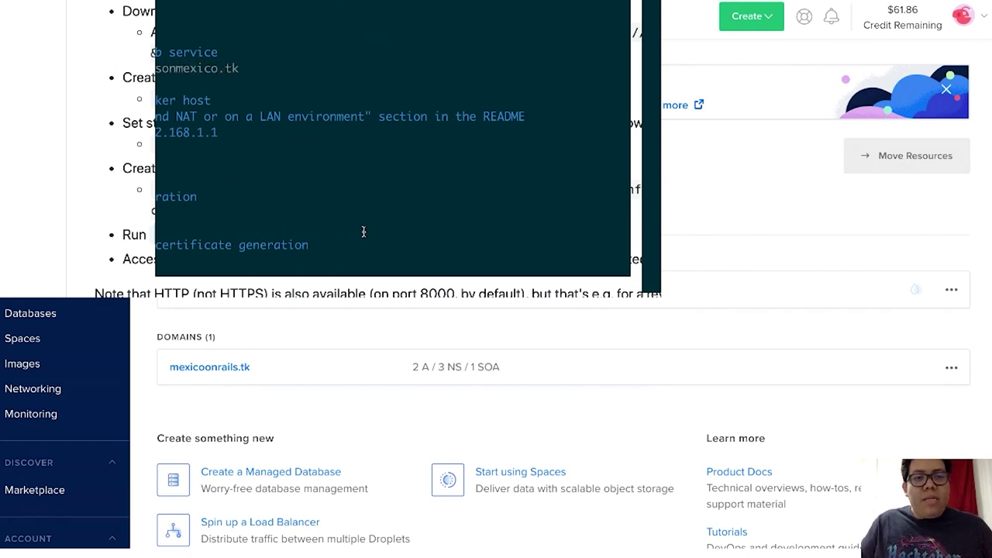
Step: Try adding the meet. prefix to railsonmexico.tk in the public URL and remove it again
key("h")
key("h")
key("h")
key("h")
key("h")
key("h")
key("h")
key("h")
key("h")
key("h")
key("h")
key("h")
key("h")
key("h")
key("h")
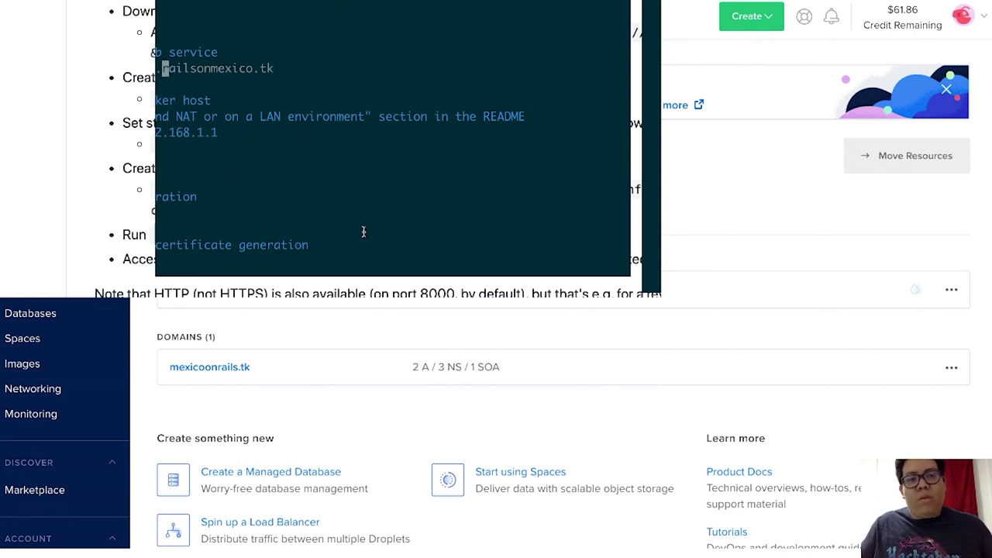
key("h")
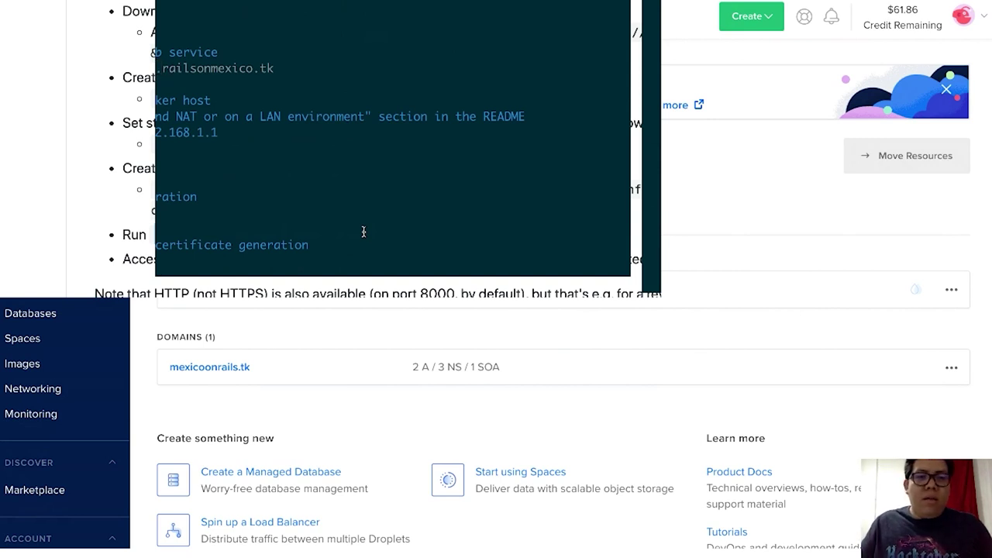
key("x")
key("x")
key("x")
key("x")
key("x")
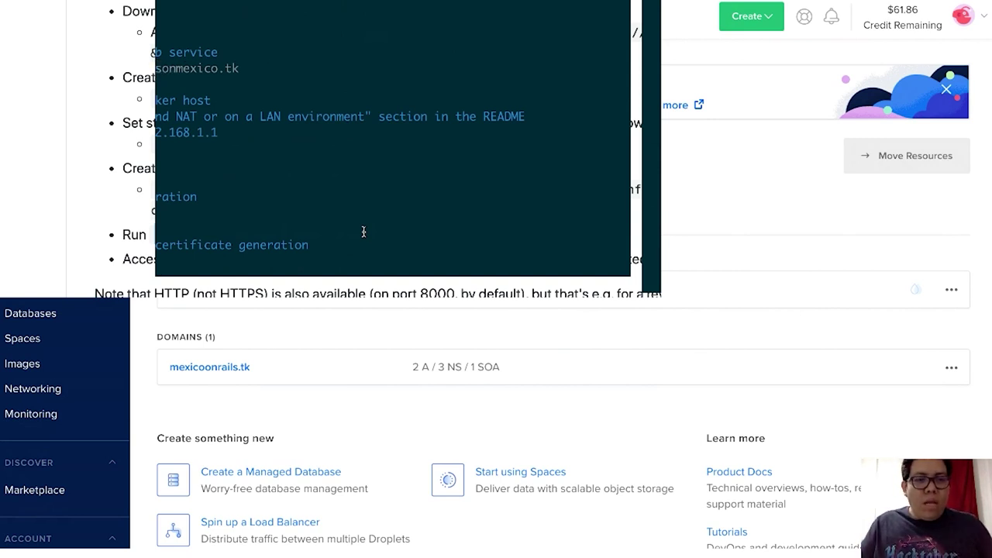
key("V")
key("Escape")
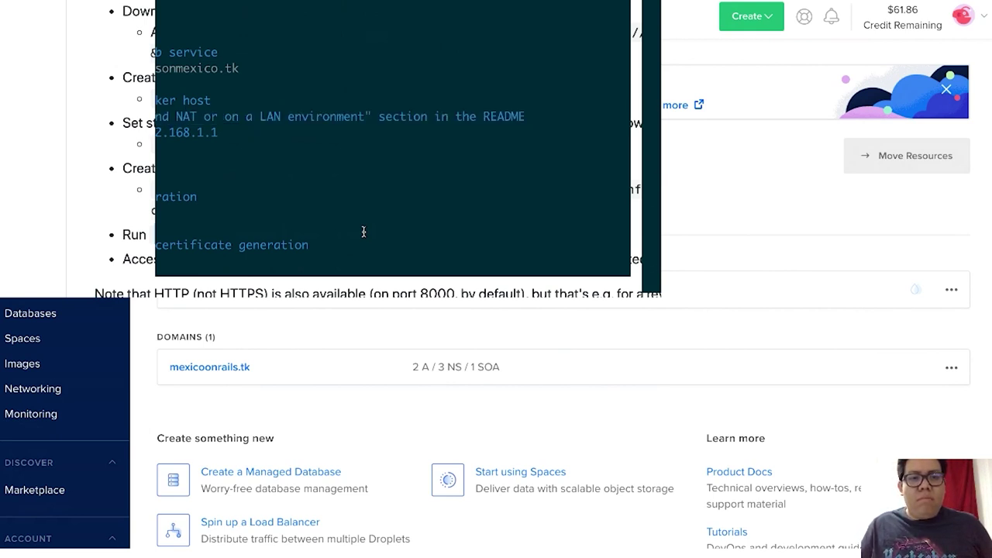
Step: Uncomment the Let's Encrypt domain setting in .env and set its domain to railsonmexico.tk
key("j")
key("j")
key("j")
key("j")
key("j")
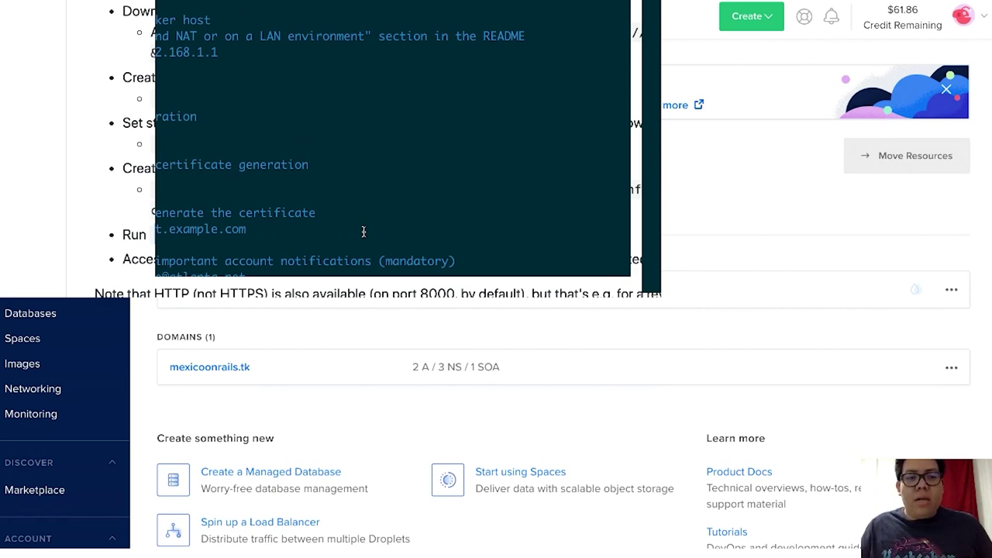
key("BackSpace")
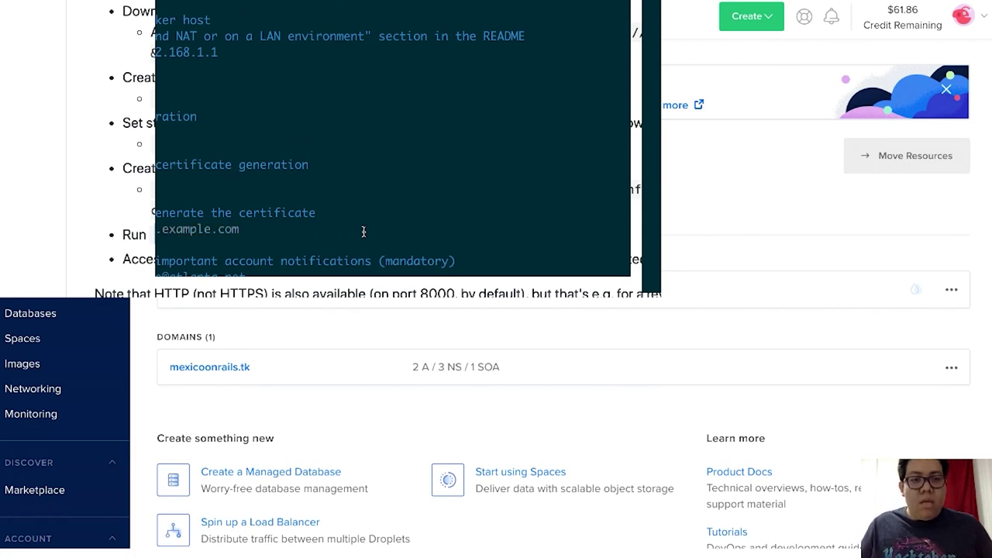
key("BackSpace")
key("BackSpace")
key("BackSpace")
key("BackSpace")
key("BackSpace")
key("BackSpace")
key("BackSpace")
key("BackSpace")
key("BackSpace")
key("BackSpace")
key("BackSpace")
key("BackSpace")
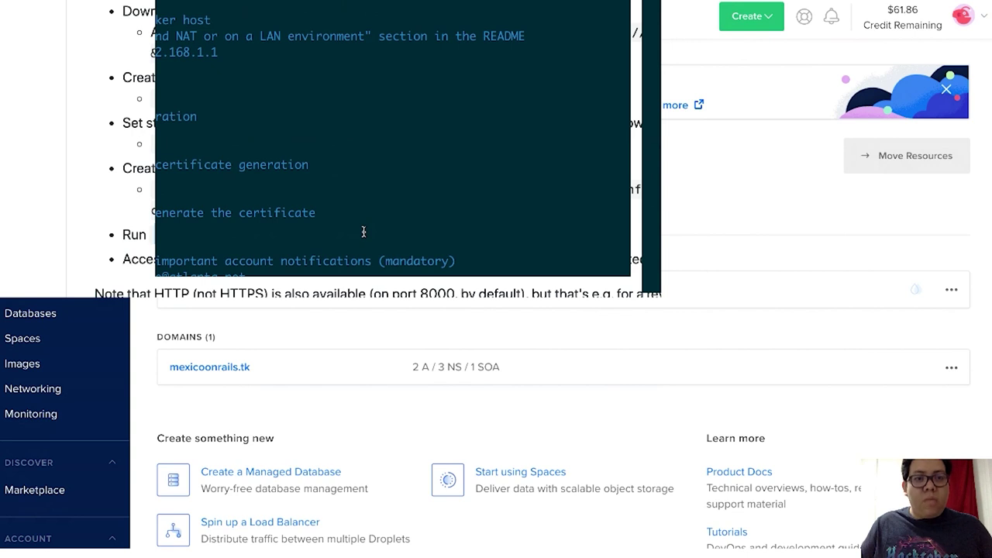
type("sonmexico")
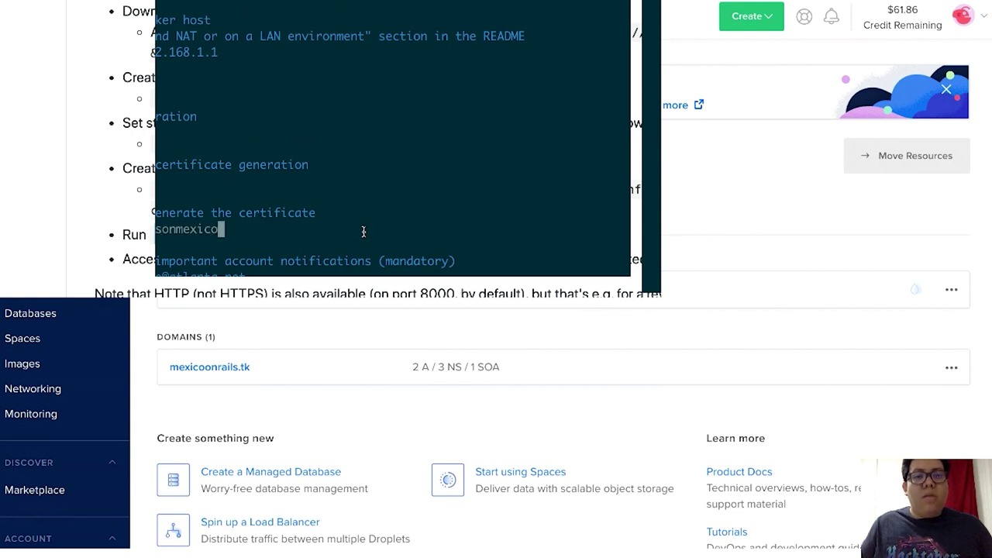
type(".tk")
Step: Try adding the meet. prefix to the Let's Encrypt certificate domain and remove it again
key("Left")
key("Left")
key("Left")
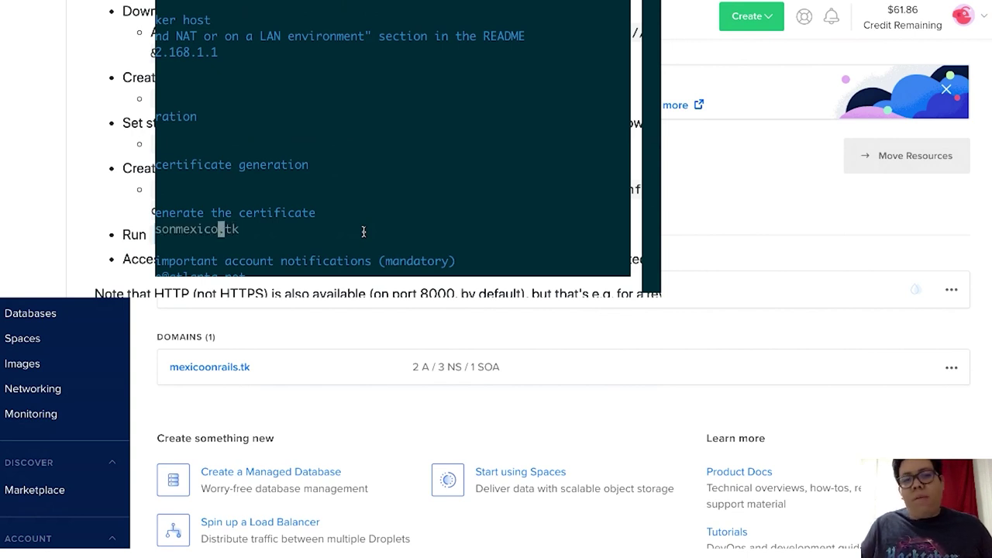
type("meet.")
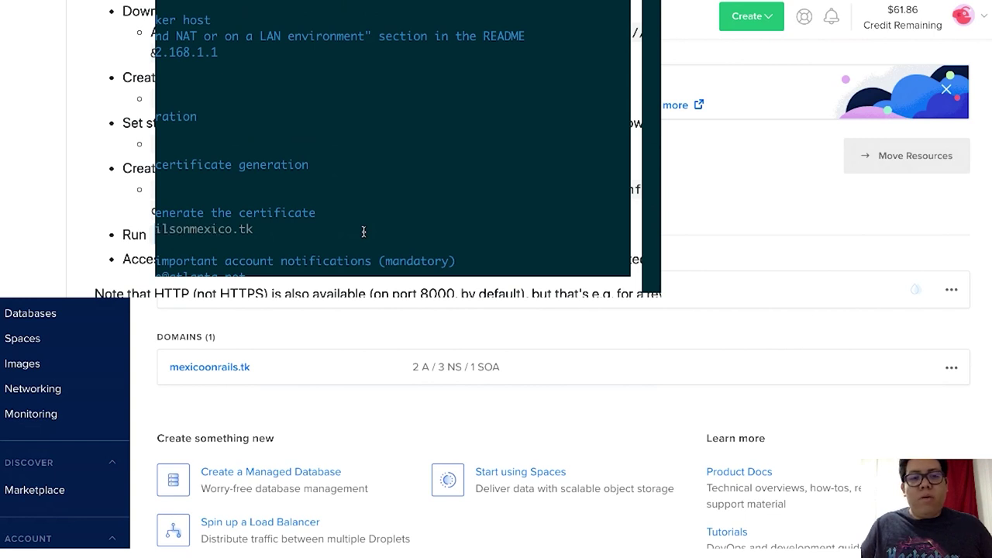
key("Left")
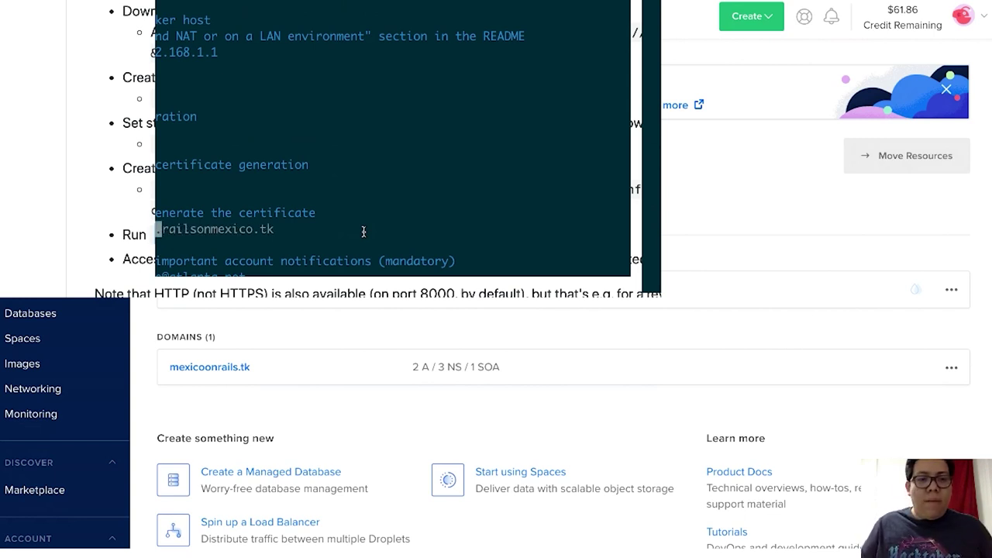
key("Delete")
key("Delete")
key("Delete")
key("Delete")
key("Delete")
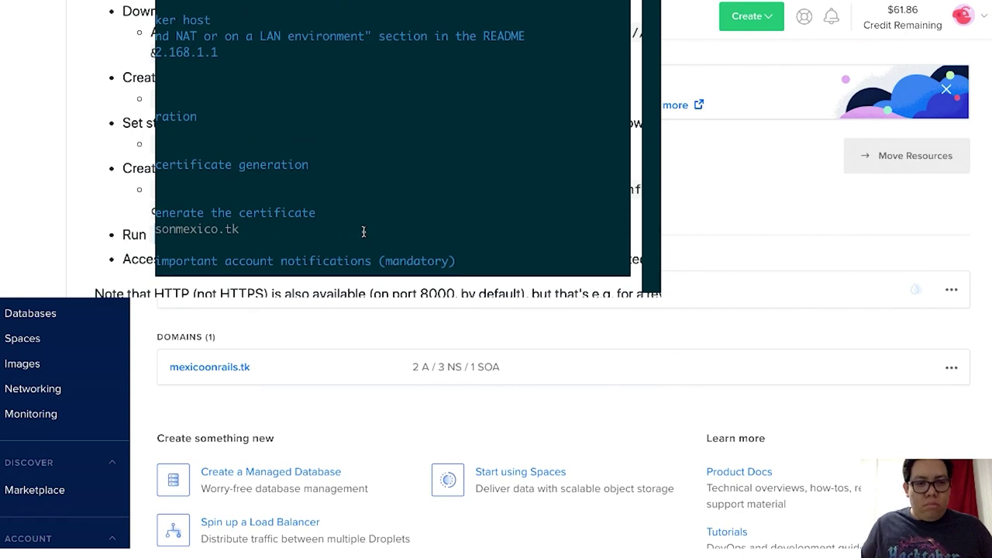
Step: Enter the Let's Encrypt account notification e-mail at the railsonmexico.tk domain in .env, and return to a cleared terminal
type("railsonmexico")
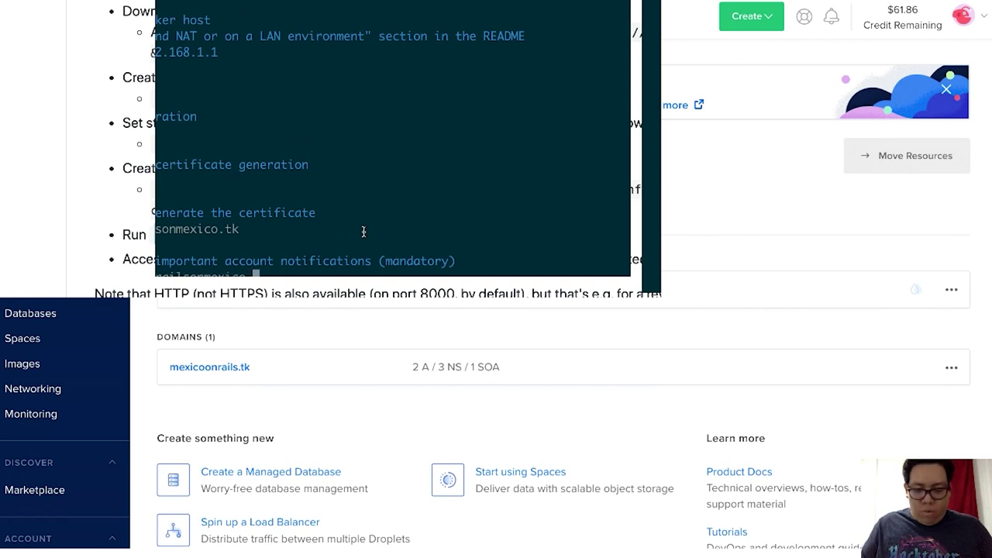
type(".tk")
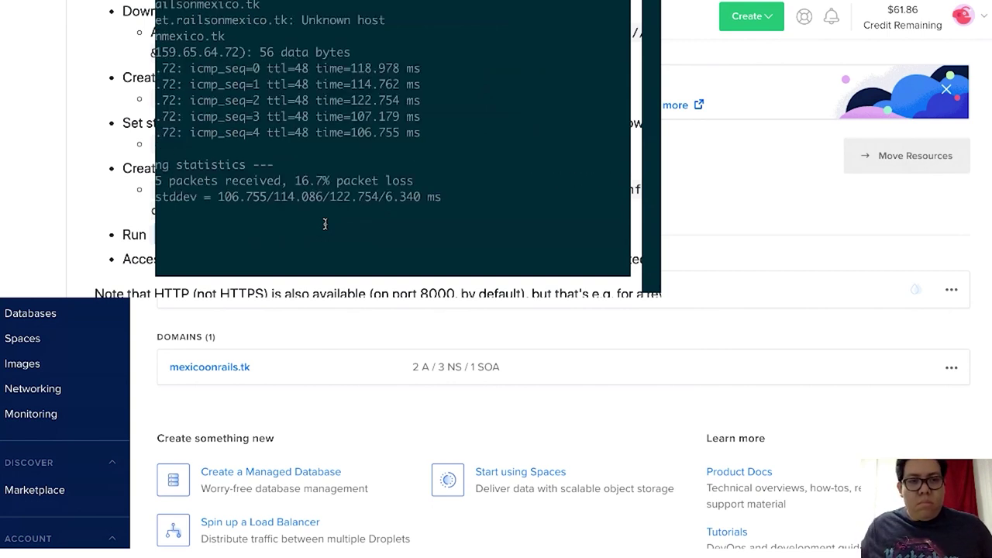
key("Up")
key("ctrl+l")
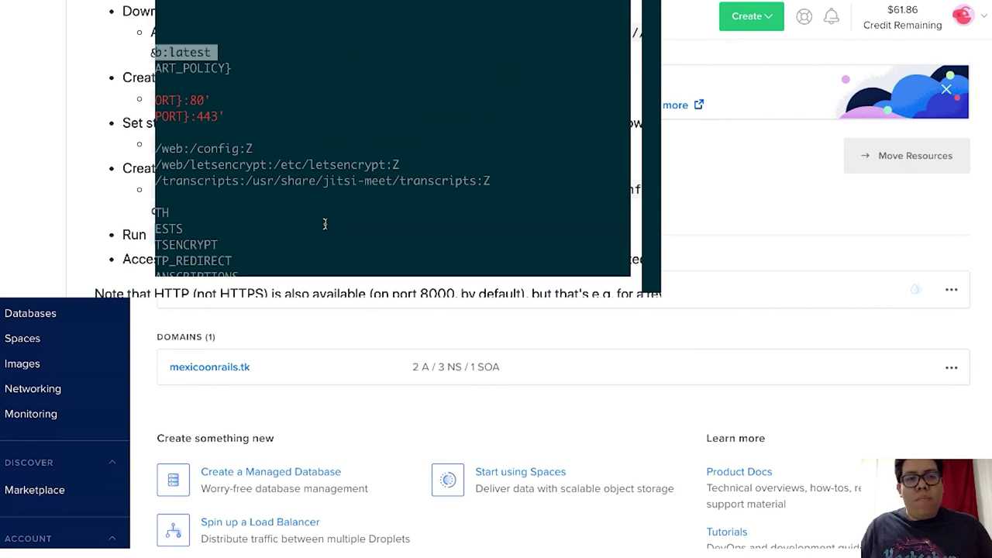
Step: Examine the web, prosody and jicofo service definitions in the Docker Compose file, including their images, ports, volumes and environment variables
scroll(325, 224, "down", 5)
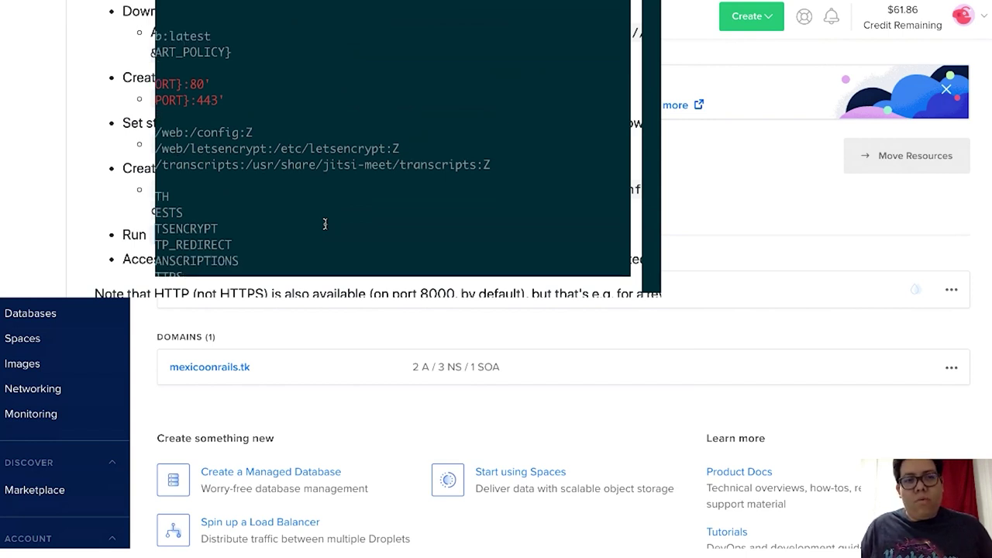
scroll(325, 224, "down", 5)
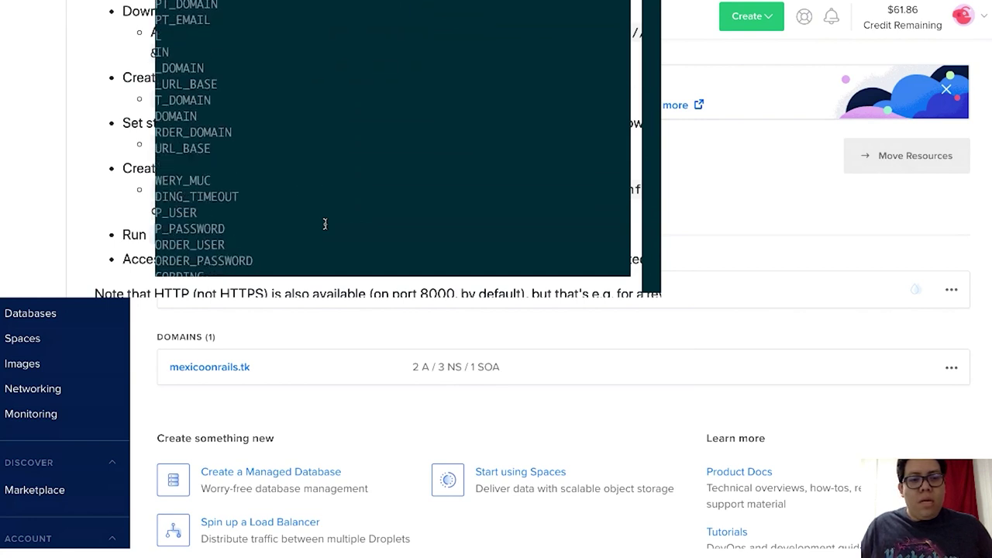
scroll(325, 224, "down", 3)
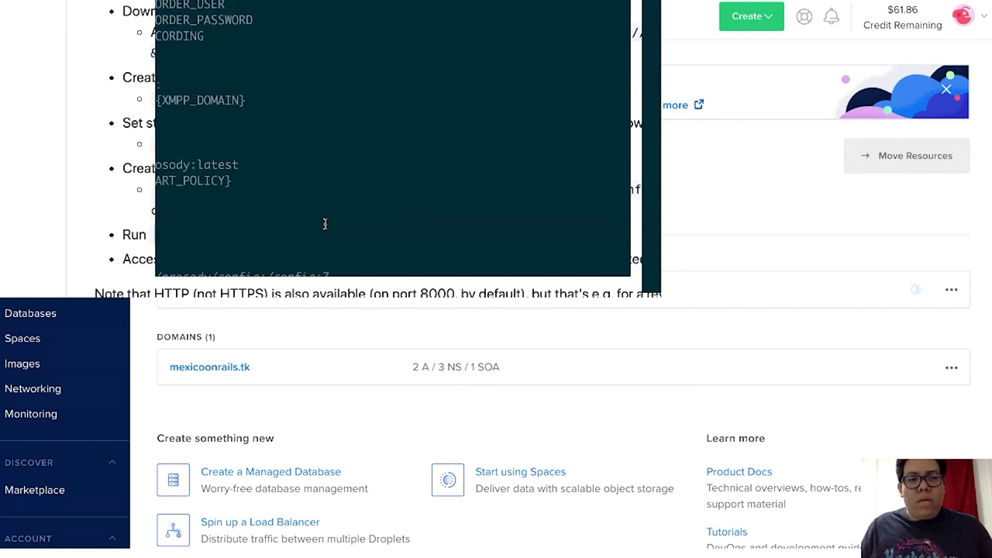
scroll(324, 224, "down", 3)
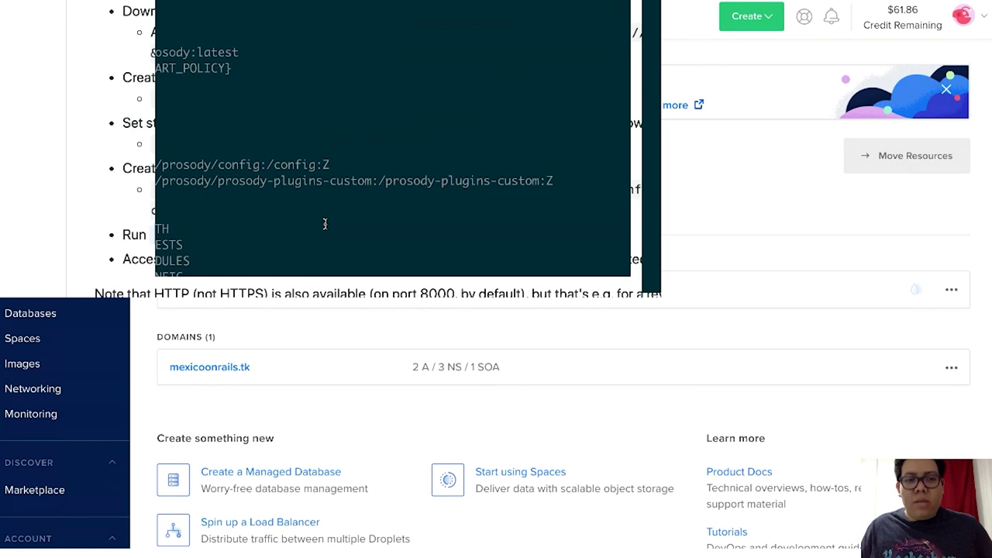
scroll(324, 224, "down", 1)
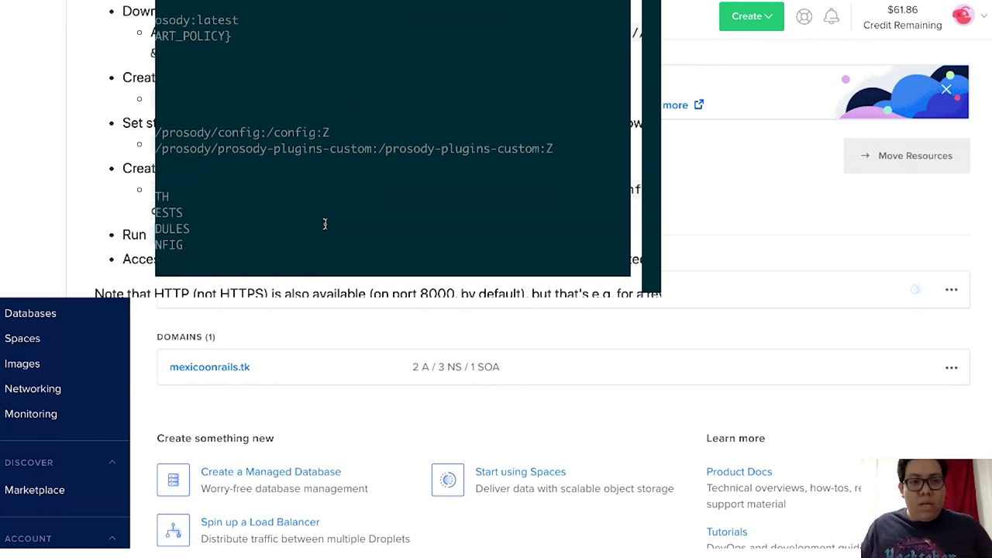
scroll(325, 224, "down", 5)
scroll(324, 224, "down", 6)
scroll(324, 224, "down", 5)
scroll(324, 224, "down", 5)
scroll(324, 224, "down", 3)
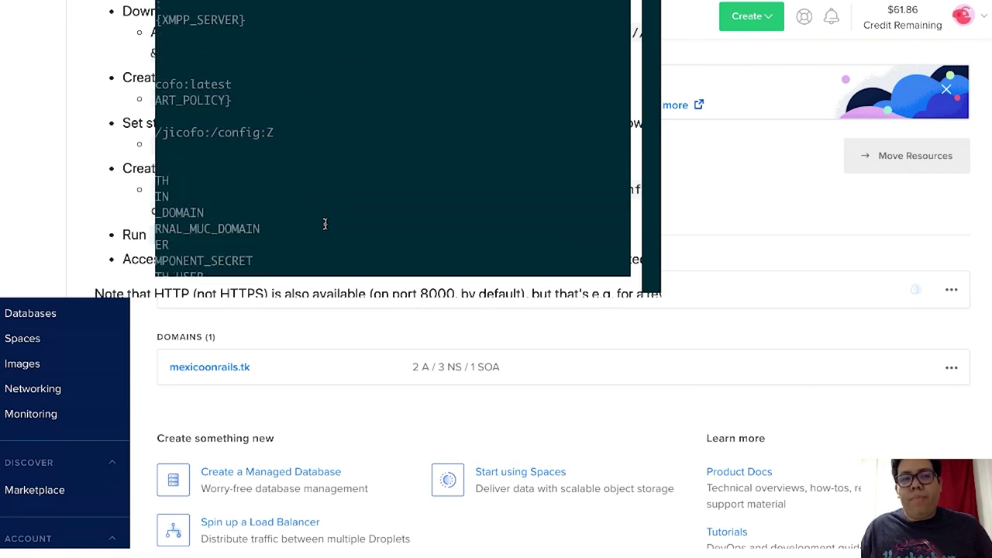
Step: Examine the jicofo environment variables and the jvb service's image, ports, volume and environment settings in the Docker Compose file
scroll(325, 224, "down", 2)
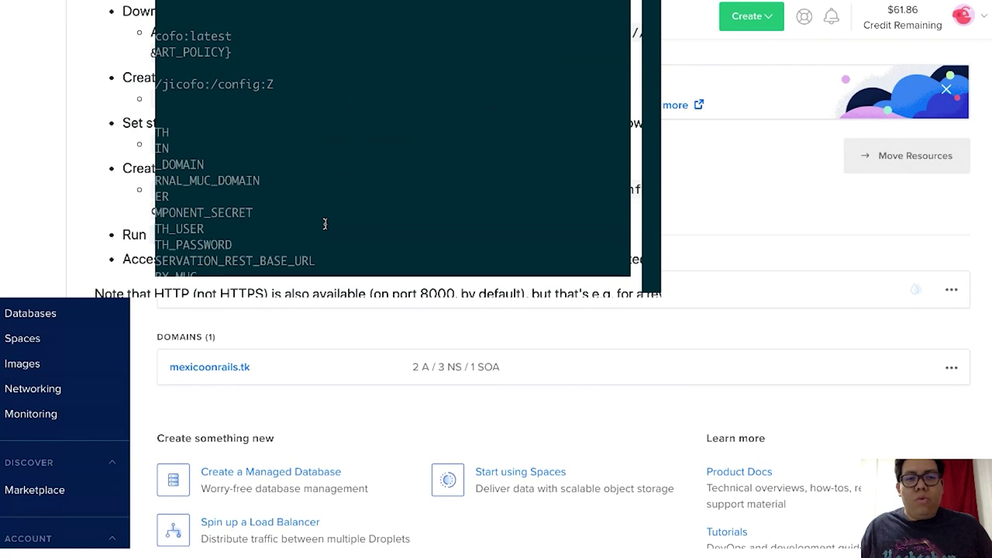
scroll(325, 224, "down", 3)
scroll(325, 224, "down", 5)
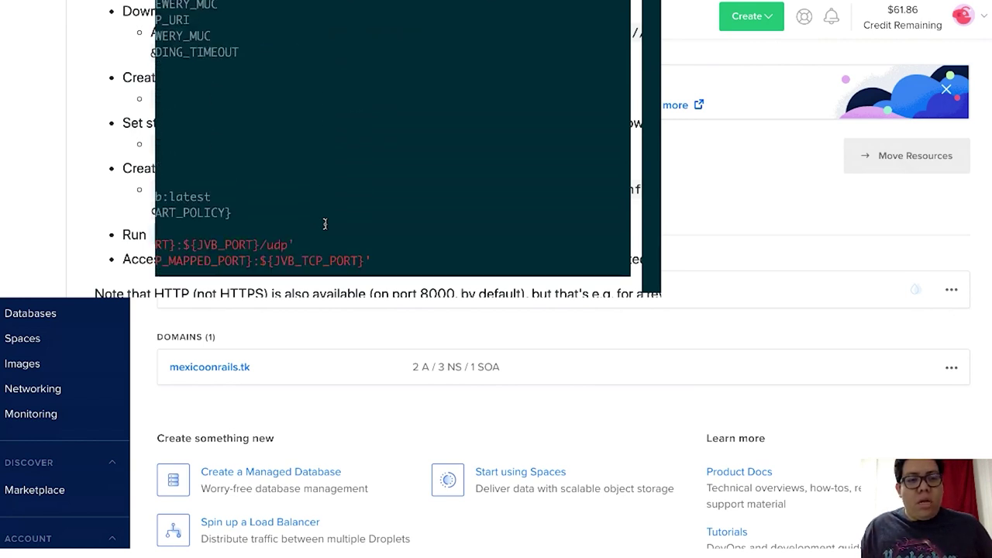
scroll(325, 224, "down", 1)
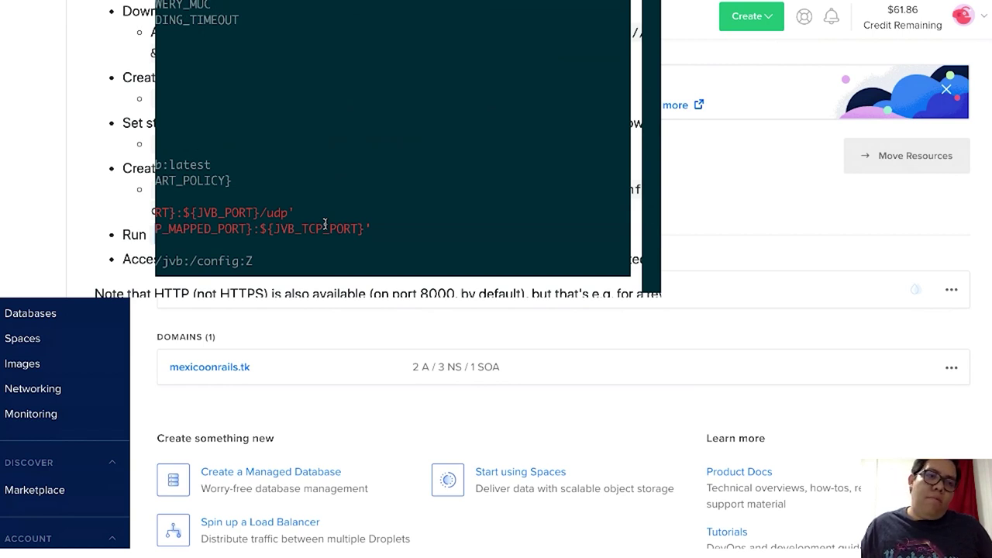
scroll(325, 224, "down", 2)
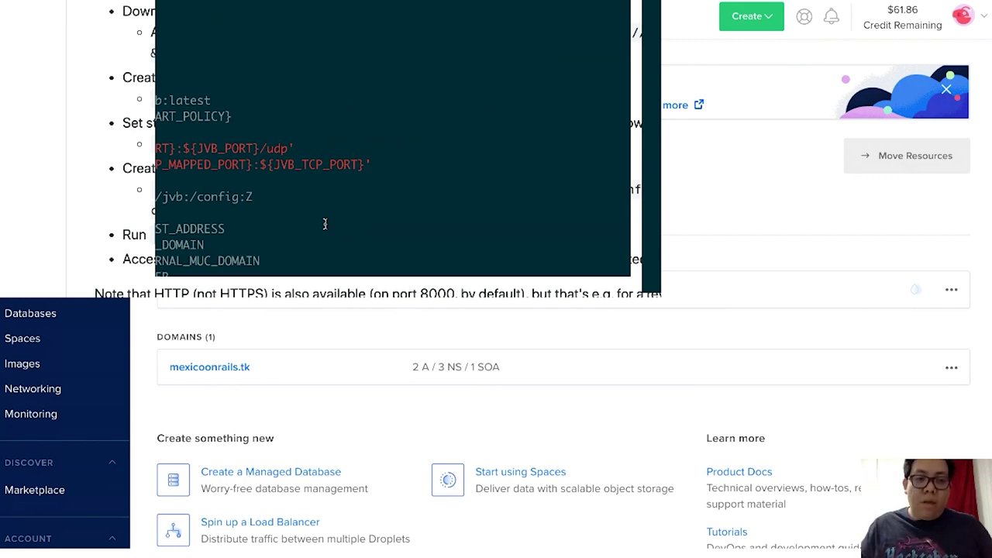
scroll(324, 224, "down", 3)
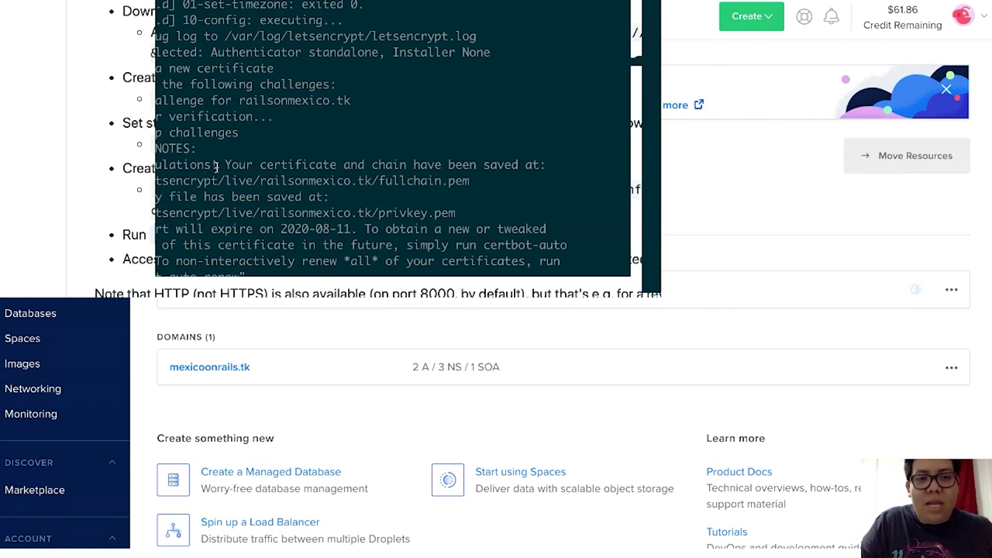
Step: Check the web container's log for the Let's Encrypt certificate and private key paths issued for railsonmexico.tk
left_click_drag(209, 166, 111, 160)
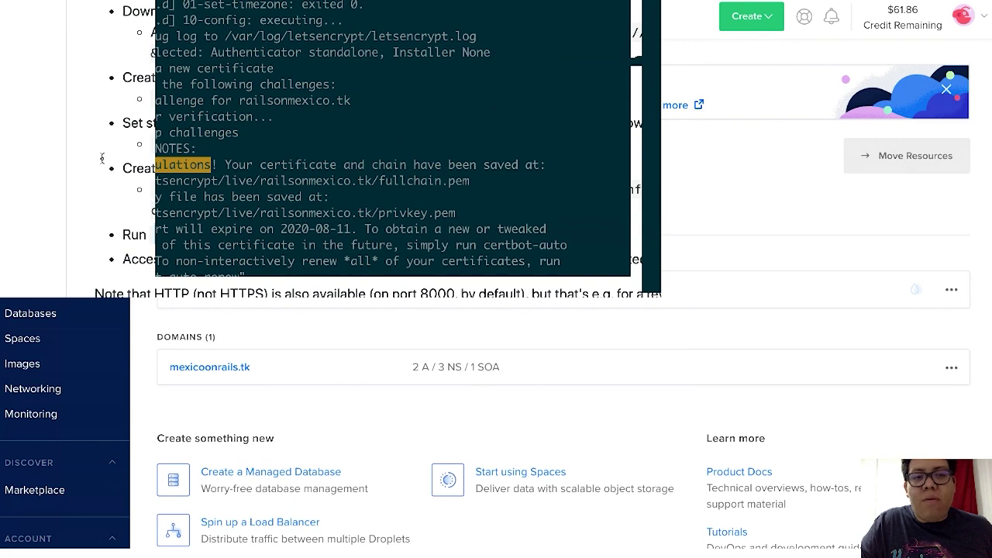
left_click(101, 158)
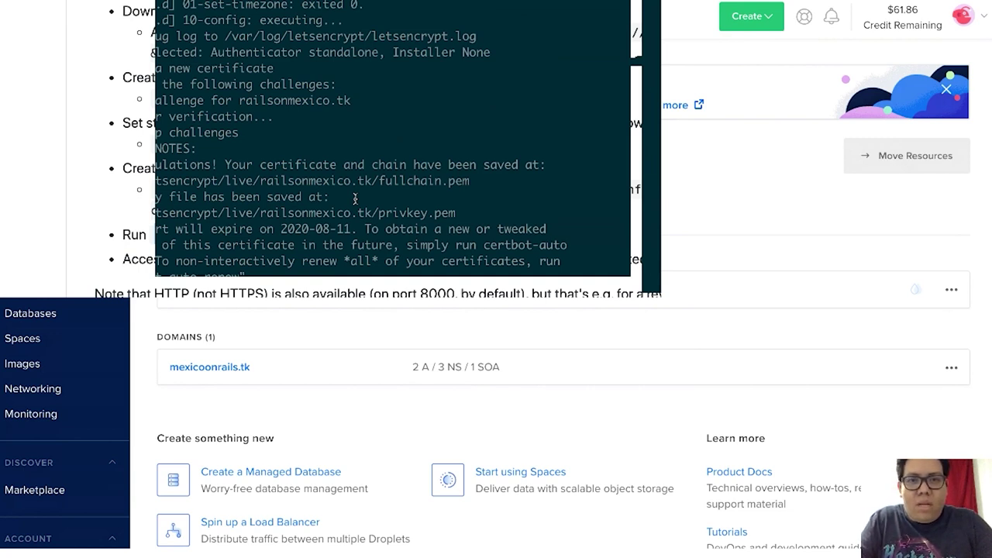
left_click(453, 212)
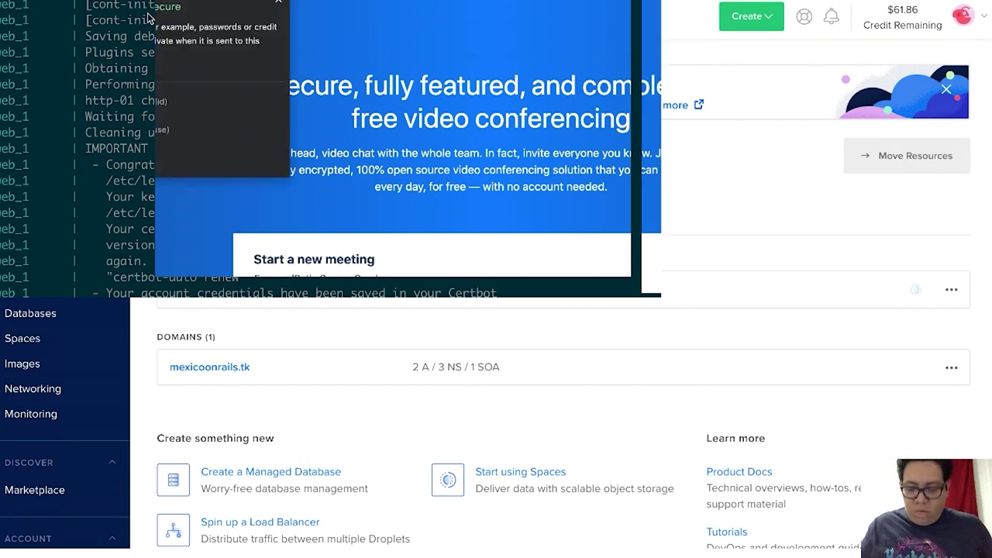
Step: Enlarge the Jitsi Meet page at railsonmexico.tk, grant its meeting microphone and camera access, and try sharing the screen
key("ctrl+plus")
key("ctrl+plus")
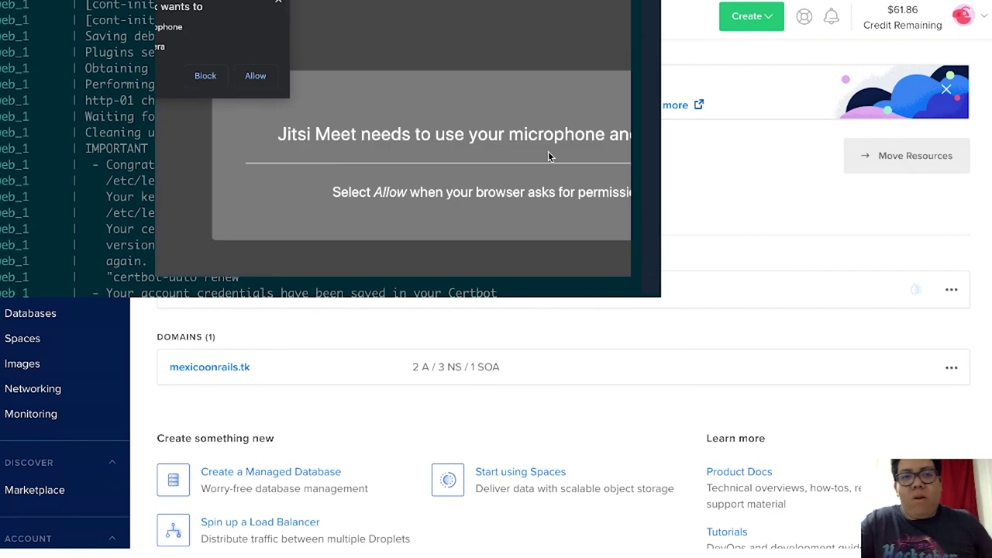
left_click(256, 75)
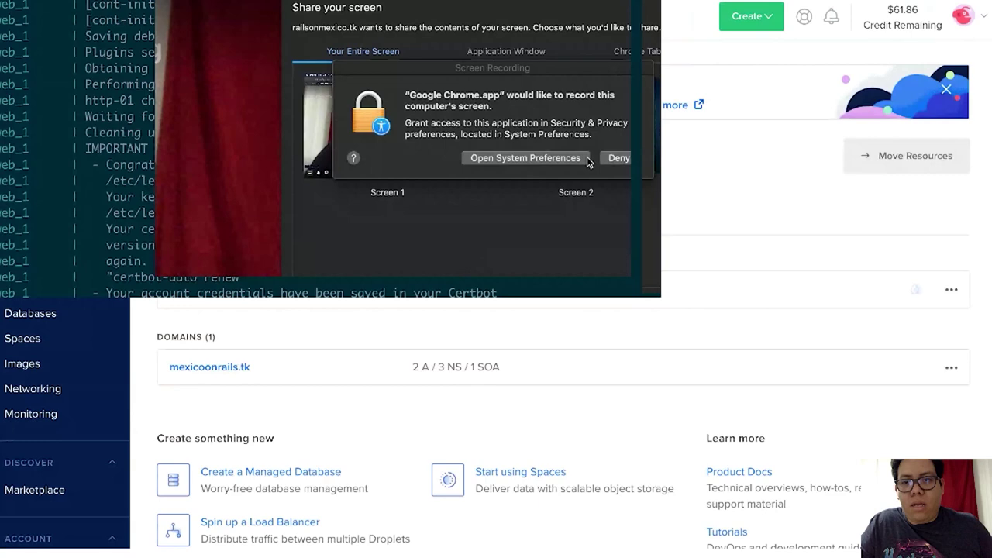
left_click(587, 159)
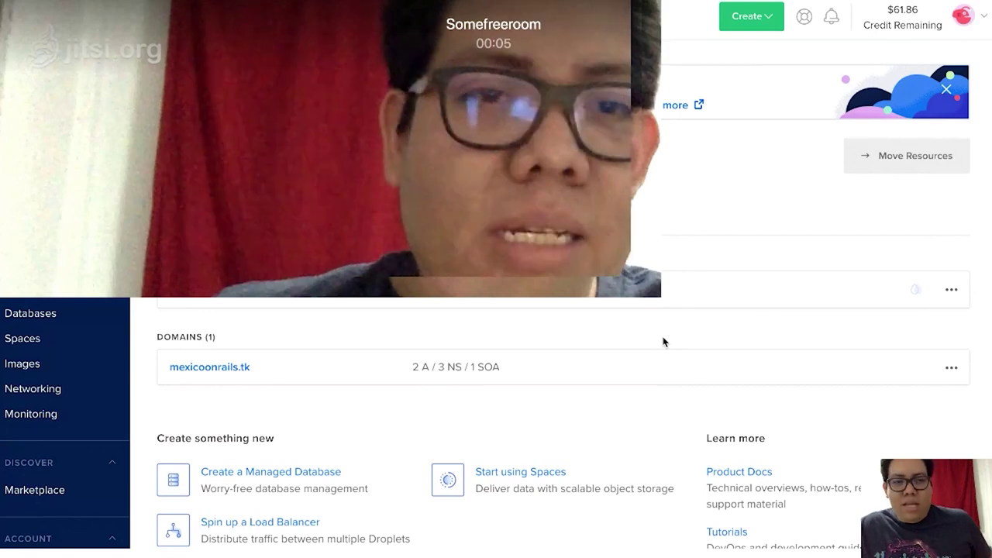
Step: Switch back to the terminal, clear the web container's log output and exit the Droplet session
key("super+Tab")
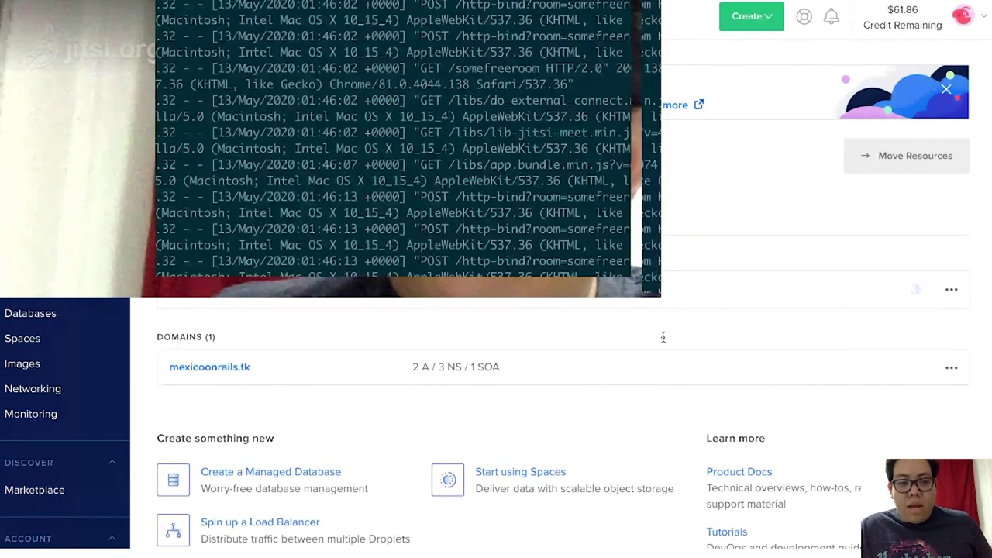
key("ctrl+l")
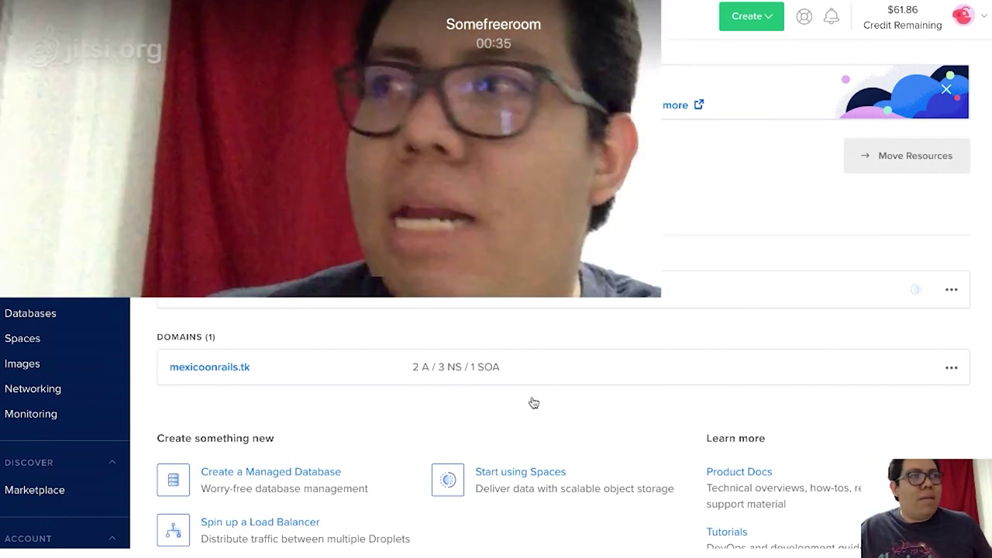
type("exit")
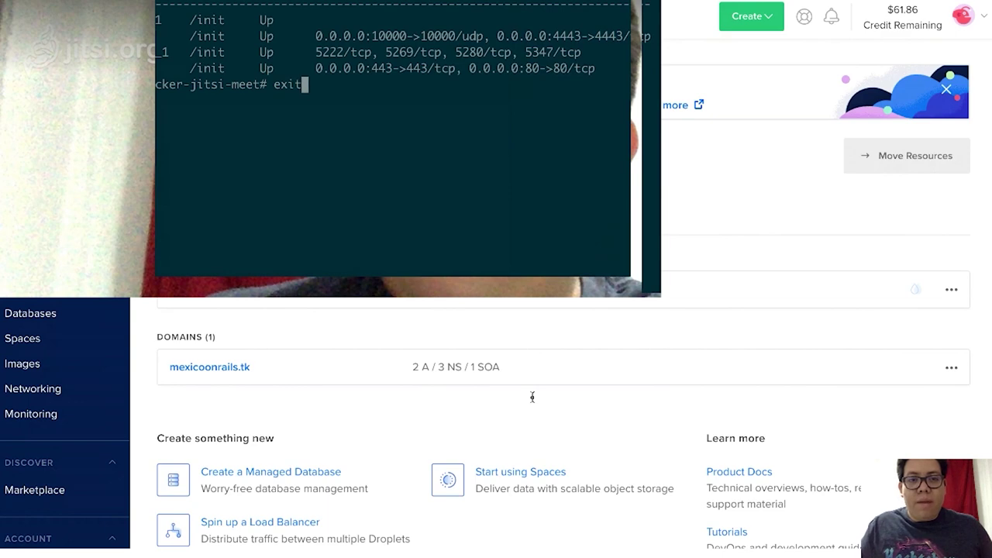
key("Return")
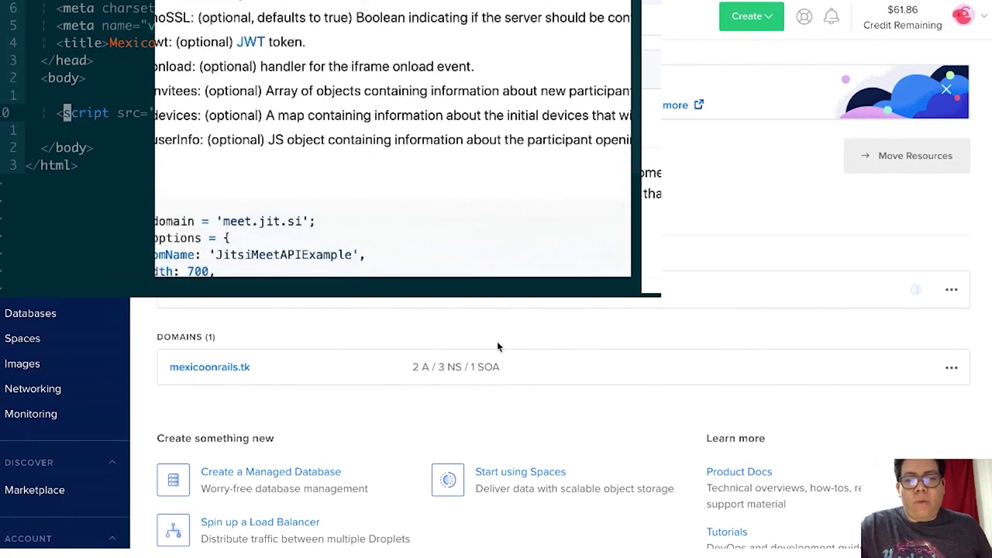
Step: Copy the JitsiMeetExternalAPI example from the documentation into a new script block below the external_api.js script in the HTML page
left_click_drag(246, 286, 107, 207)
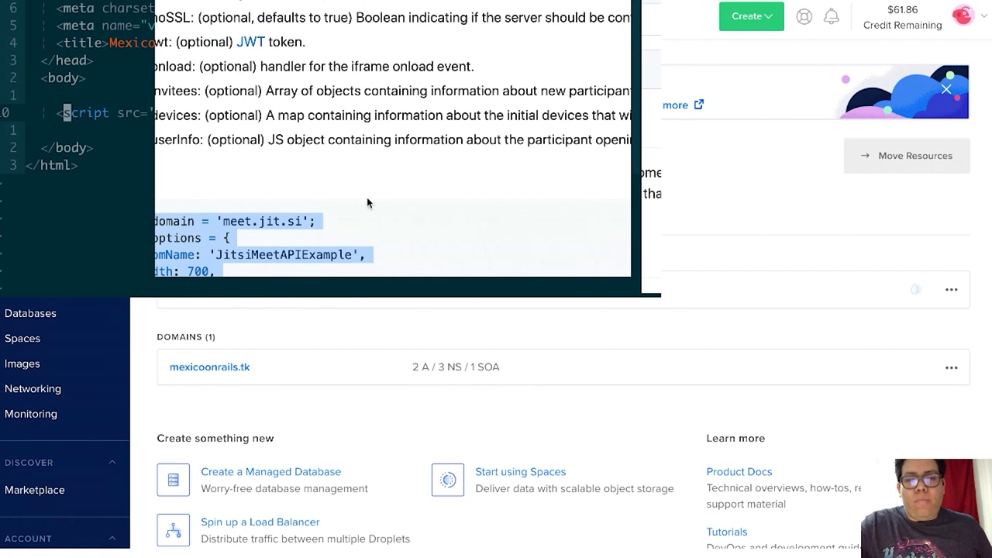
key("alt+Tab")
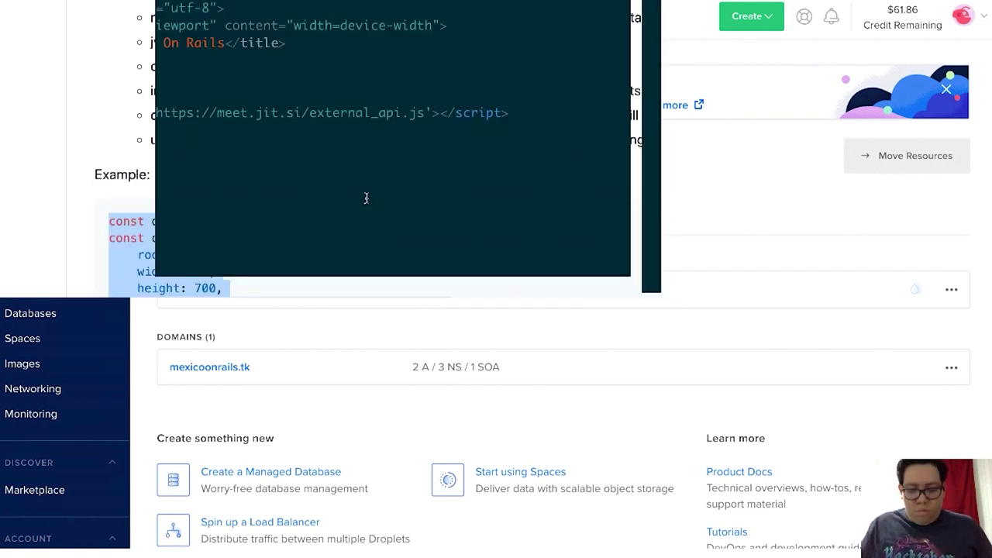
key("ctrl+v")
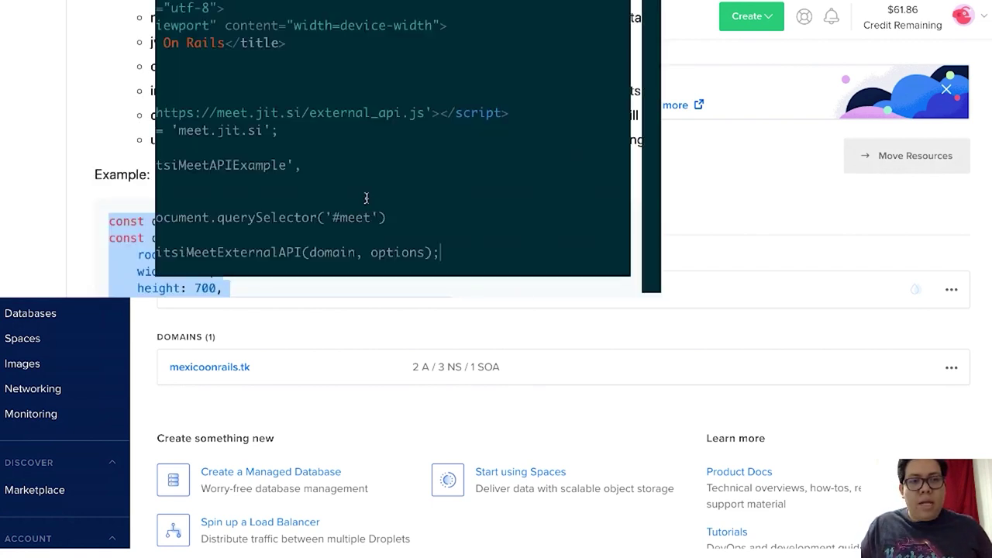
key("ctrl+z")
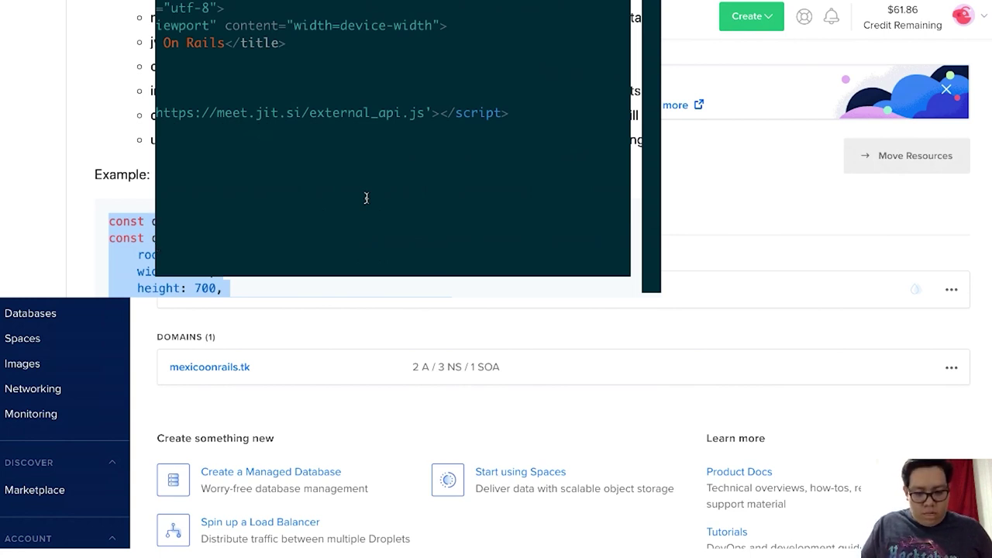
type("script")
key("Escape")
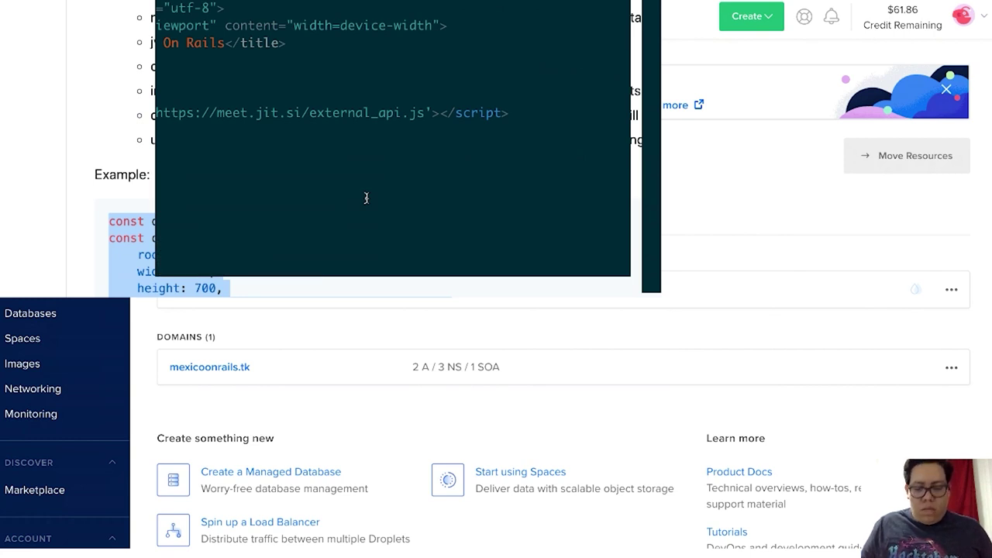
type("script")
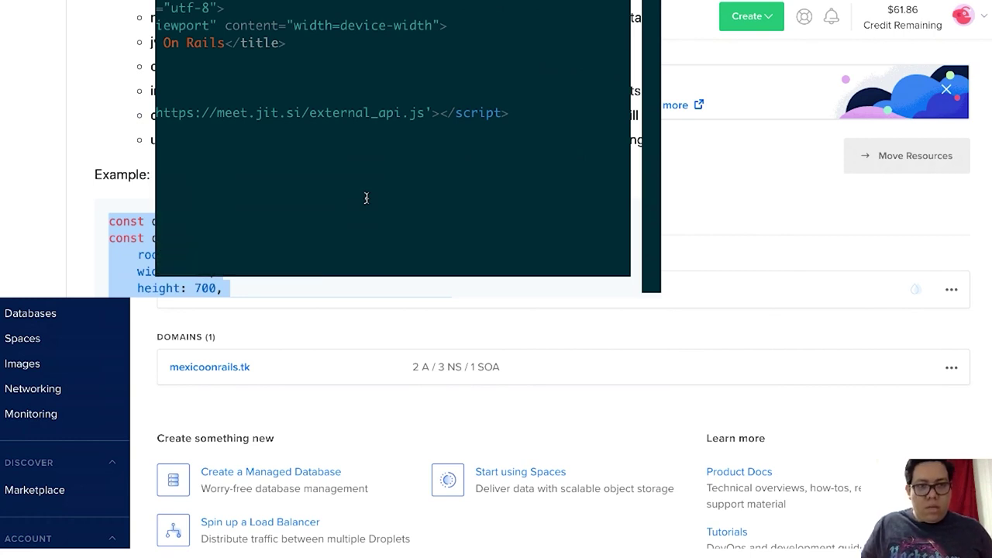
key("Escape")
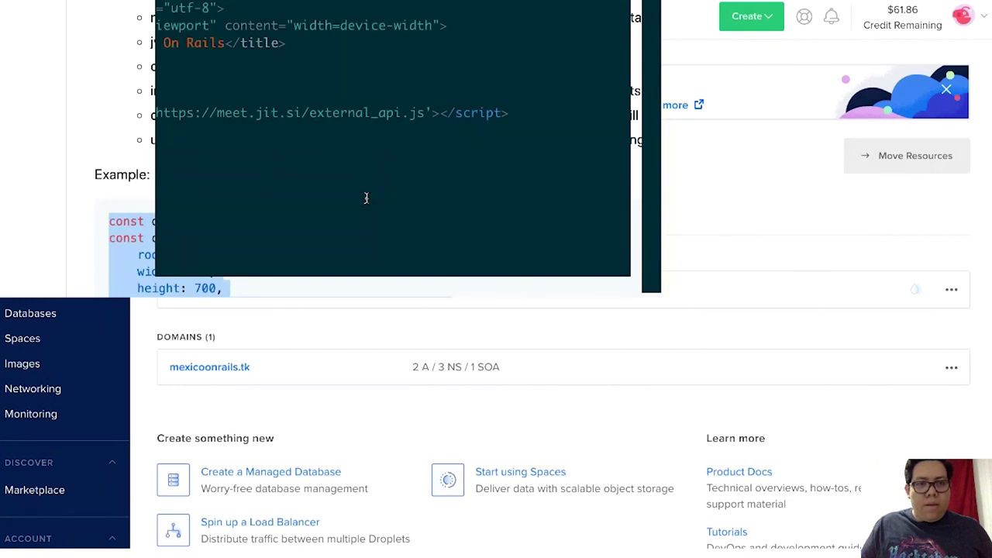
type("const domain = 'meet.jit.si'; const options = {     roomName: 'JitsiMeetAPIExample',     width: 700,     height: 700,     parentNode: document.querySelector('#meet') }; const api = new JitsiMeetExternalAPI(domain, options);")
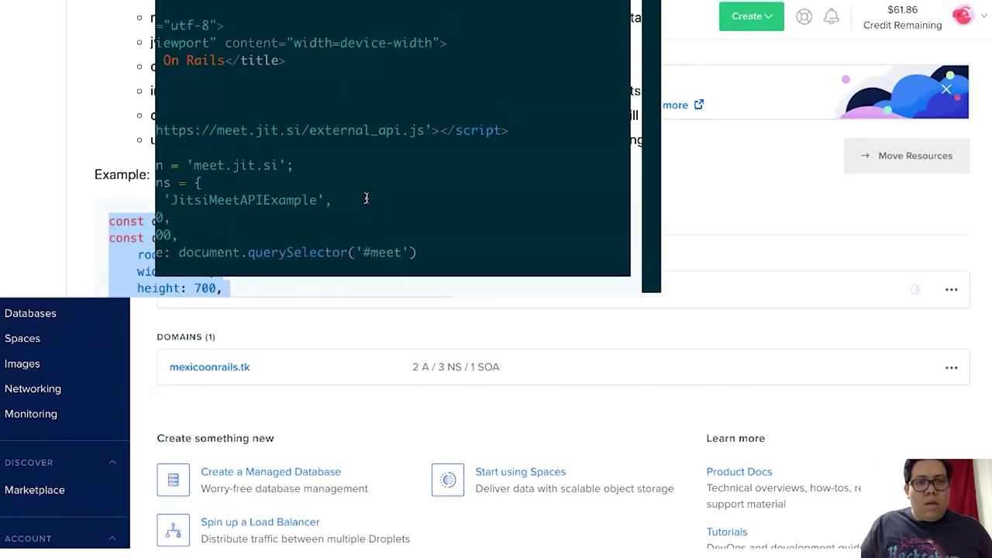
Step: Try mexicoonrails.tk as the value of the domain constant in the embed script
key("Right")
key("Right")
key("Right")
key("c")
key("i")
key("apostrophe")
type("mexicoon")
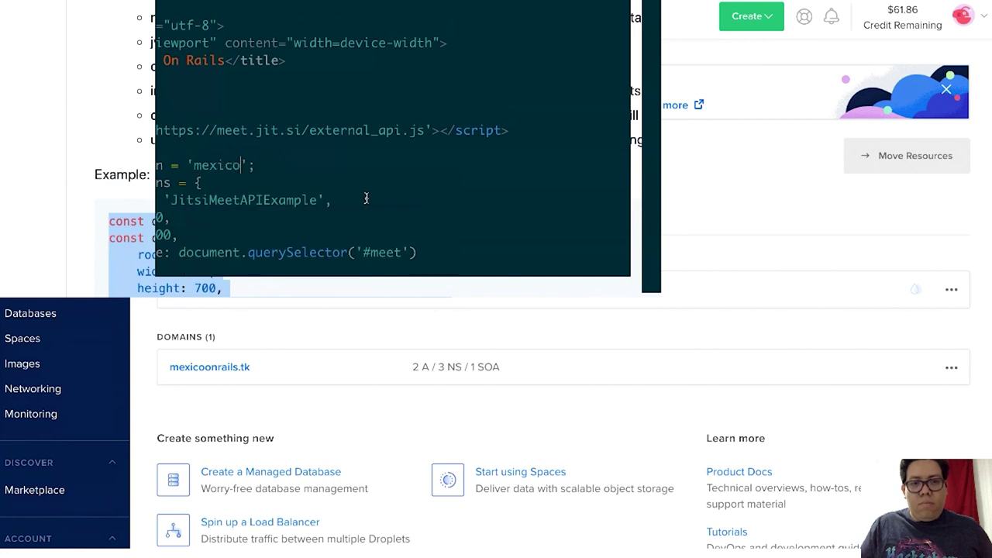
type("rails")
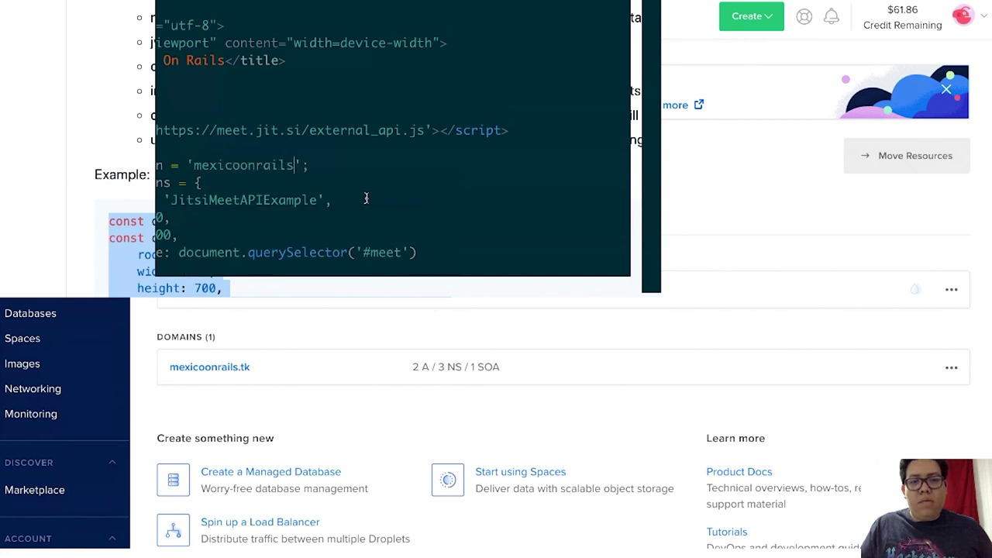
type(".tk")
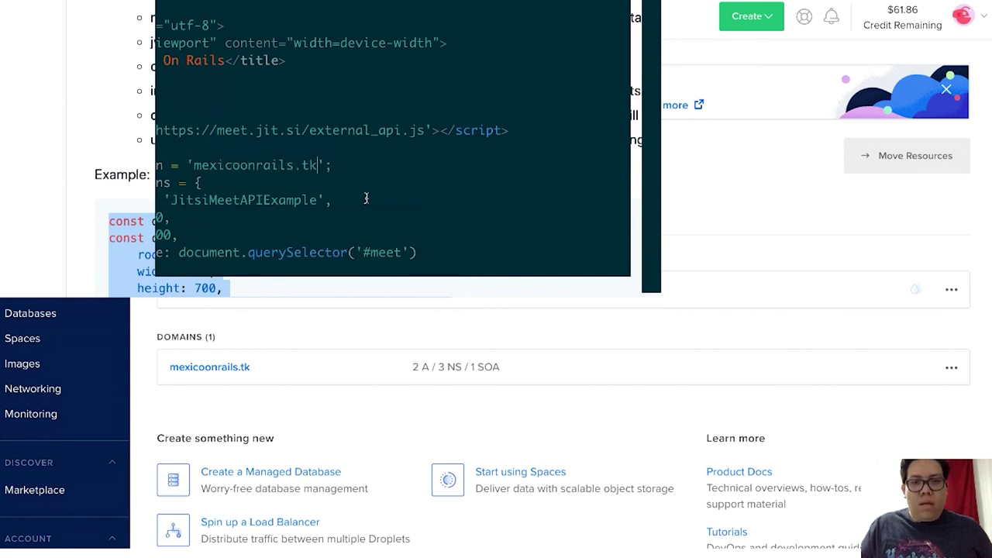
Step: Set the domain constant in the embed script to 'railsonmexico.tk'
key("super+Tab")
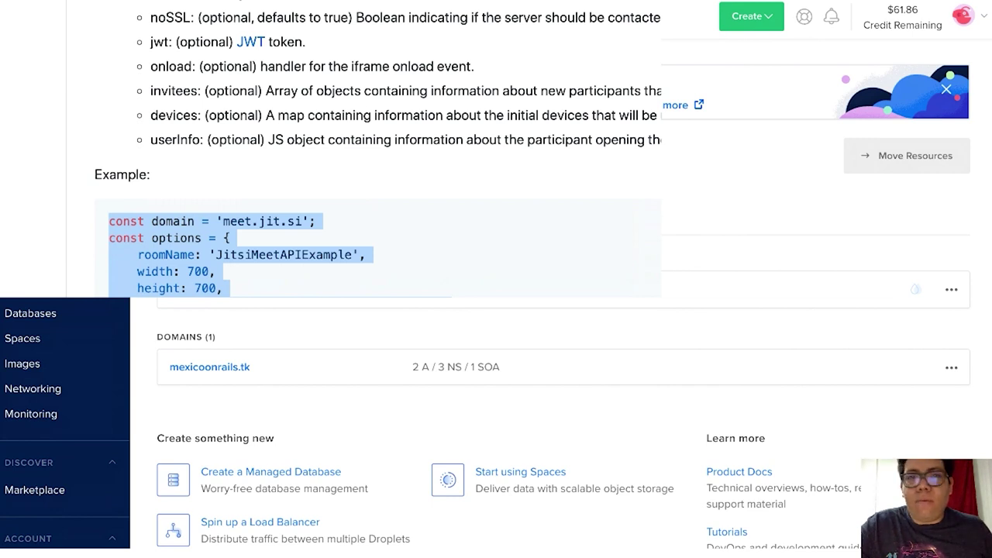
key("super+Tab")
key("b")
key("b")
key("b")
type("cwrailsonmexico.tk';")
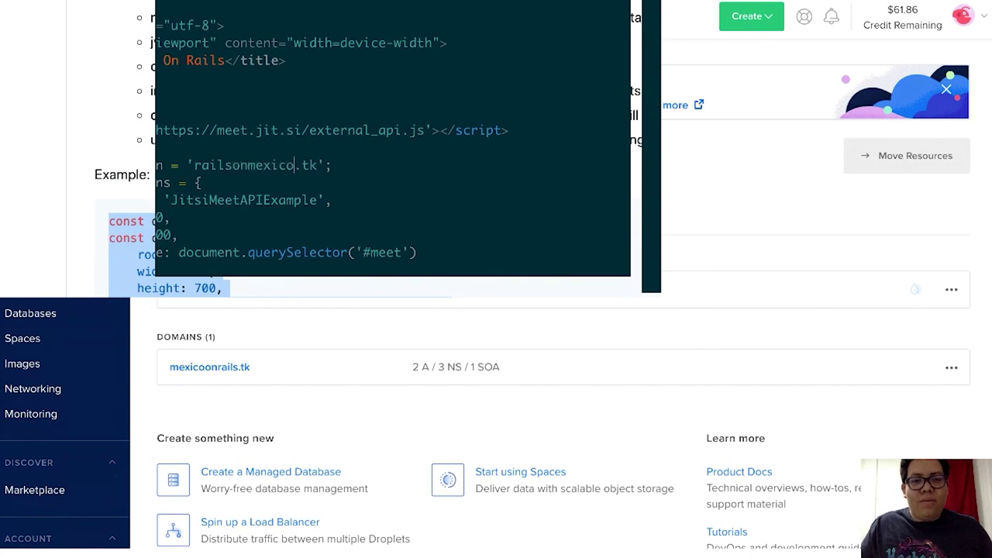
key("Escape")
Step: Set the roomName option in the embed script to 'somefreeroom', matching the open meeting
key("b")
key("h")
key("j")
key("j")
key("h")
key("h")
key("c")
key("w")
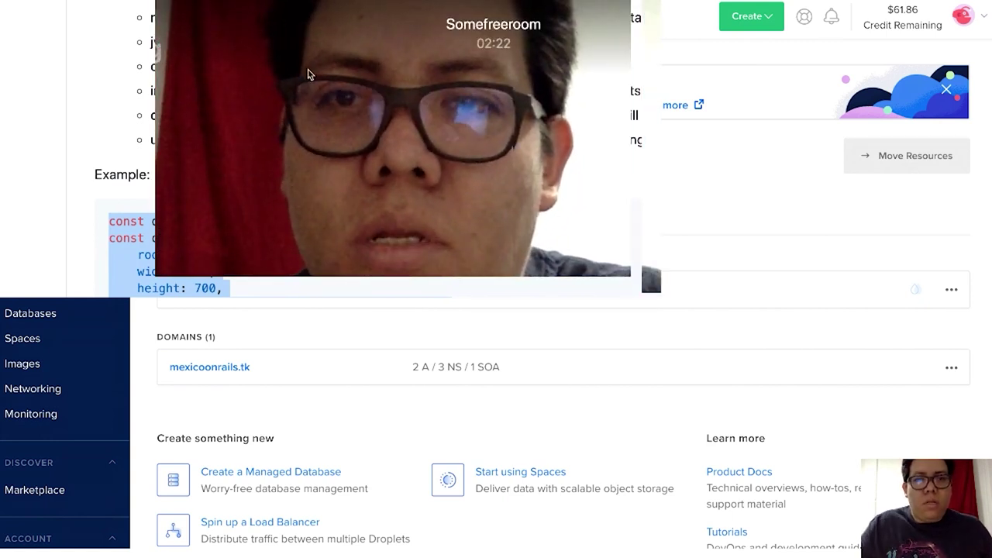
key("Escape")
Step: Review the width, height and parentNode options of the embed script, including the #meet selector
key("j")
key("j")
key("k")
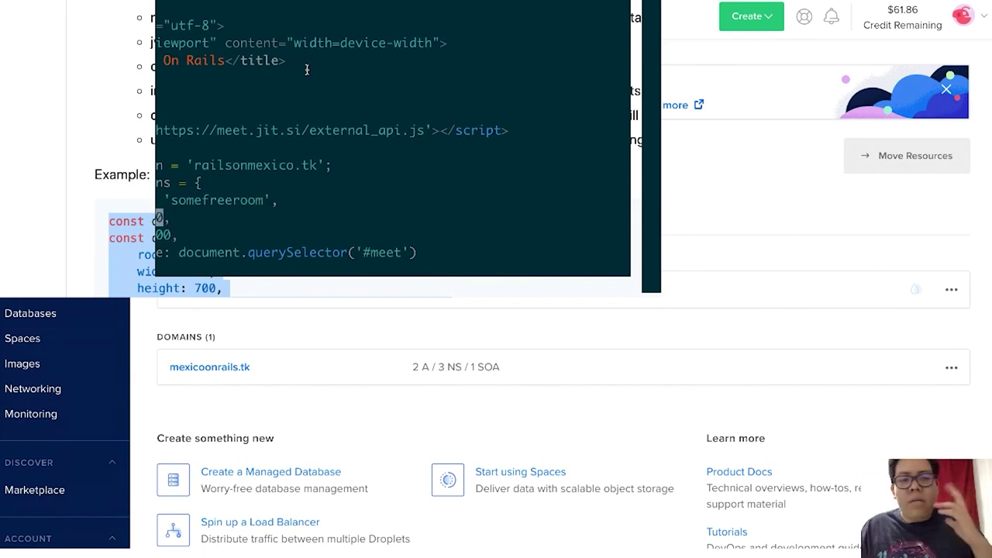
key("j")
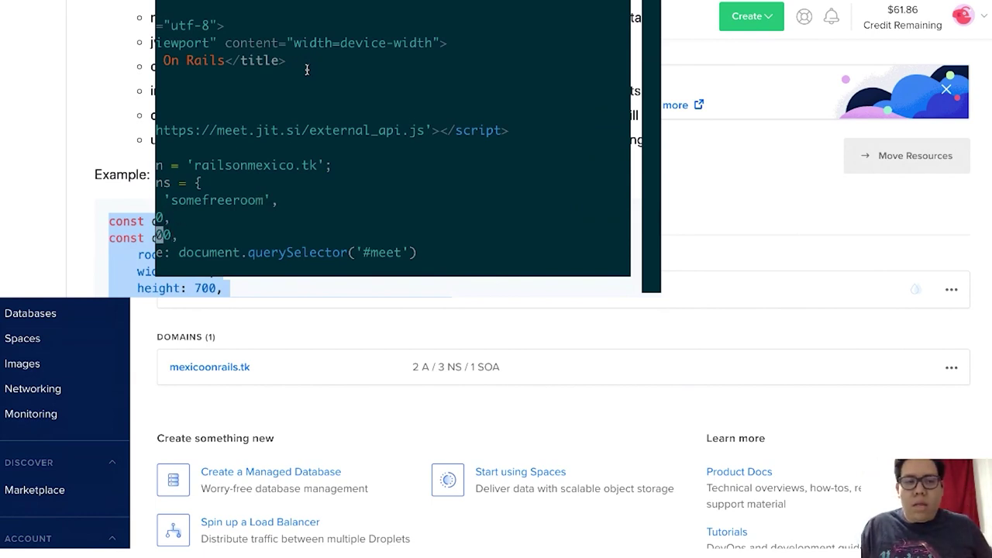
key("j")
key("w")
key("w")
key("w")
key("b")
key("b")
Step: Add a div with the id meet above the external_api.js script and remove its class attribute
key("k")
key("k")
key("k")
key("k")
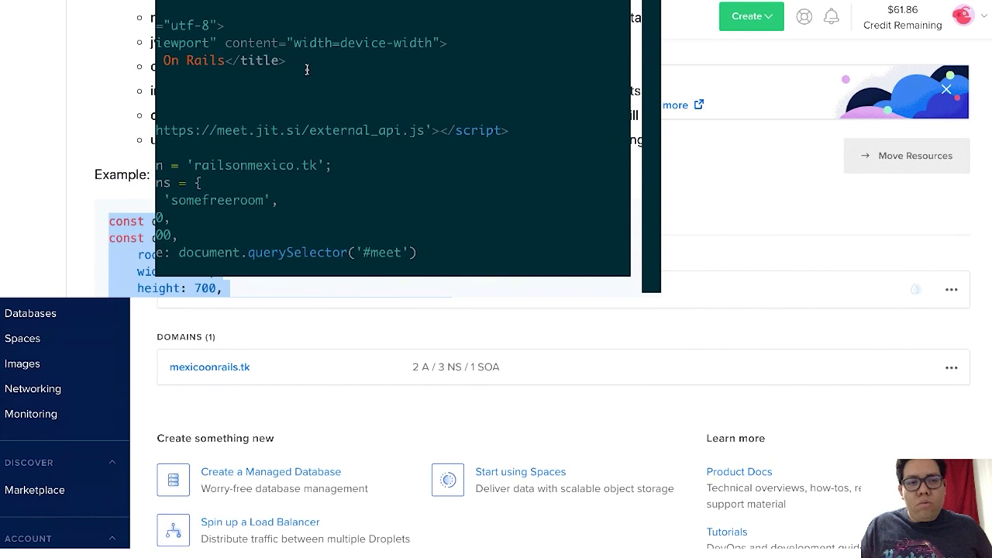
type("odiv")
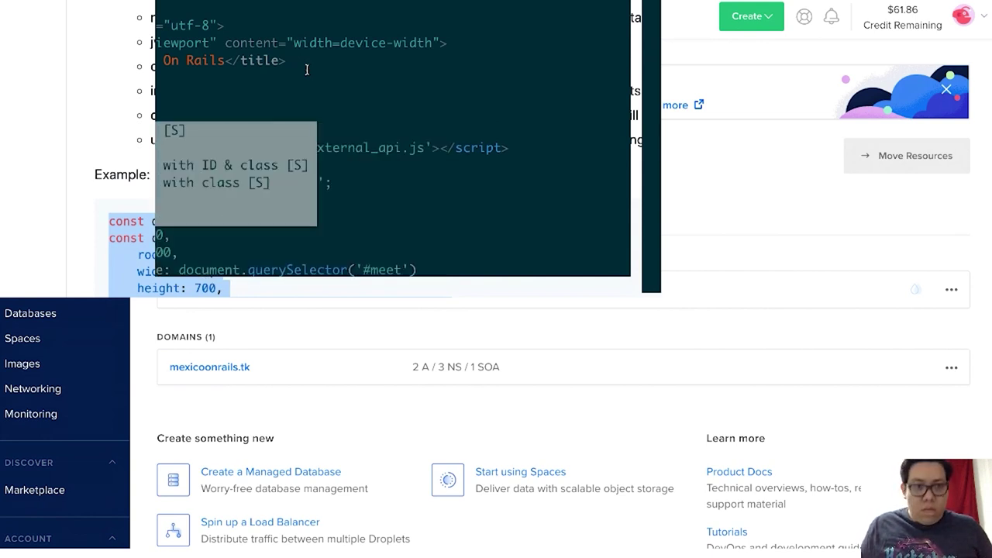
key("Tab")
key("Return")
type("meet")
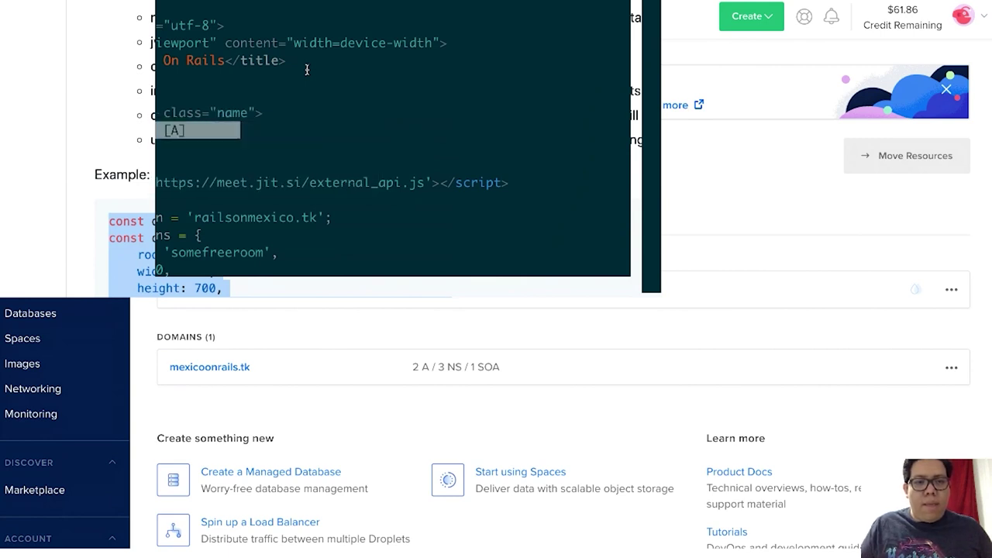
key("Escape")
key("W")
key("d")
key("t")
key("greater")
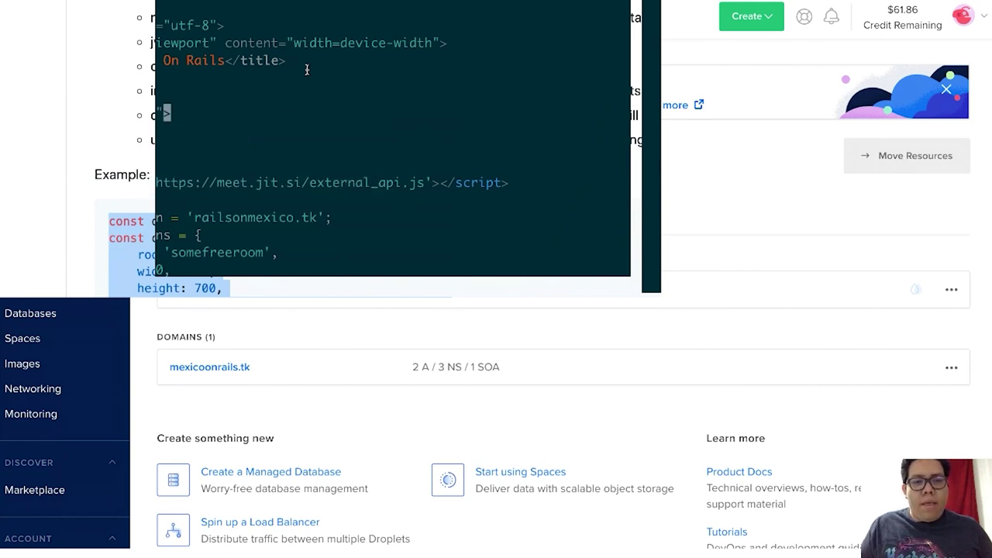
Step: Join the meet div's closing tag onto its opening line and remove the leftover space between the tags
key("J")
key("J")
key("x")
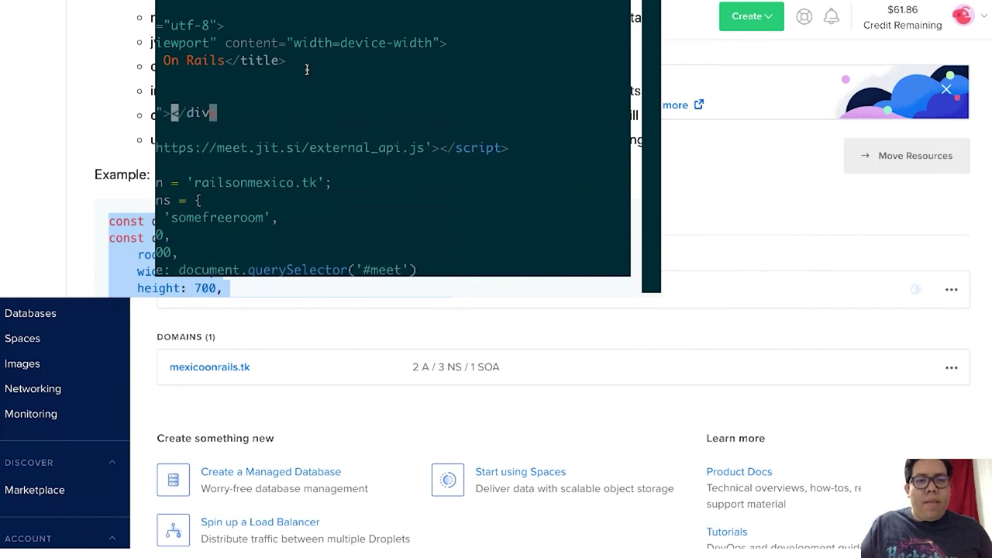
Step: Check the '#meet' selector in the parentNode option by highlighting every occurrence of meet in the HTML file
key("j")
key("j")
key("j")
key("j")
key("j")
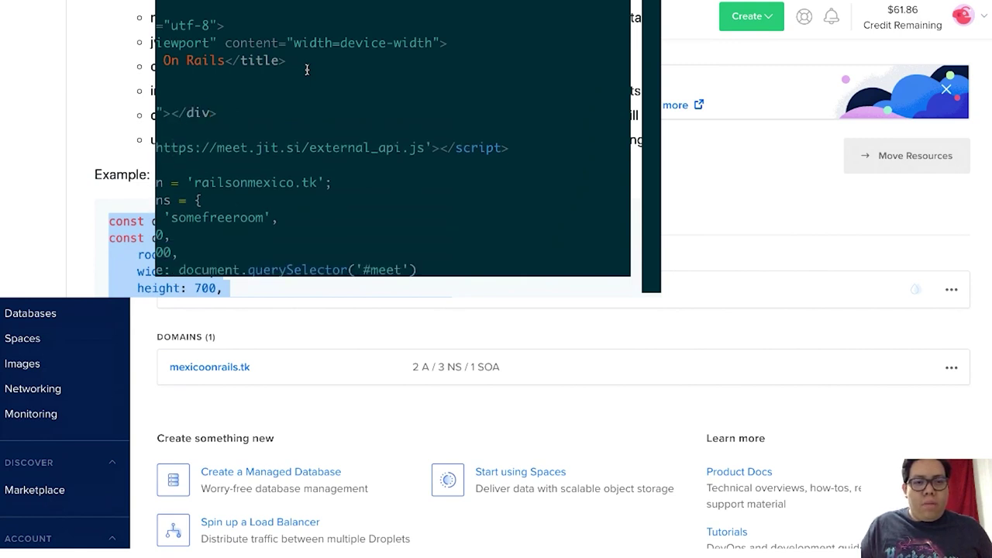
key("j")
key("j")
key("j")
key("j")
key("w")
key("w")
key("w")
key("w")
key("w")
key("w")
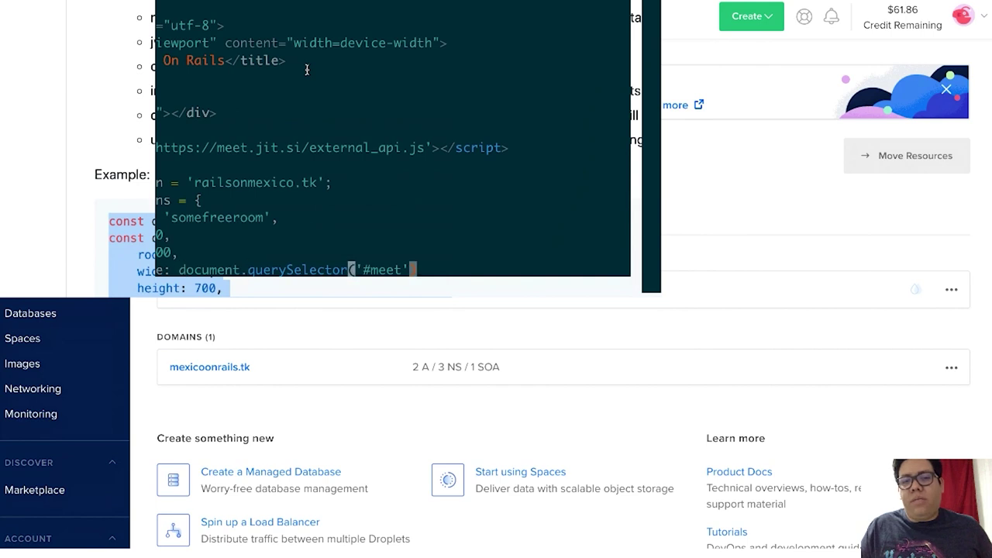
key("b")
key("numbersign")
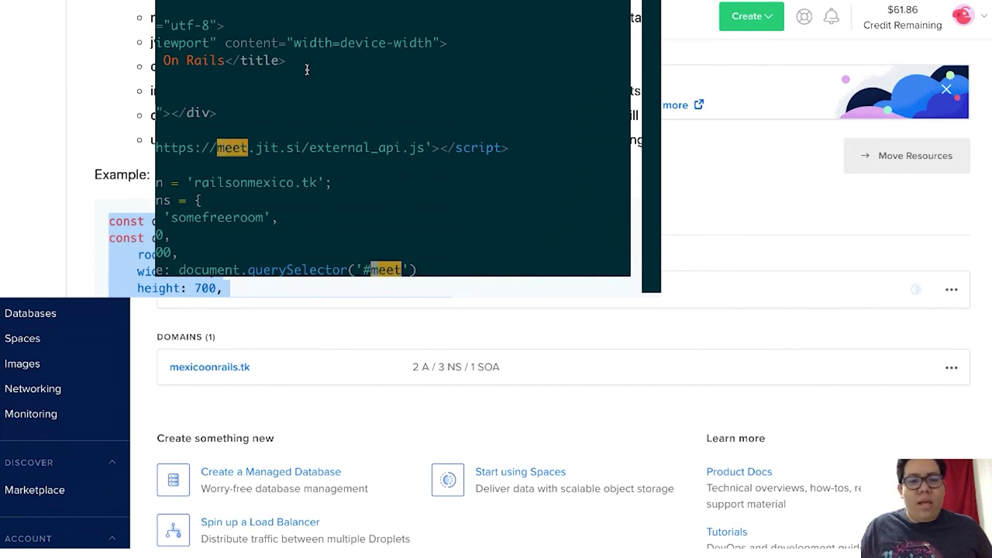
key("Escape")
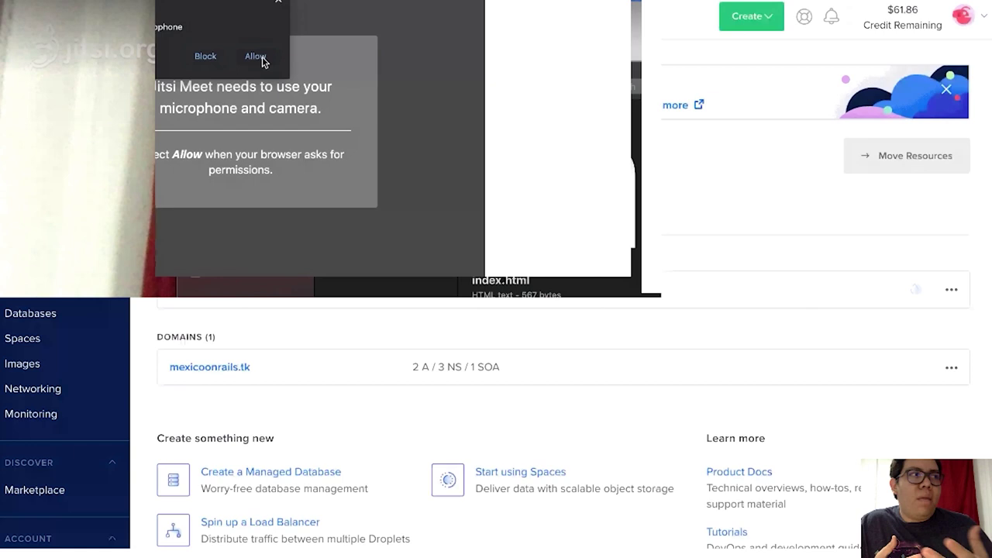
Step: Allow the embedded Jitsi meeting in index.html to use the microphone and camera
left_click(260, 59)
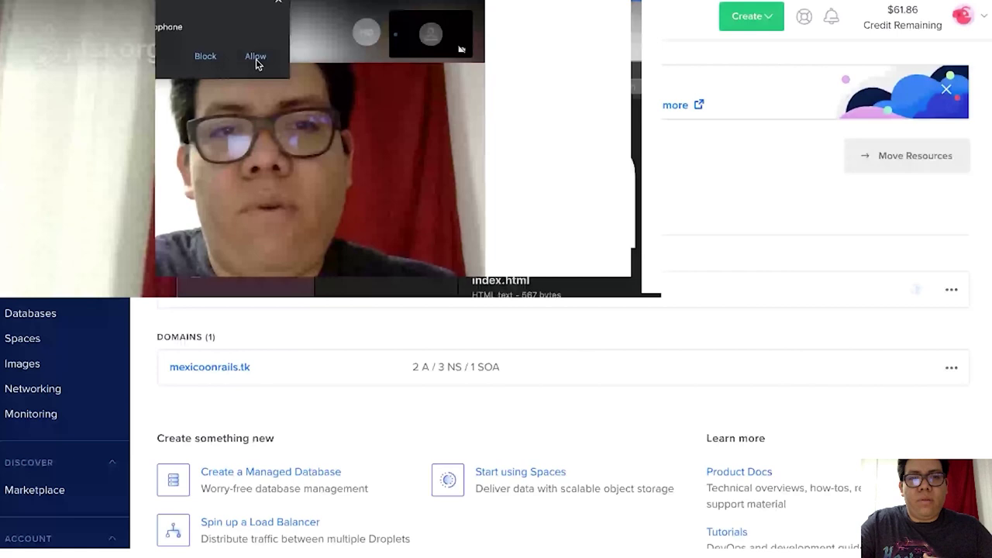
left_click(256, 59)
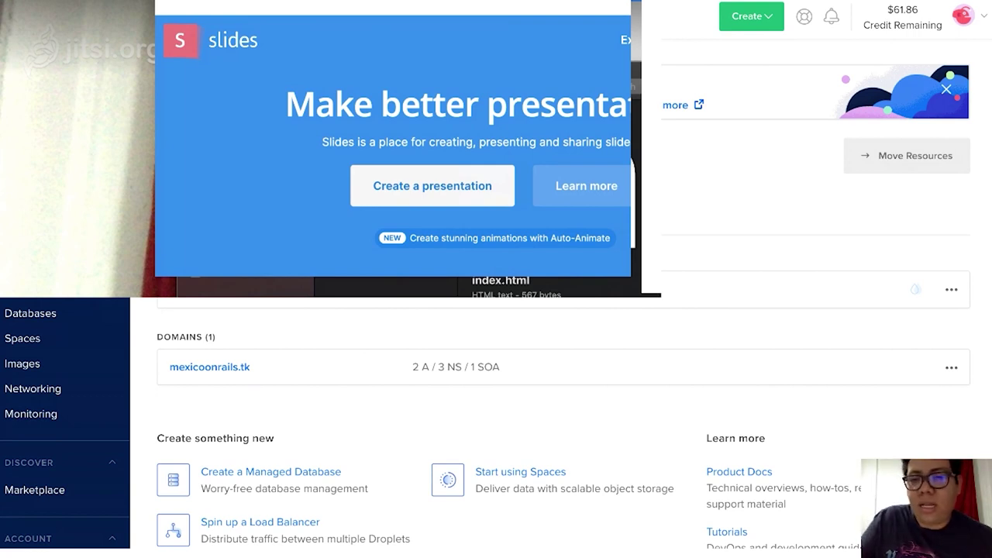
key("Right")
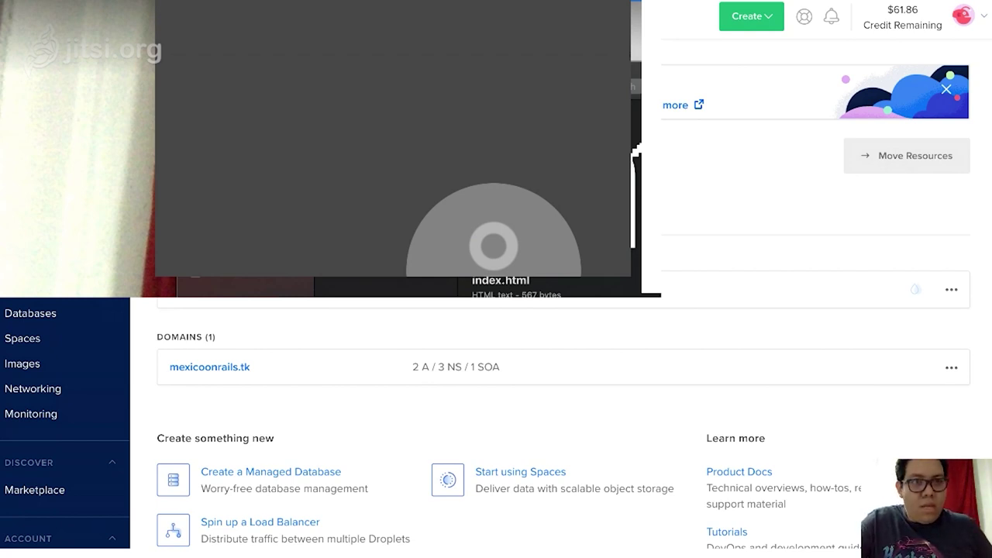
key("ctrl+l")
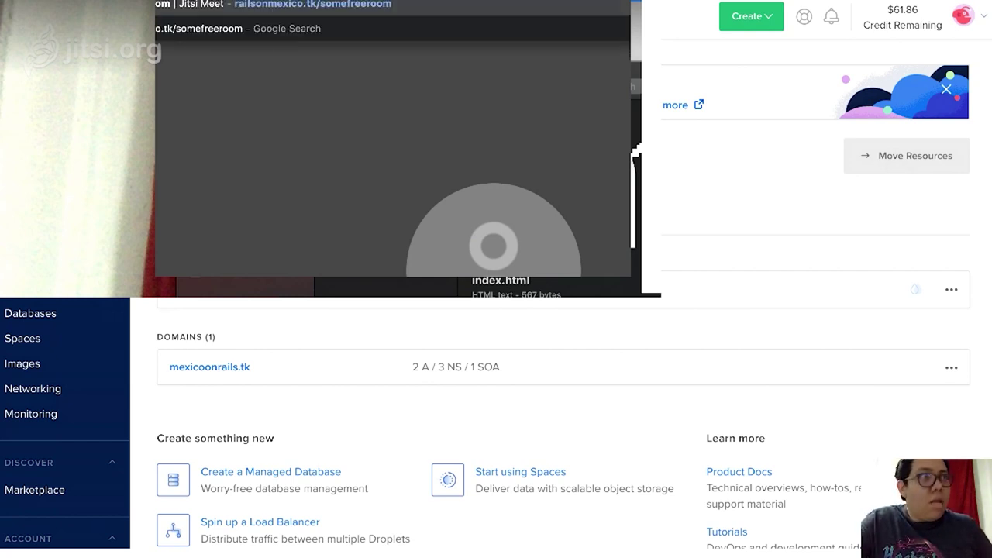
key("Escape")
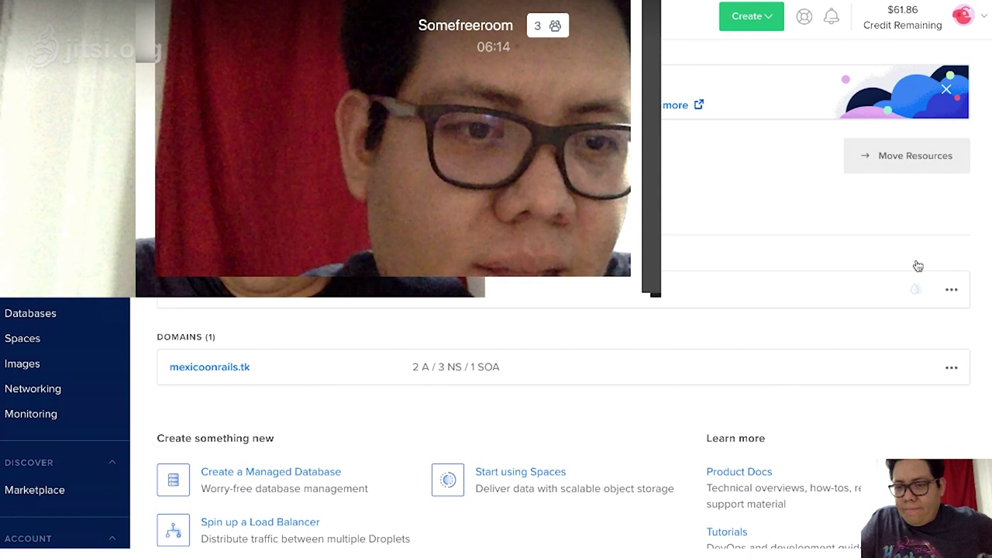
Step: Review the speaker stats of the somefreeroom meeting and close them
key("t")
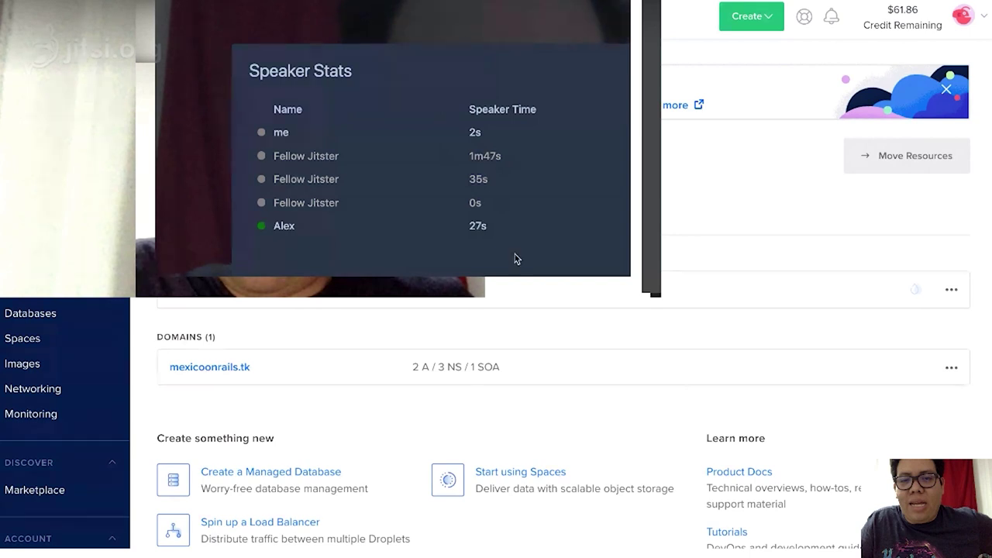
key("t")
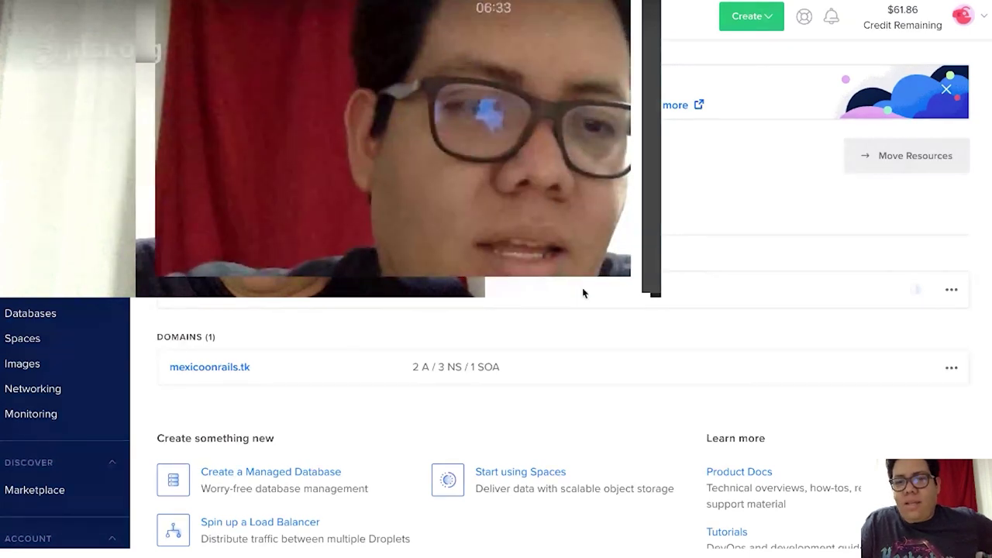
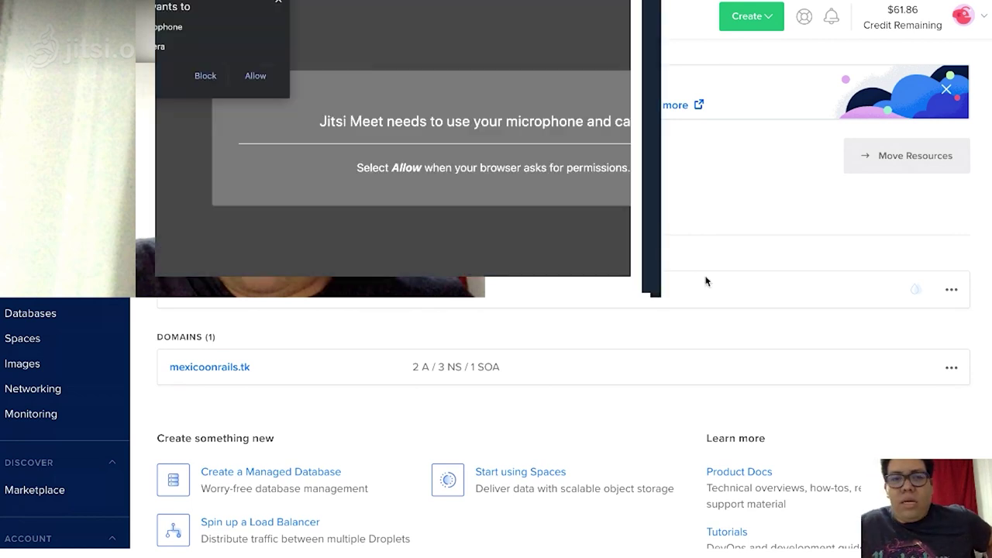
Step: Grant Jitsi Meet microphone and camera access and start a new meeting named asdasd
left_click(256, 76)
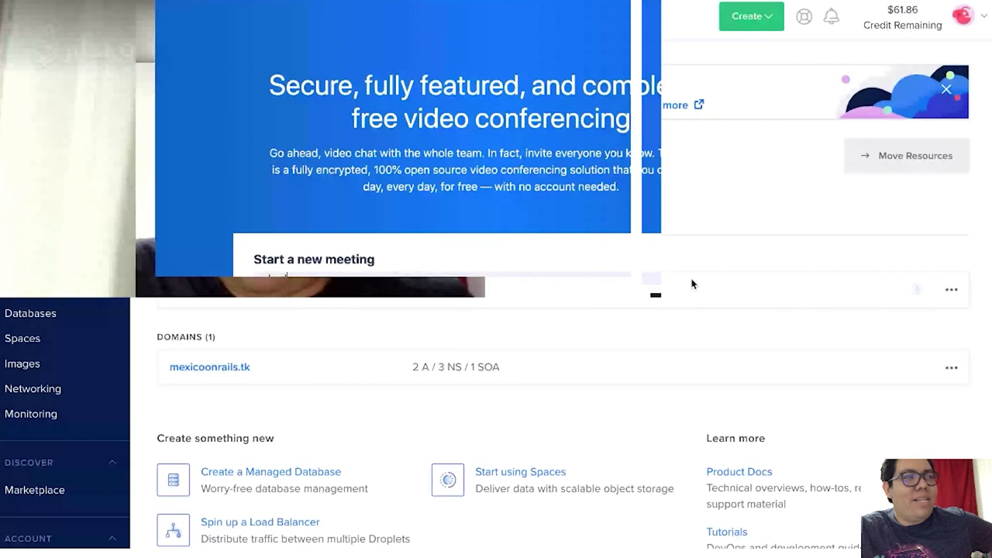
key("Return")
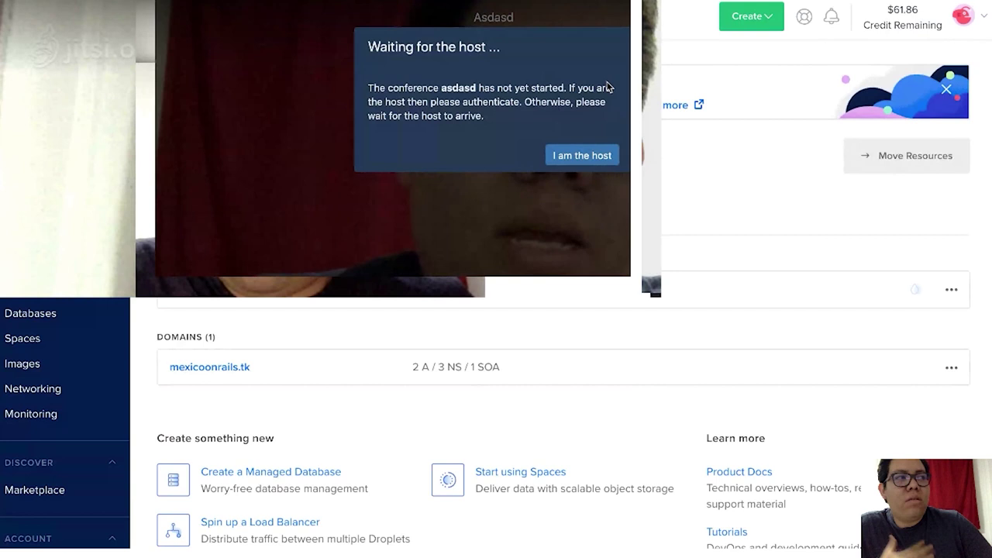
Step: Try to authenticate as host of the asdasd meeting with a made-up username and user password
left_click(582, 155)
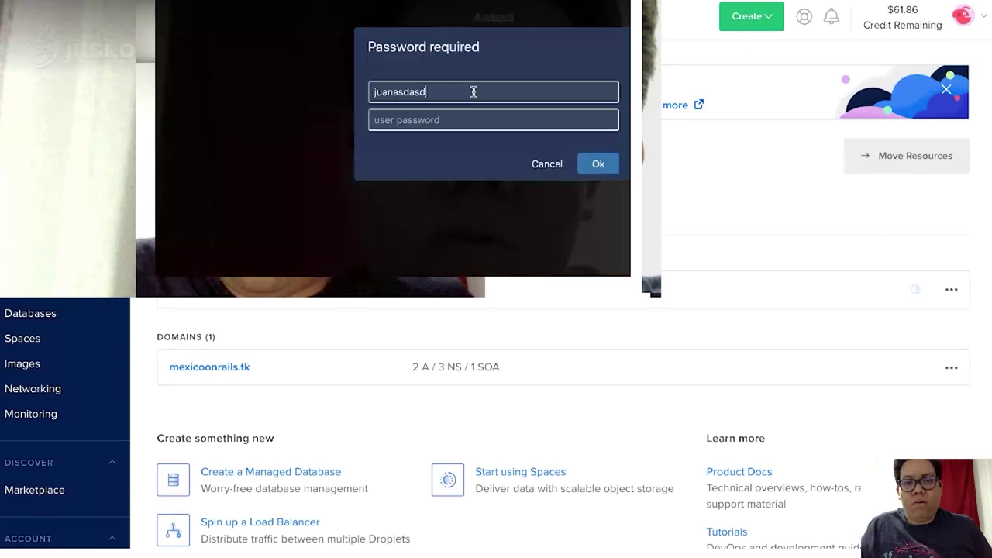
key("Tab")
type("*****")
key("Return")
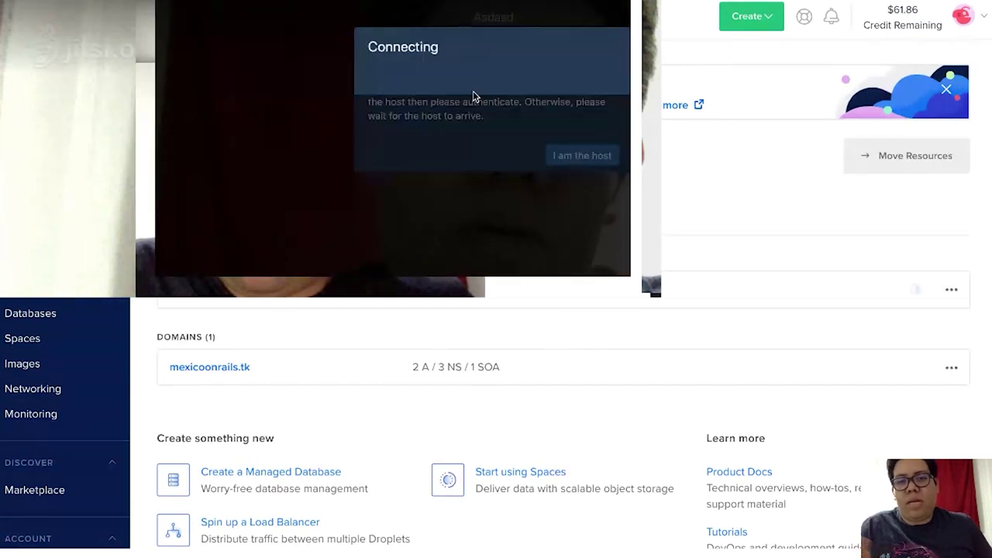
left_click(711, 175)
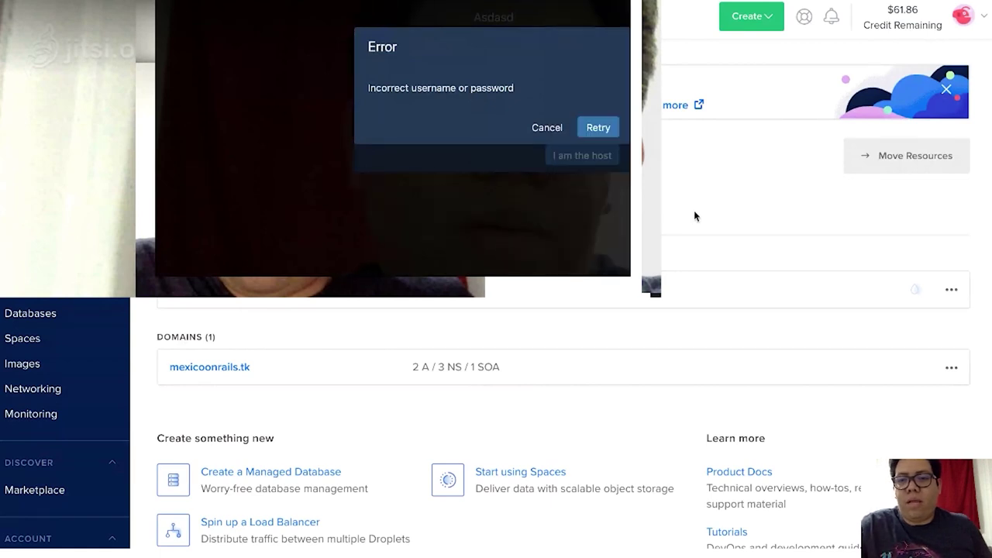
Step: Retry the host authentication and submit the username and user password for the somefreeroom meeting
left_click(608, 135)
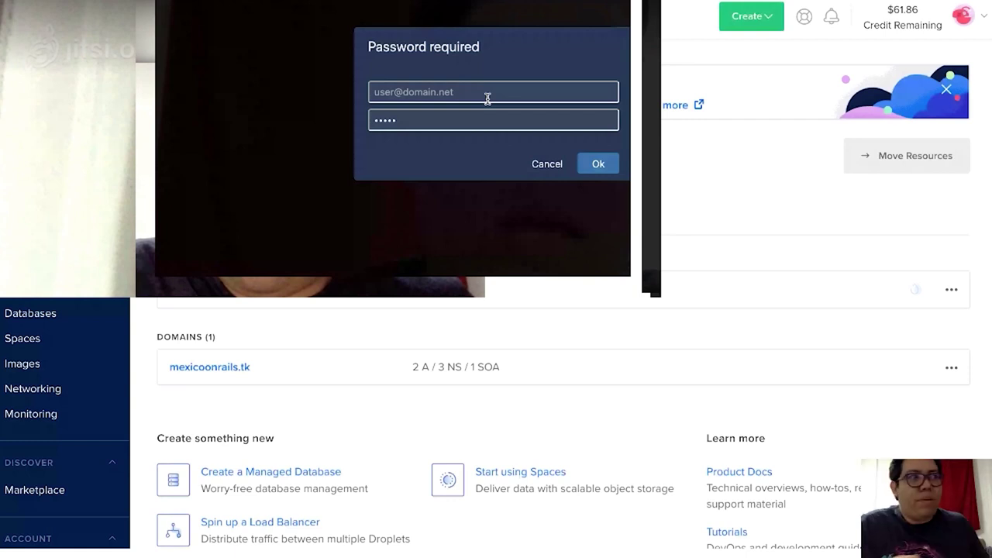
left_click(598, 164)
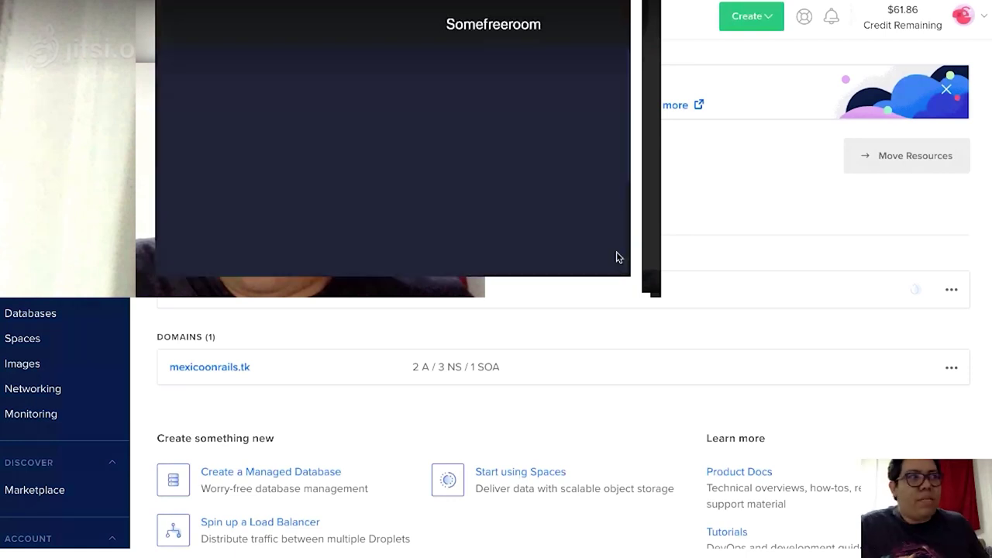